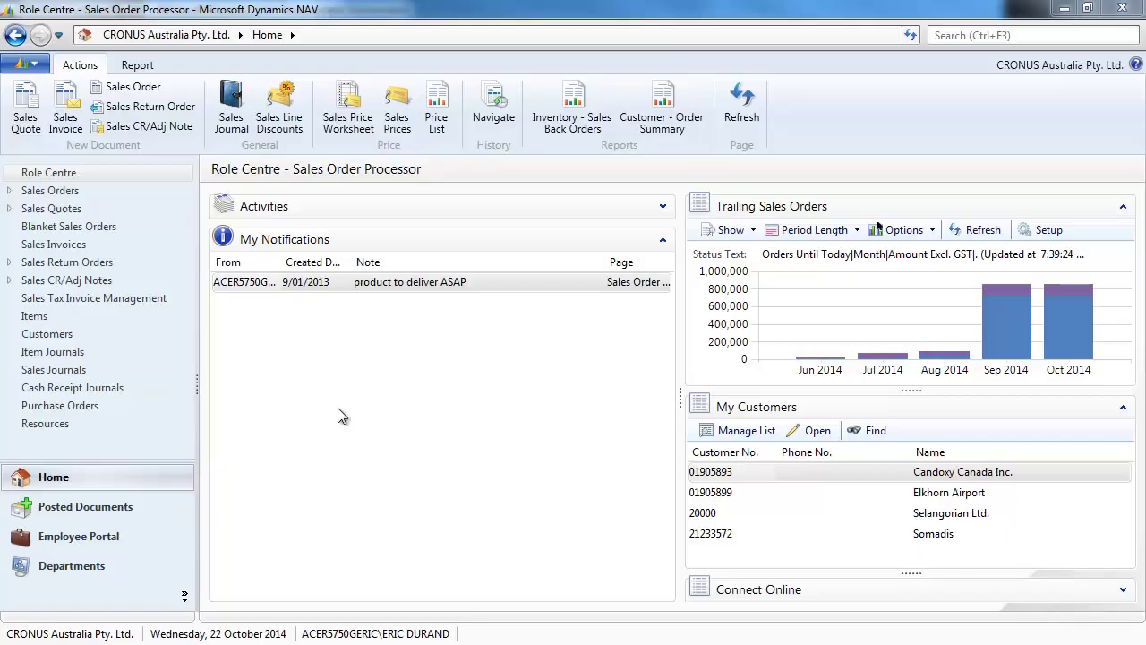
# Step: Create new item 70076 with the description 'item sales pricing'
pyautogui.click(54, 318)
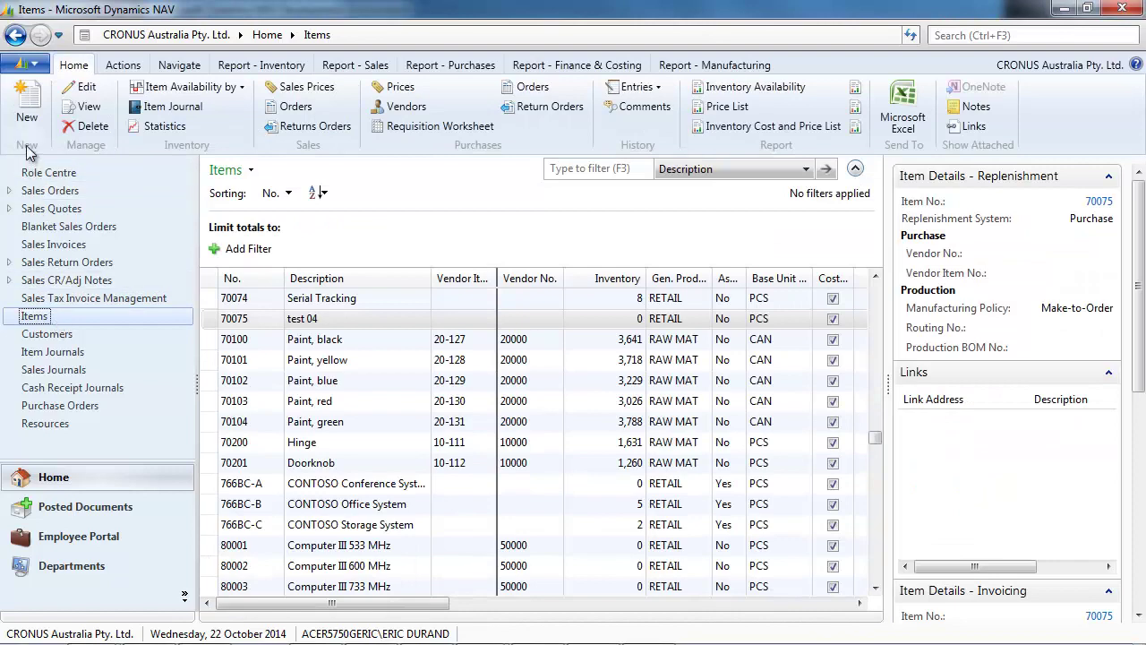
pyautogui.click(29, 119)
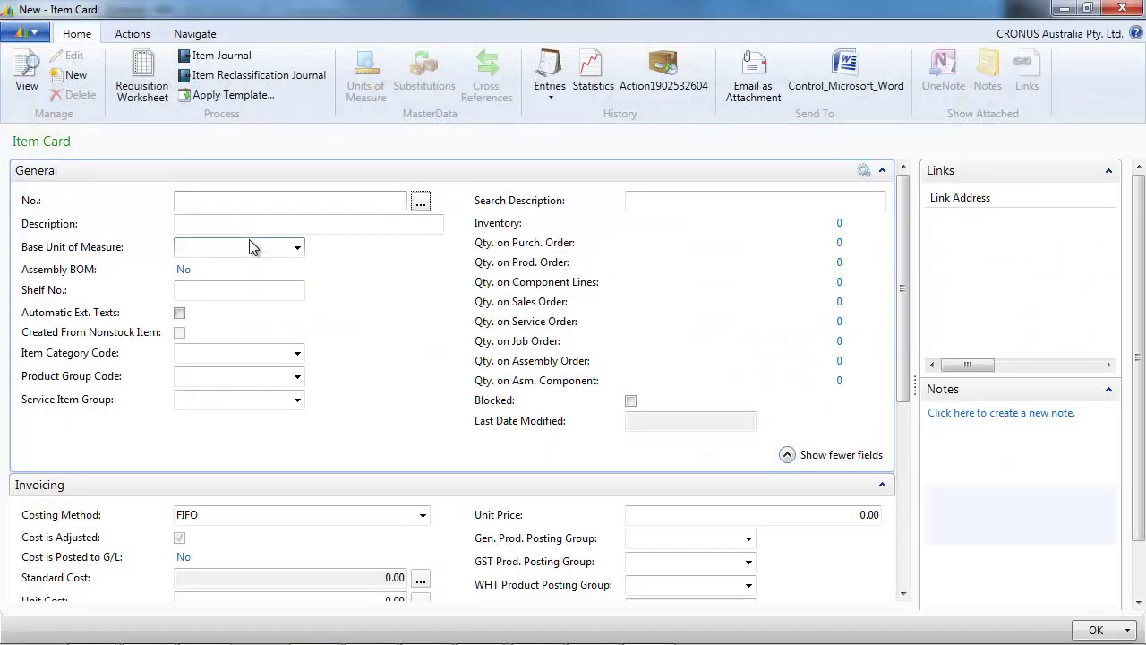
pyautogui.click(249, 225)
pyautogui.write('item s')
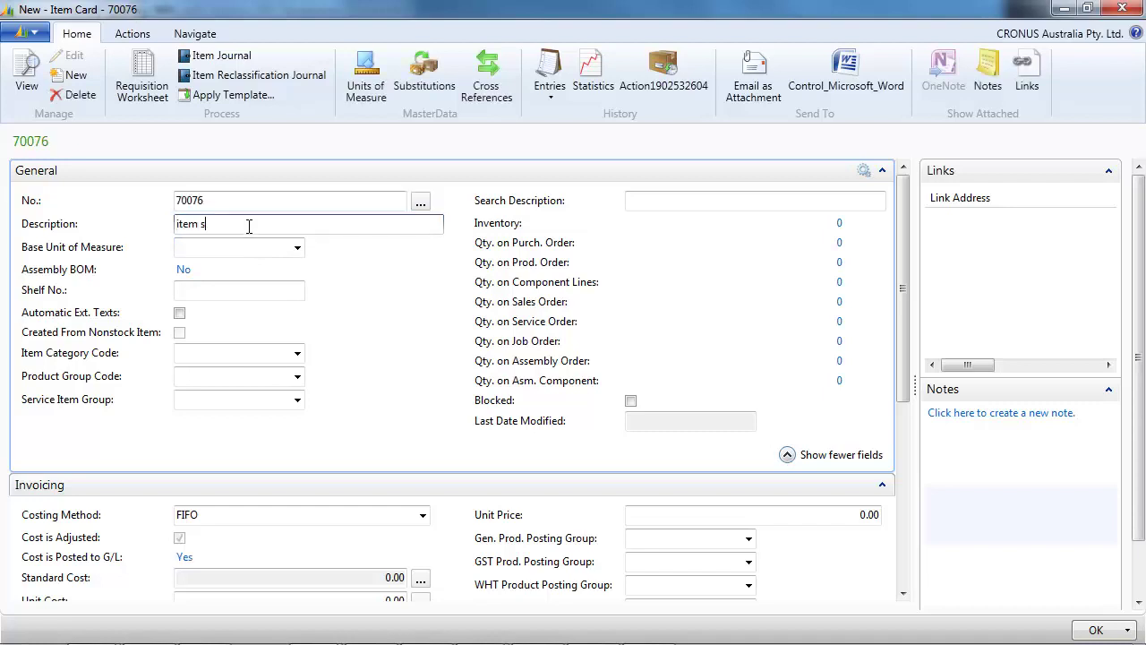
pyautogui.write('ales pricing')
pyautogui.press('Tab')
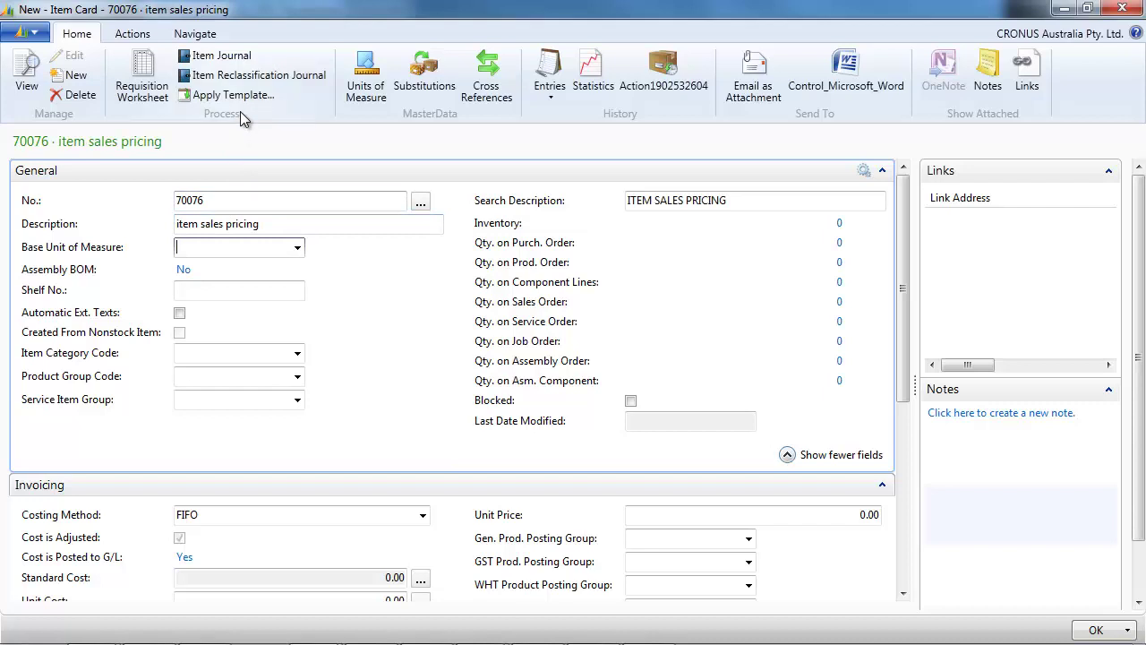
# Step: Apply the ITEM01 finished-item template and set the base unit of measure to PCS
pyautogui.click(228, 95)
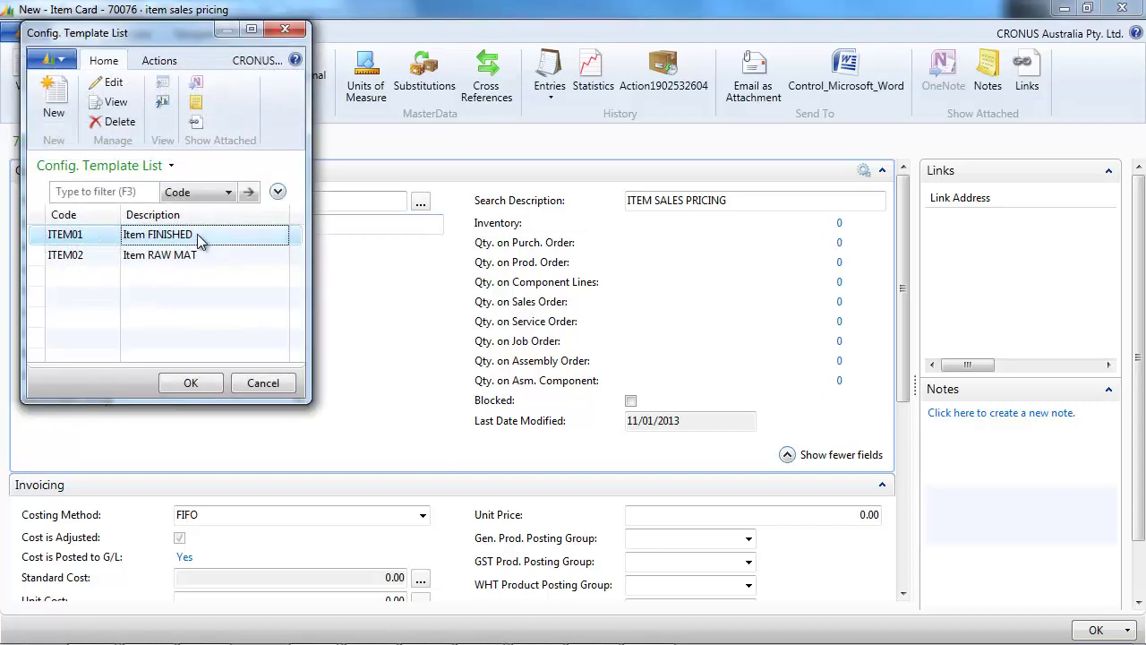
pyautogui.click(191, 383)
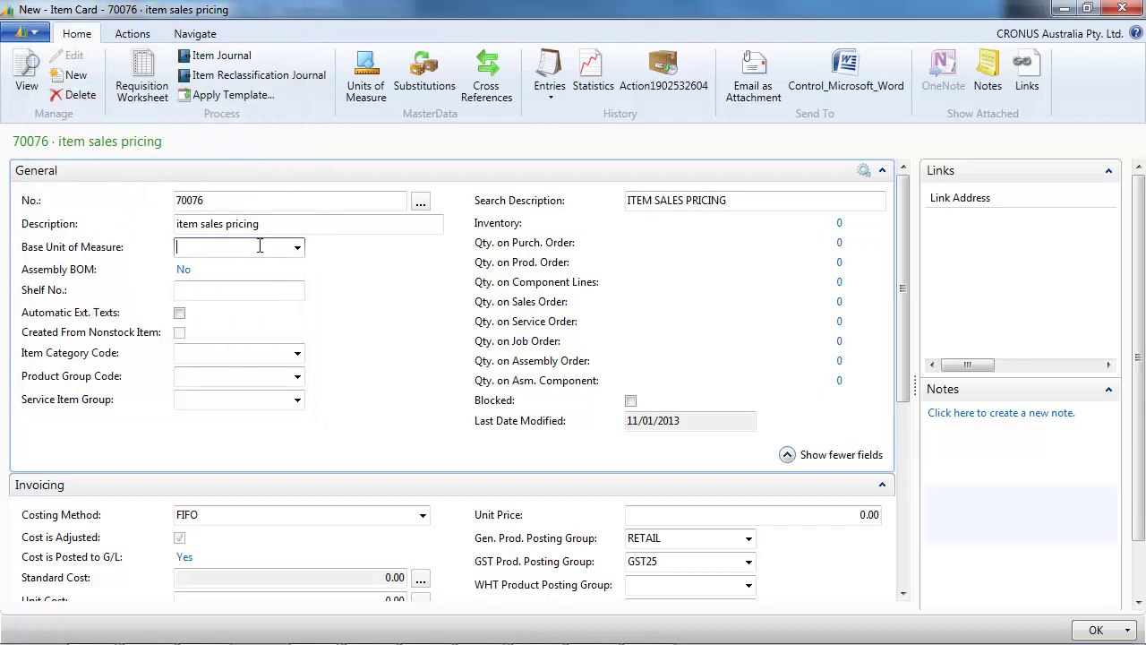
pyautogui.click(297, 247)
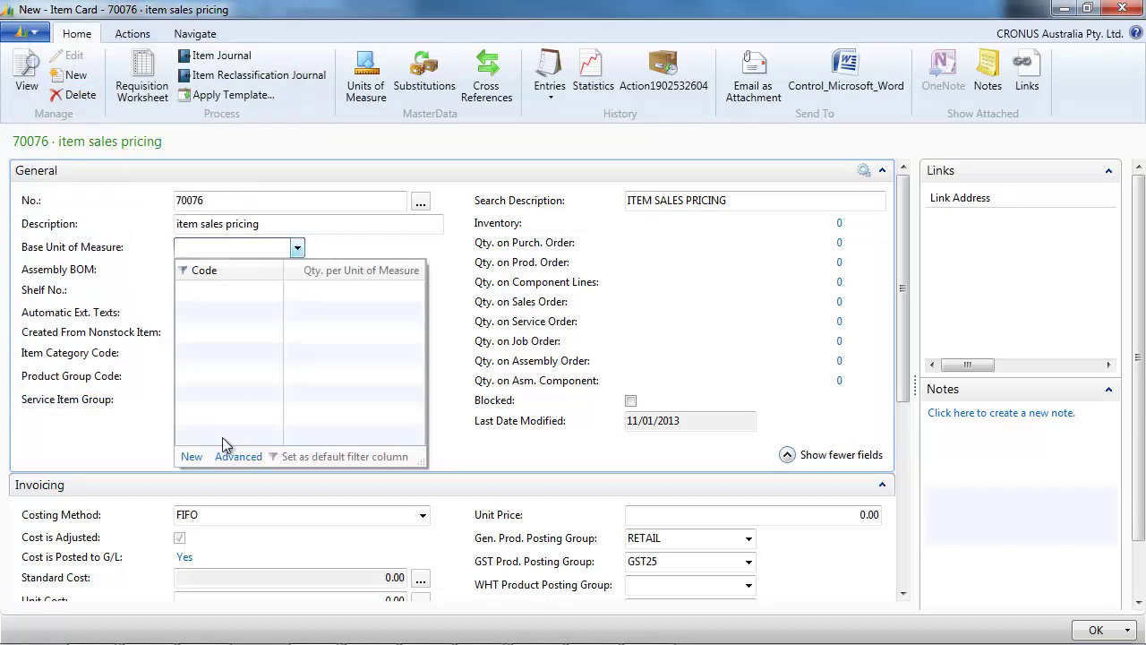
pyautogui.click(201, 459)
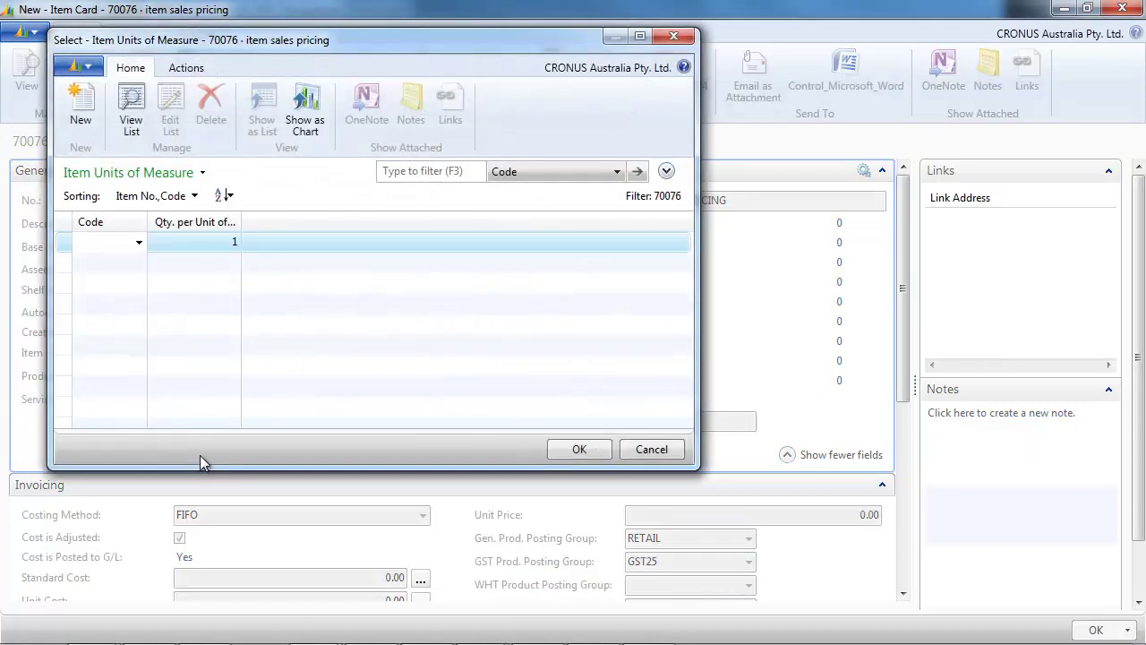
pyautogui.write('pcs')
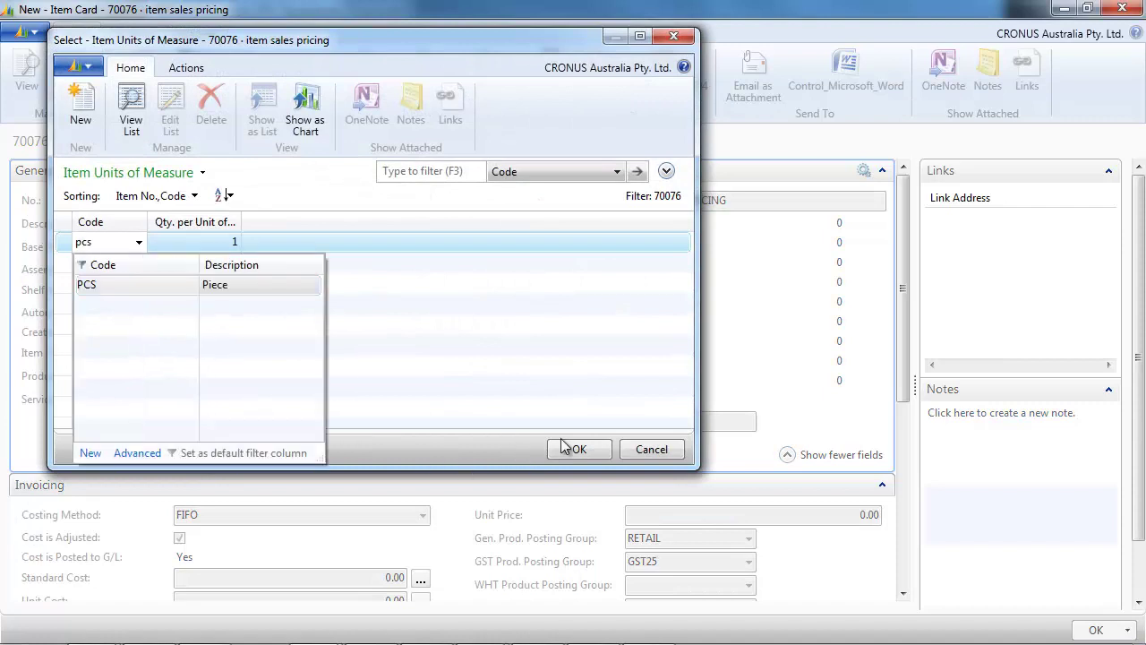
pyautogui.click(562, 447)
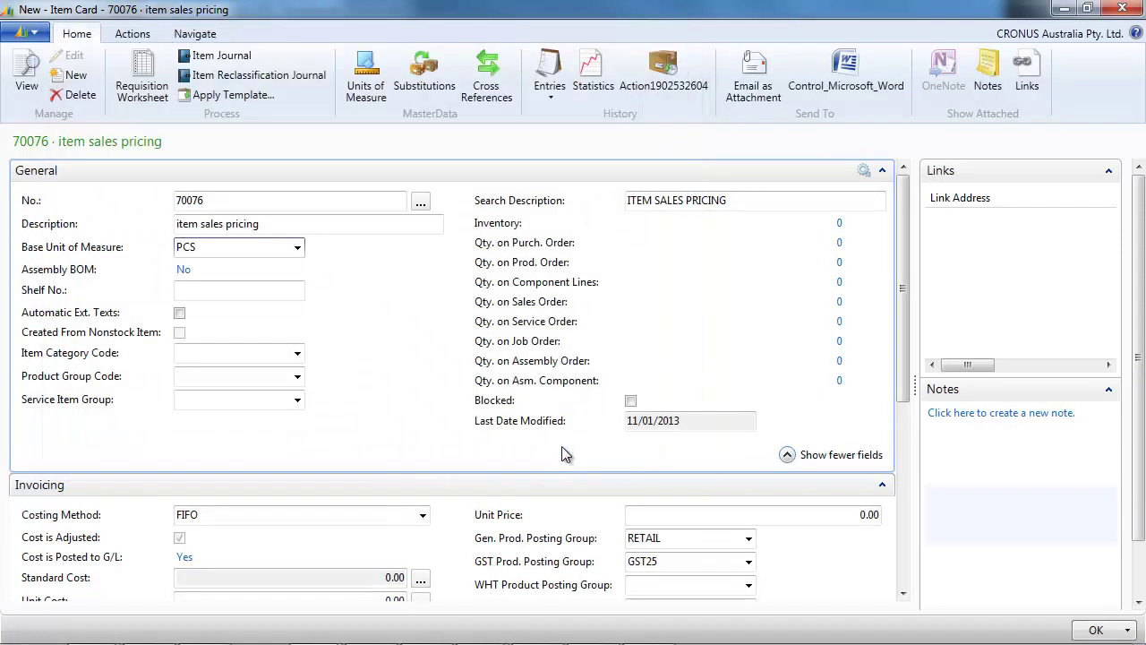
# Step: Enter a unit price of 100 for item 70076
pyautogui.click(882, 170)
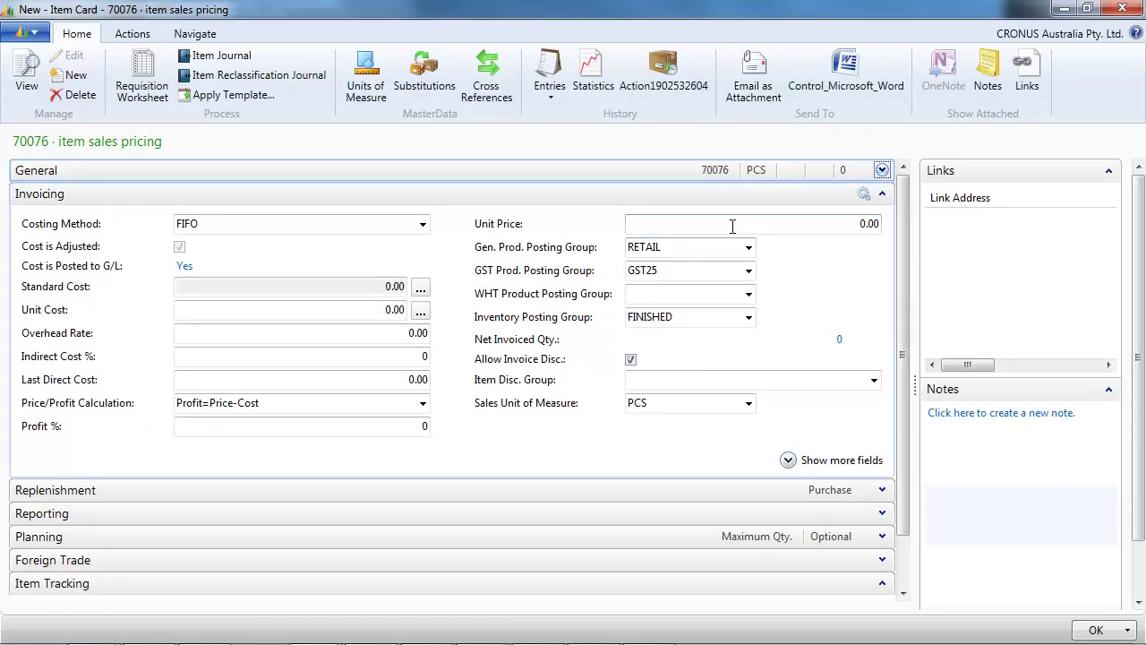
pyautogui.click(867, 224)
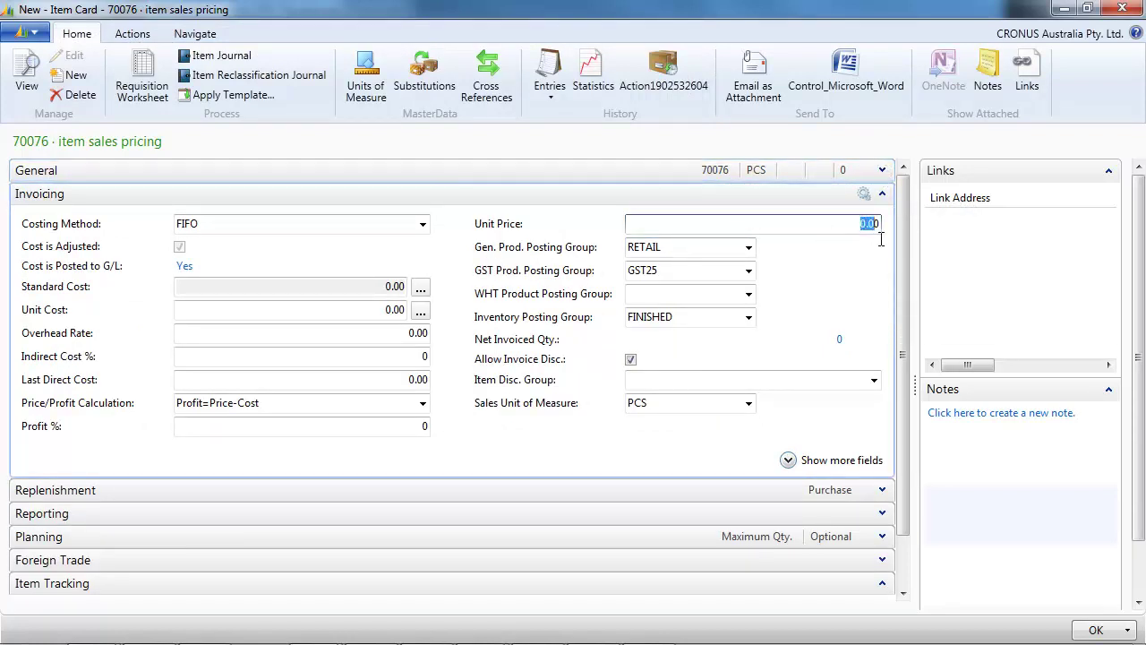
pyautogui.write('100')
pyautogui.press('Tab')
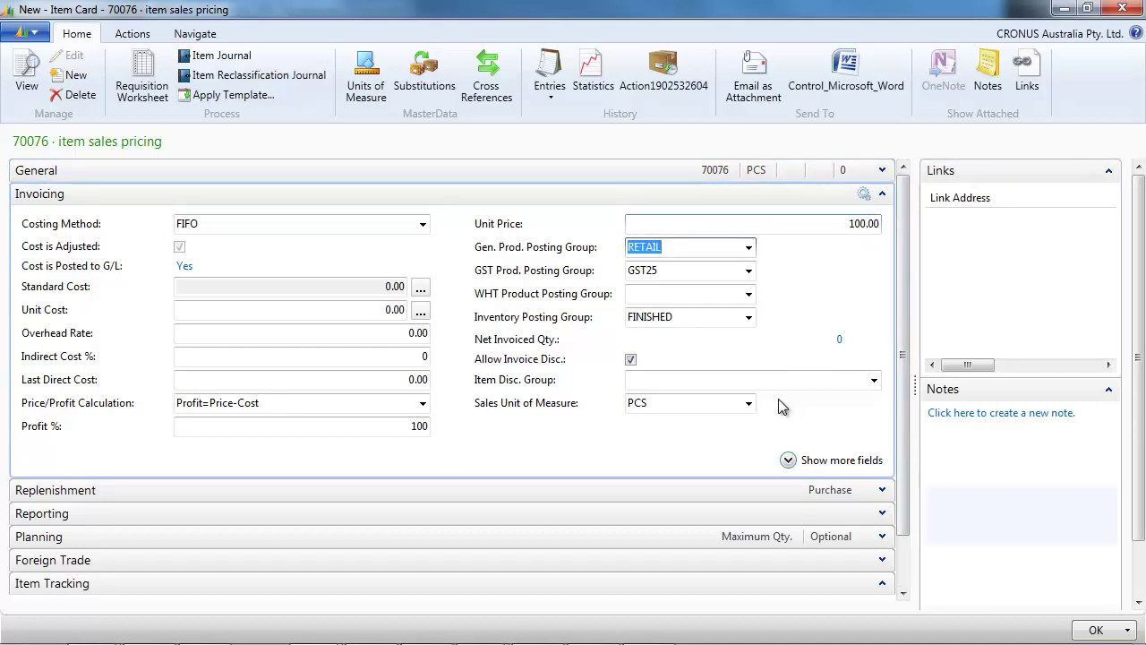
# Step: Set the unit list price to 110 and view the F1 help for that field
pyautogui.click(789, 461)
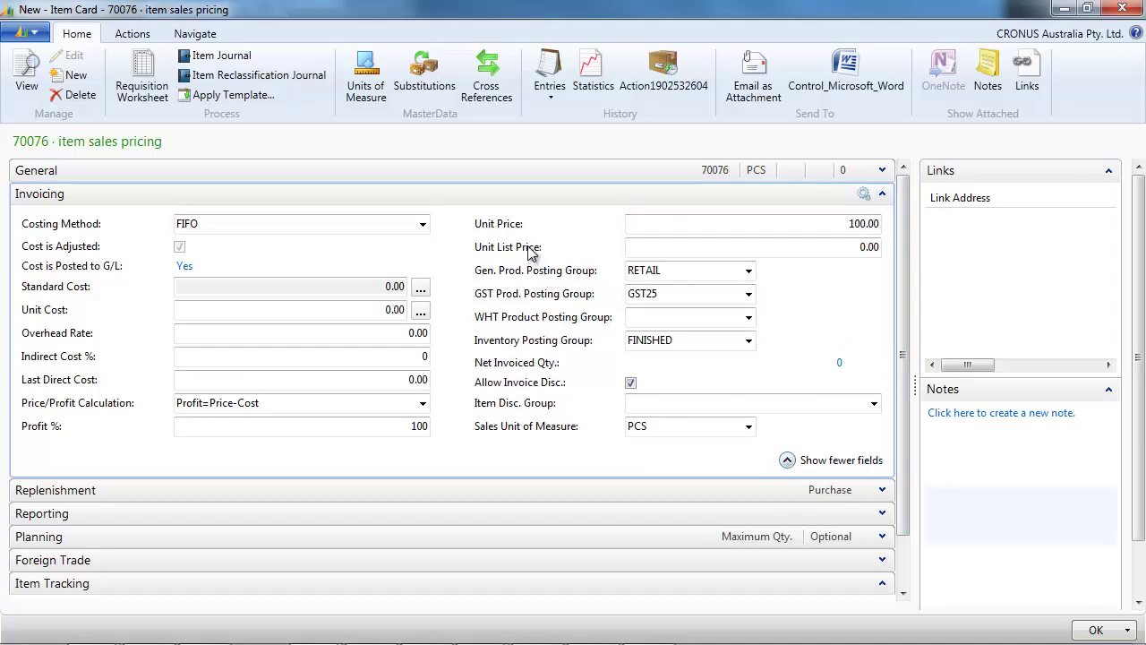
pyautogui.click(707, 246)
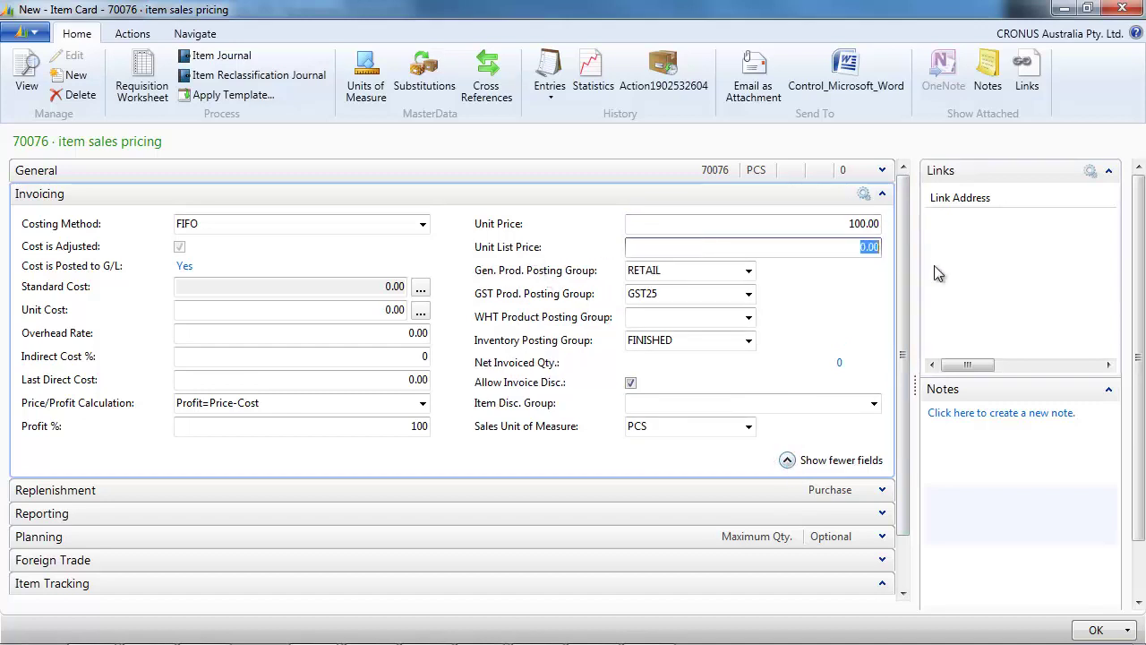
pyautogui.write('110')
pyautogui.press('Tab')
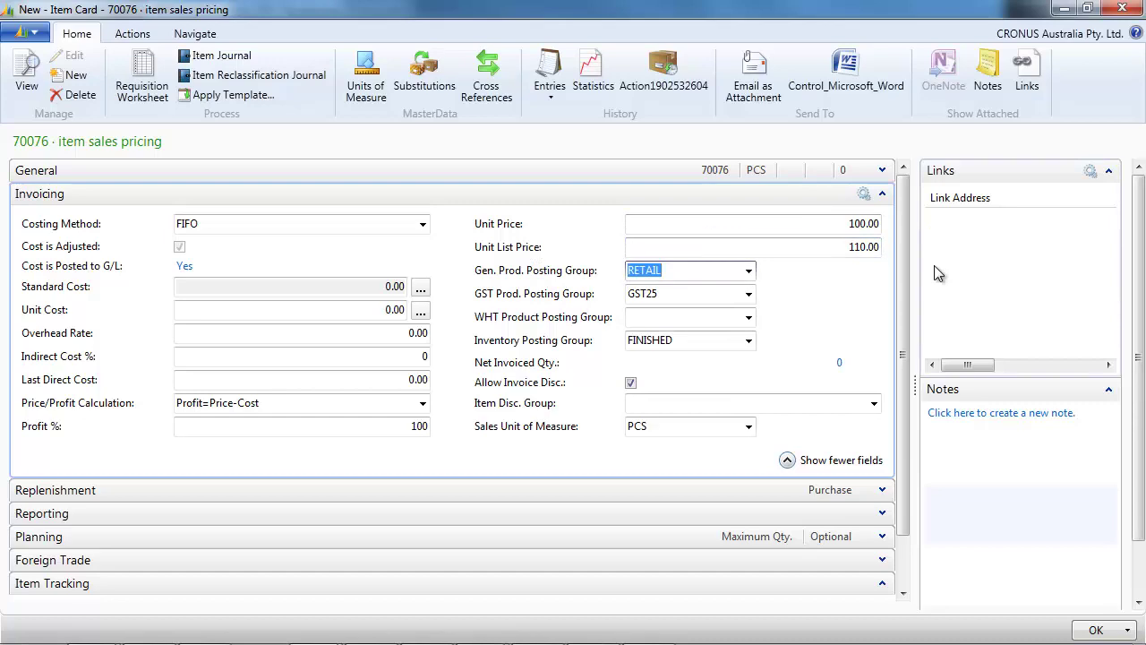
pyautogui.hotkey('shift', 'Tab')
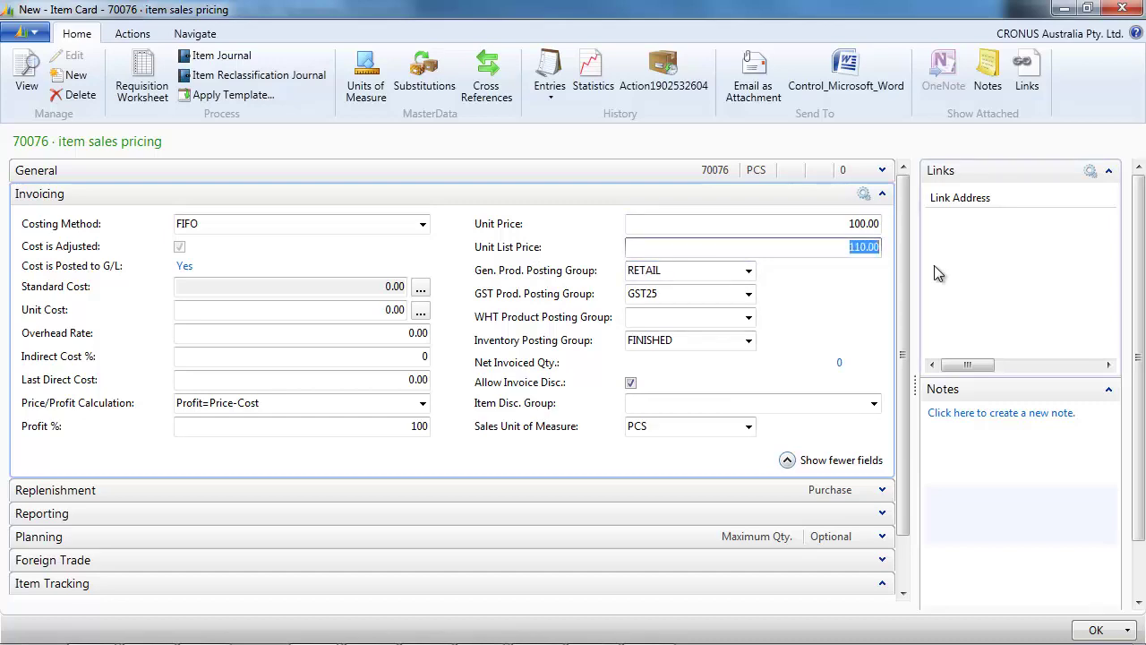
pyautogui.press('F1')
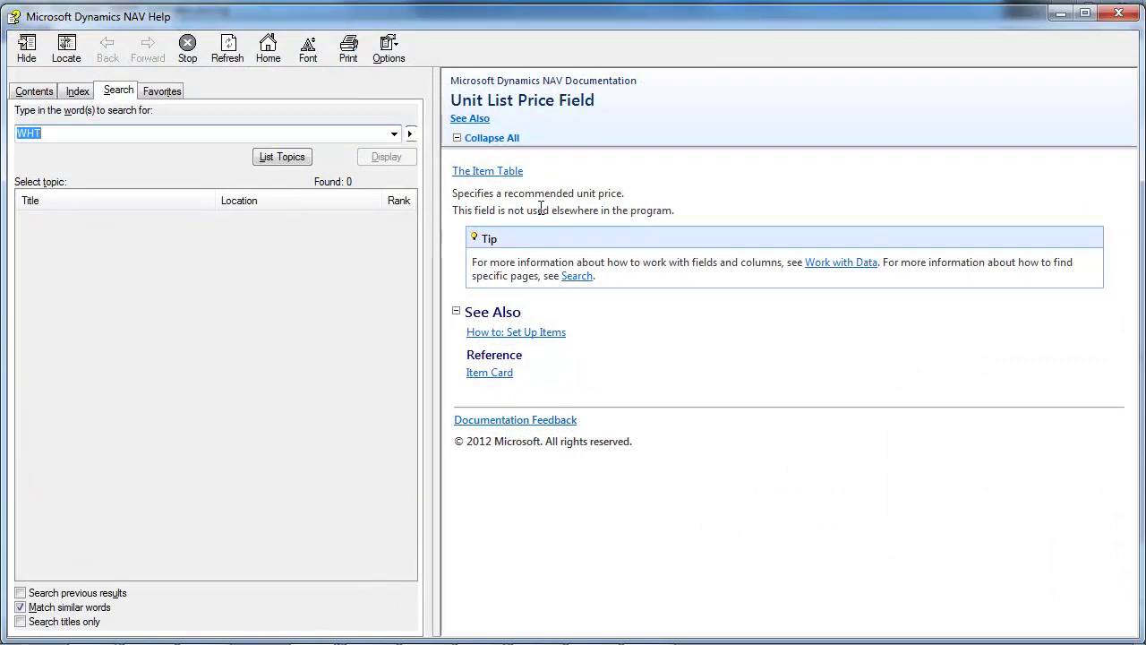
pyautogui.moveTo(509, 210)
pyautogui.mouseDown()
pyautogui.moveTo(584, 217)
pyautogui.moveTo(653, 199)
pyautogui.mouseUp()
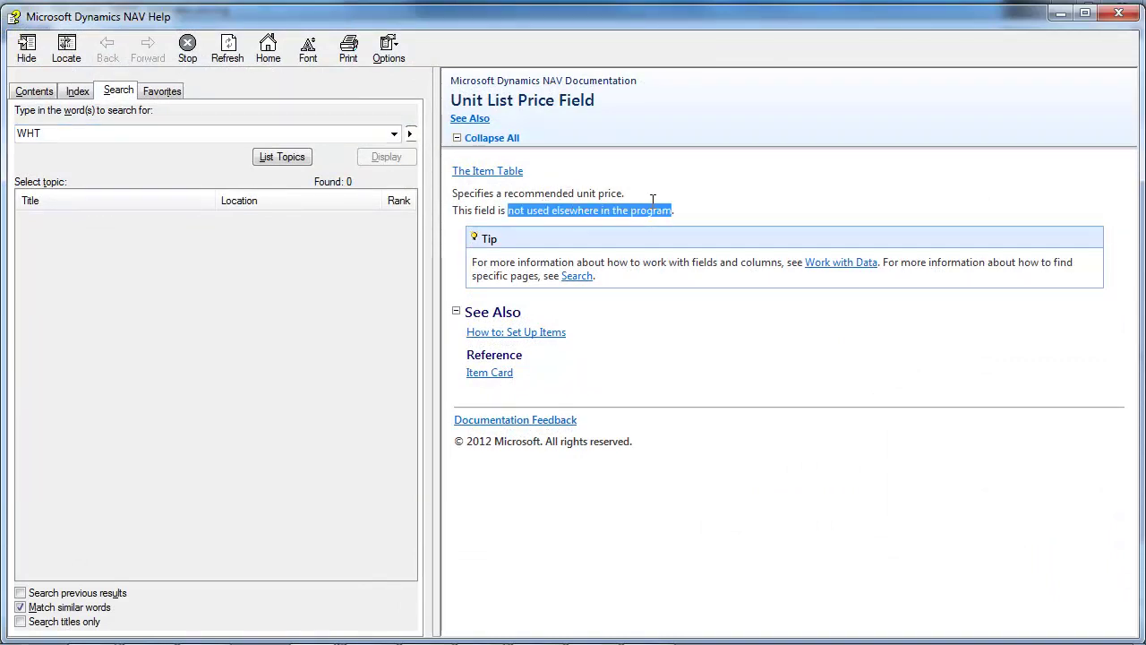
# Step: Set the item's unit cost to 60
pyautogui.click(1120, 13)
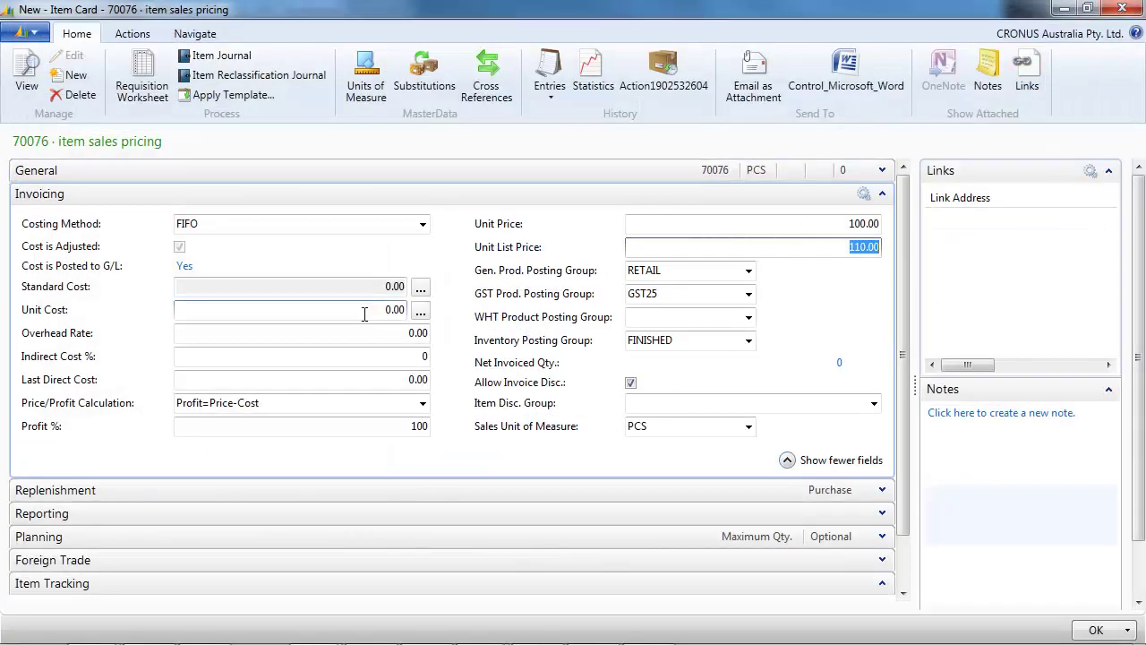
pyautogui.click(360, 314)
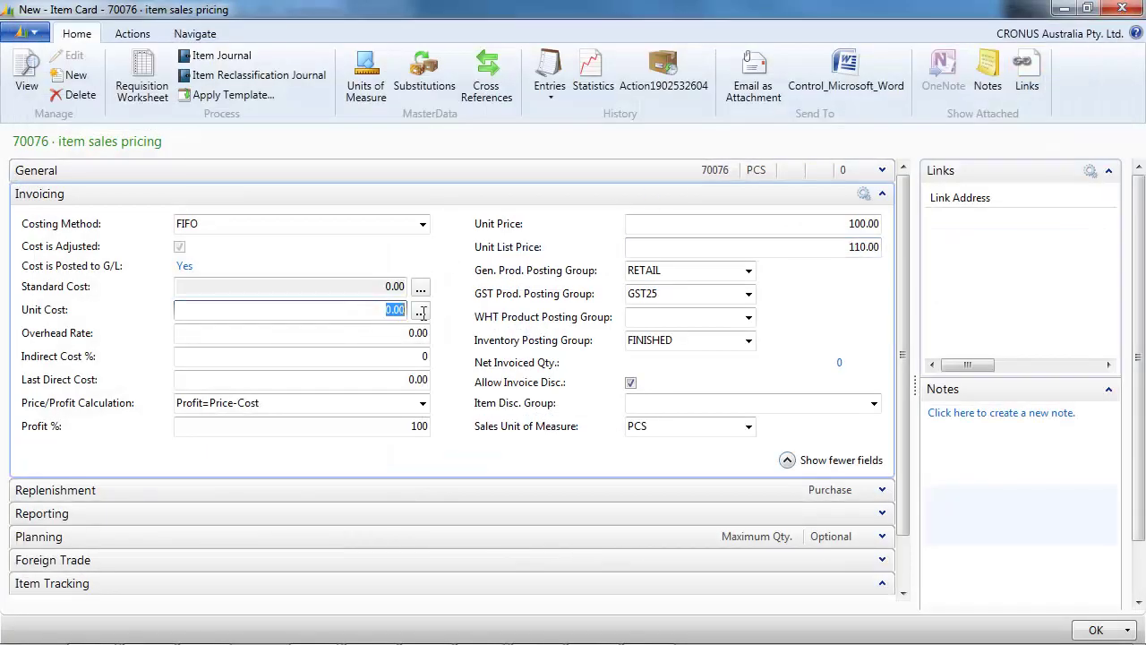
pyautogui.write('60')
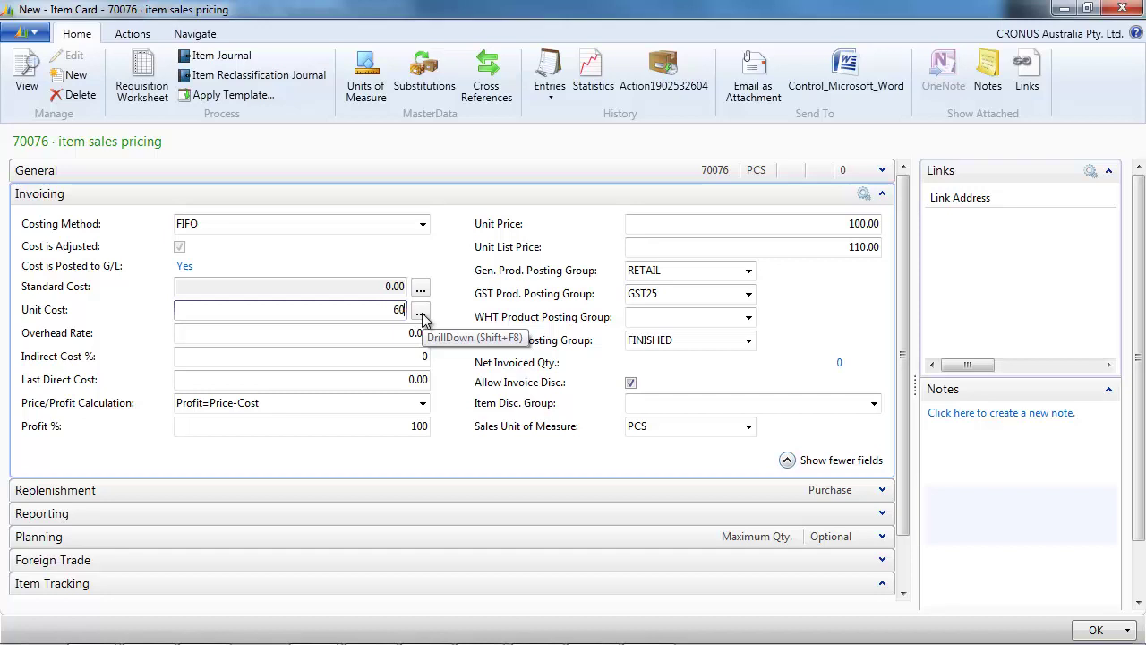
pyautogui.press('Tab')
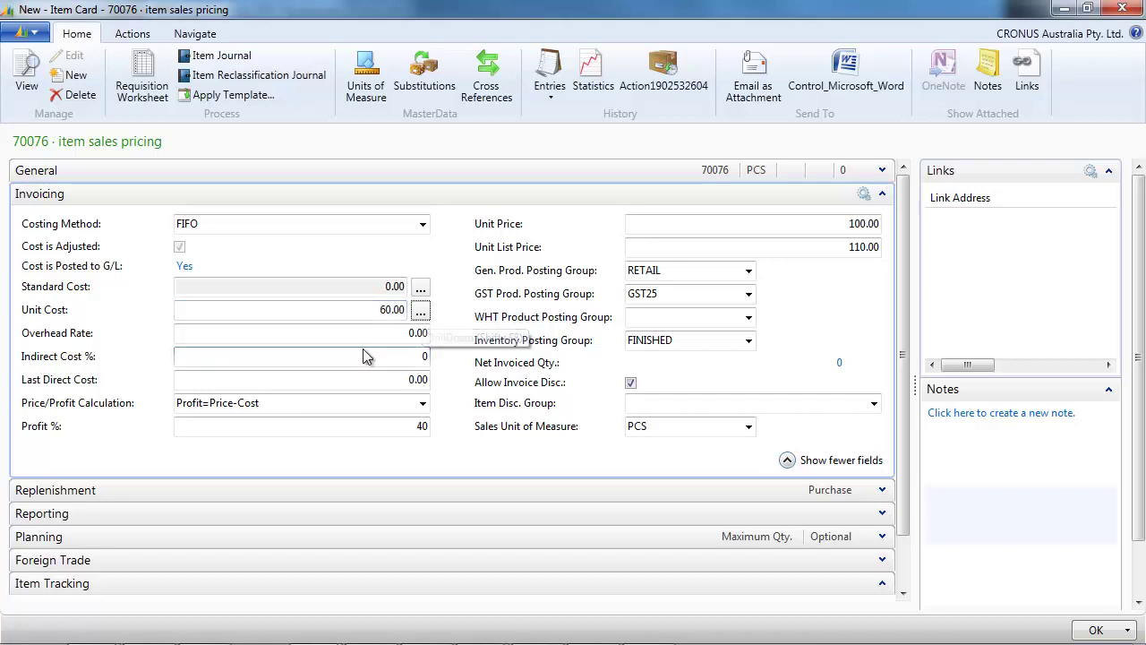
pyautogui.click(365, 334)
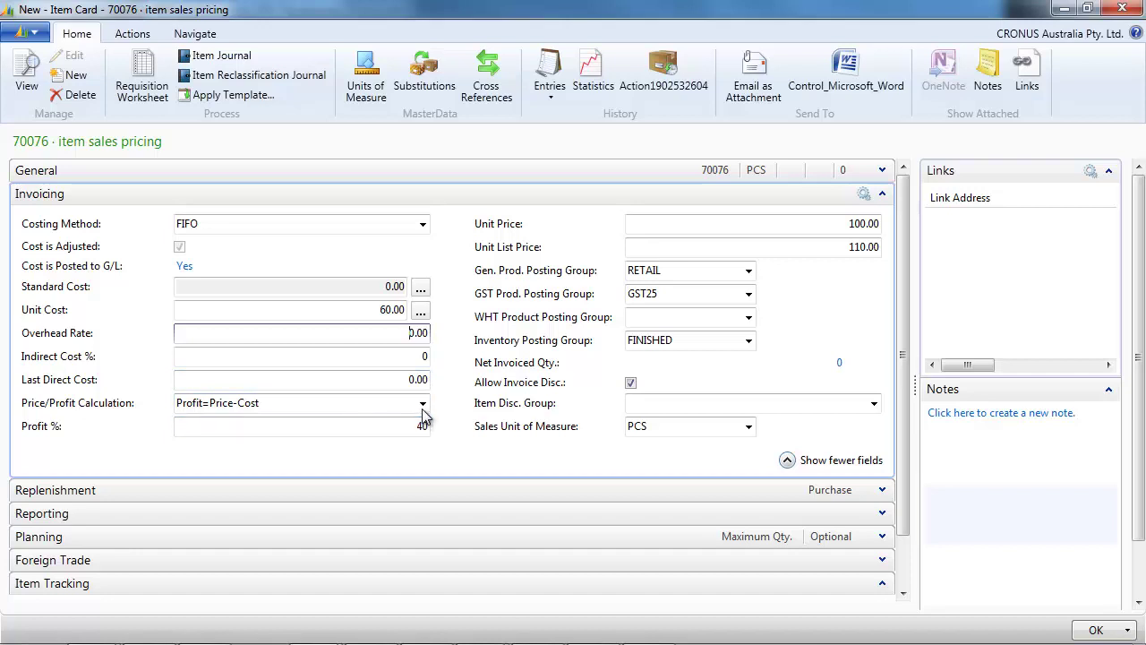
# Step: Price the item as Price=Cost+Profit with 50% profit, giving 120, and close the card
pyautogui.click(422, 403)
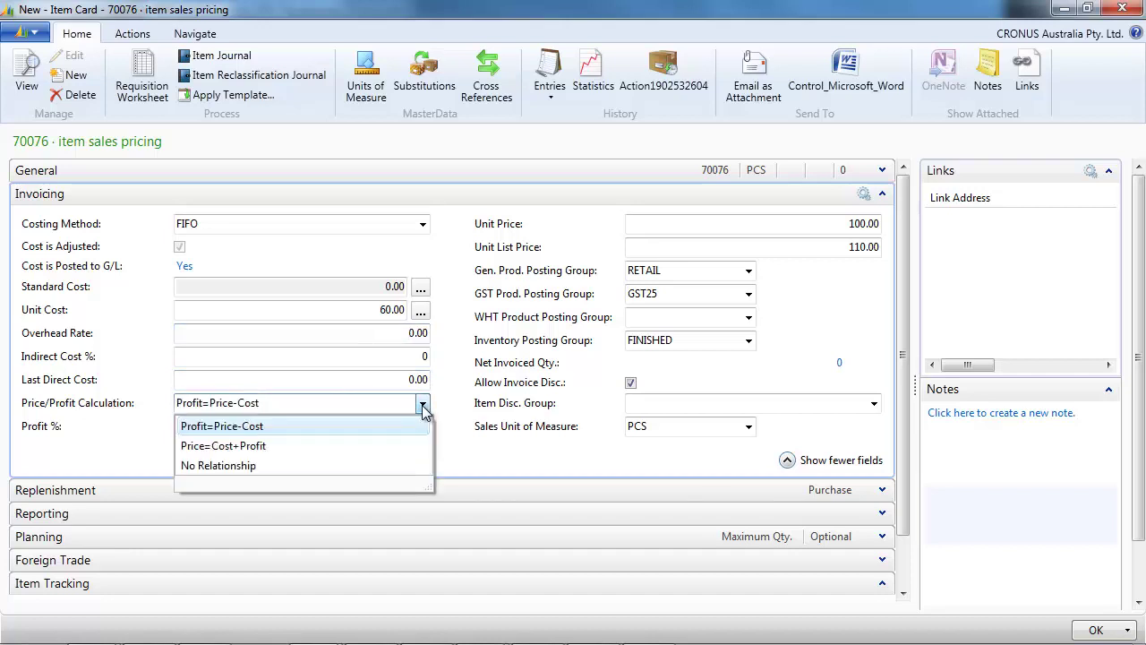
pyautogui.click(264, 446)
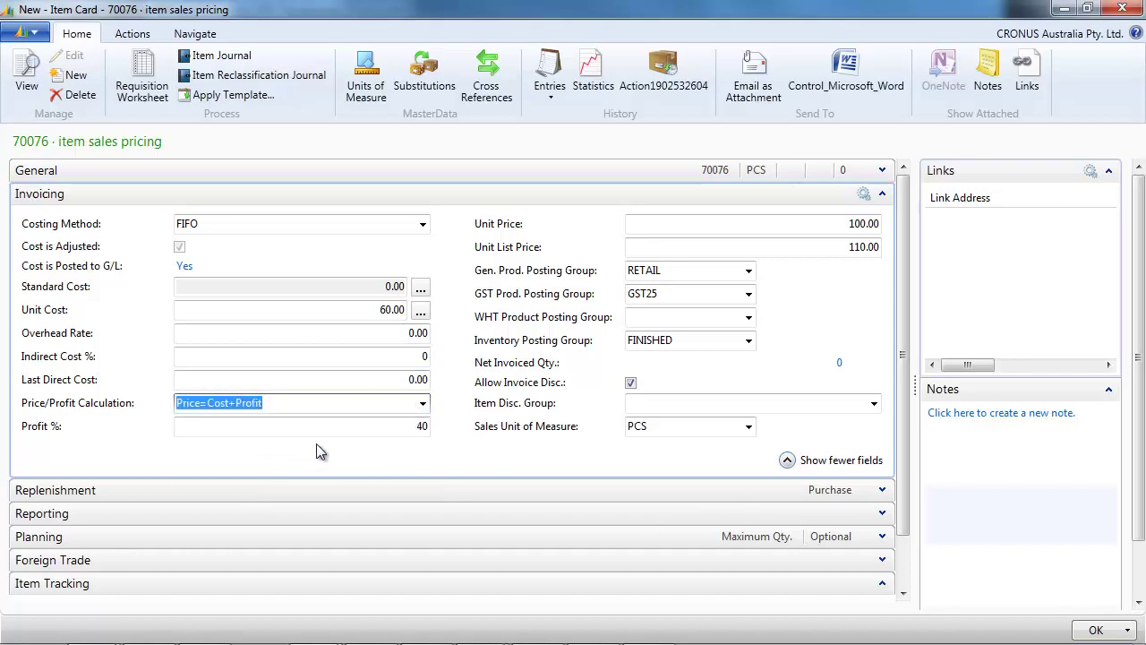
pyautogui.click(391, 429)
pyautogui.moveTo(391, 429); pyautogui.dragTo(452, 425)
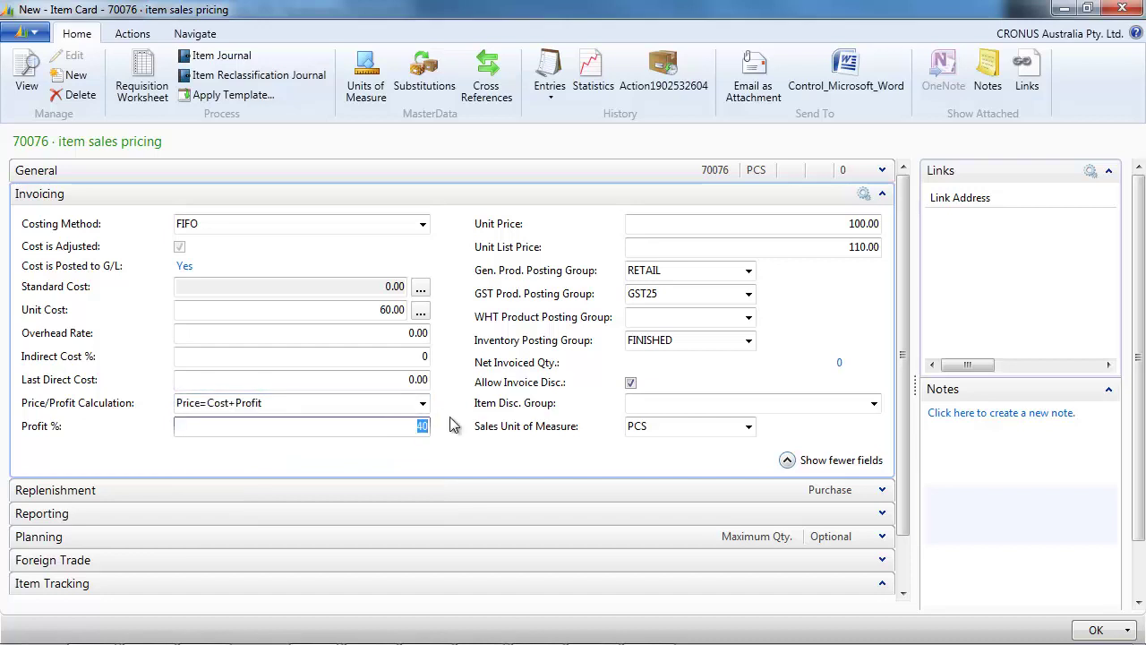
pyautogui.write('50')
pyautogui.press('Tab')
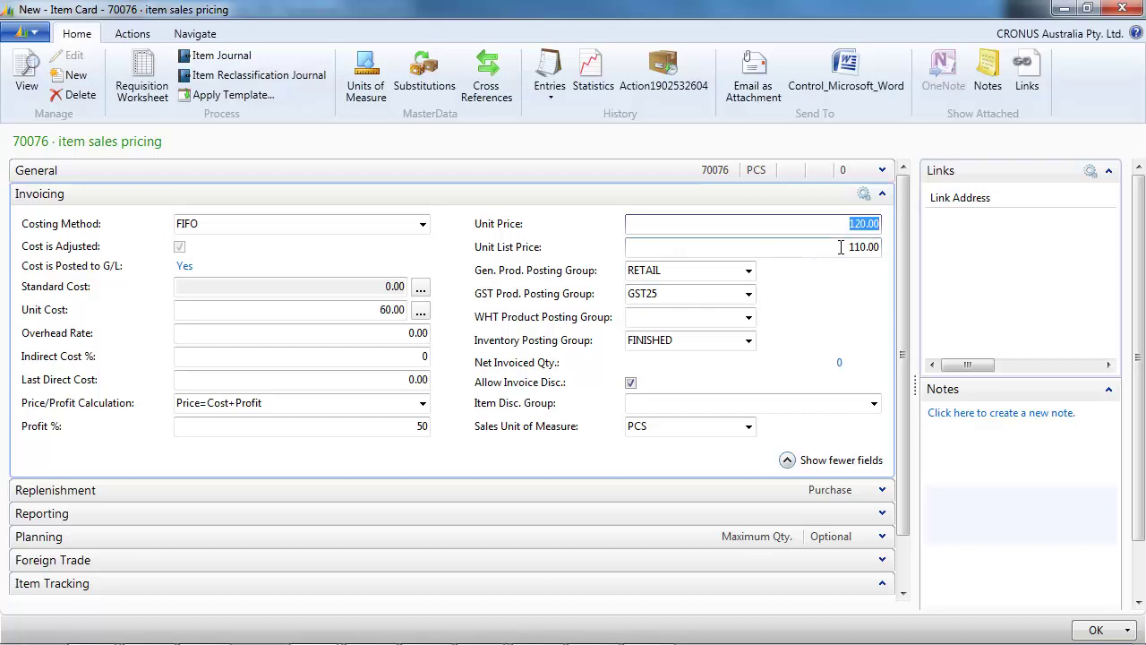
pyautogui.press('Escape')
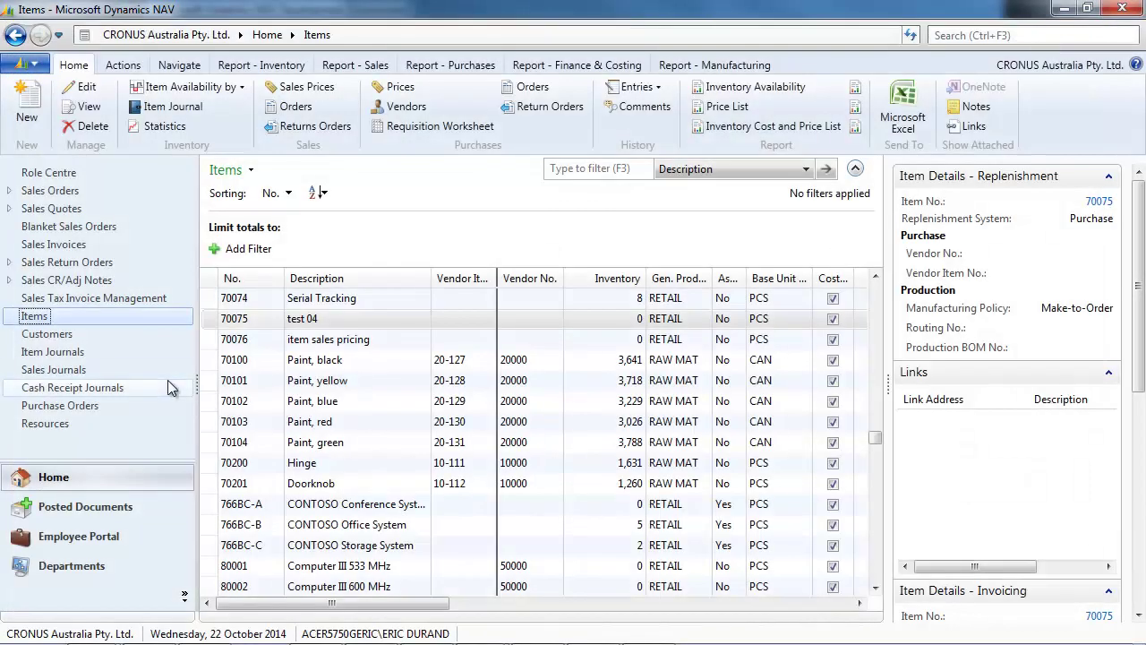
# Step: Create new resource R0010 named 'resource sales price'
pyautogui.click(60, 423)
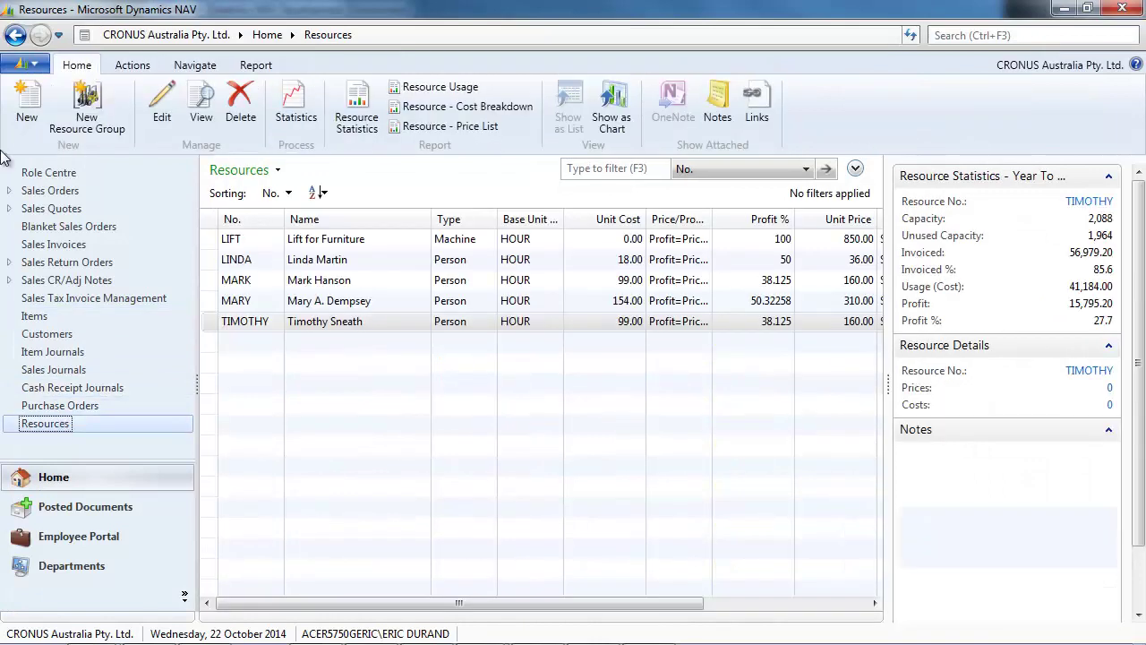
pyautogui.click(27, 106)
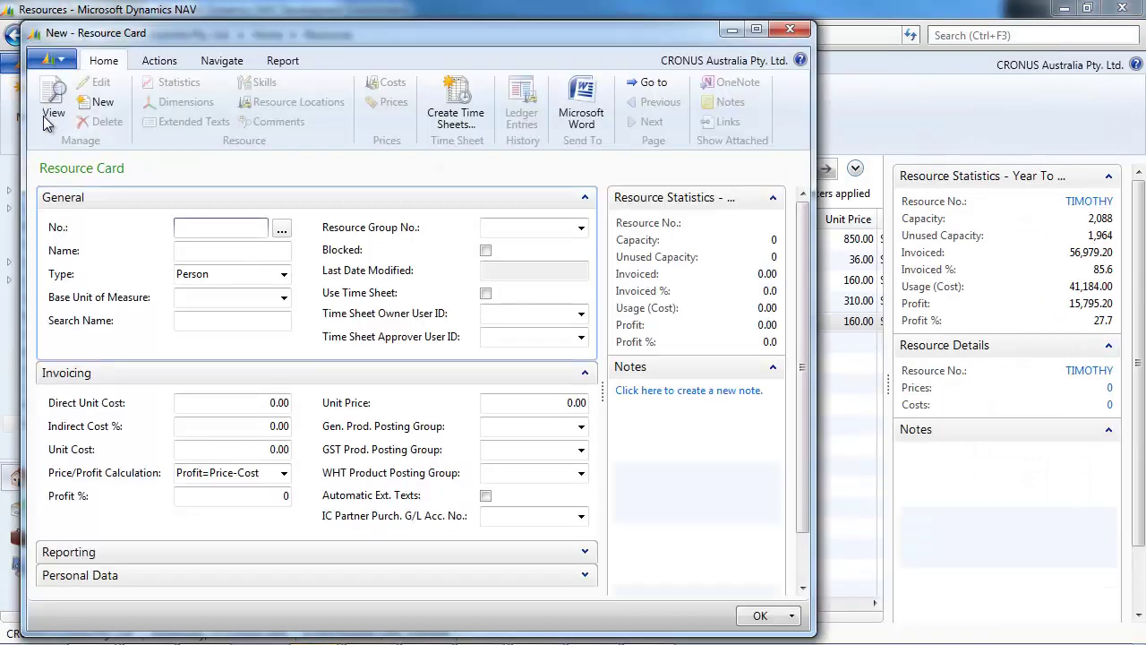
pyautogui.click(203, 251)
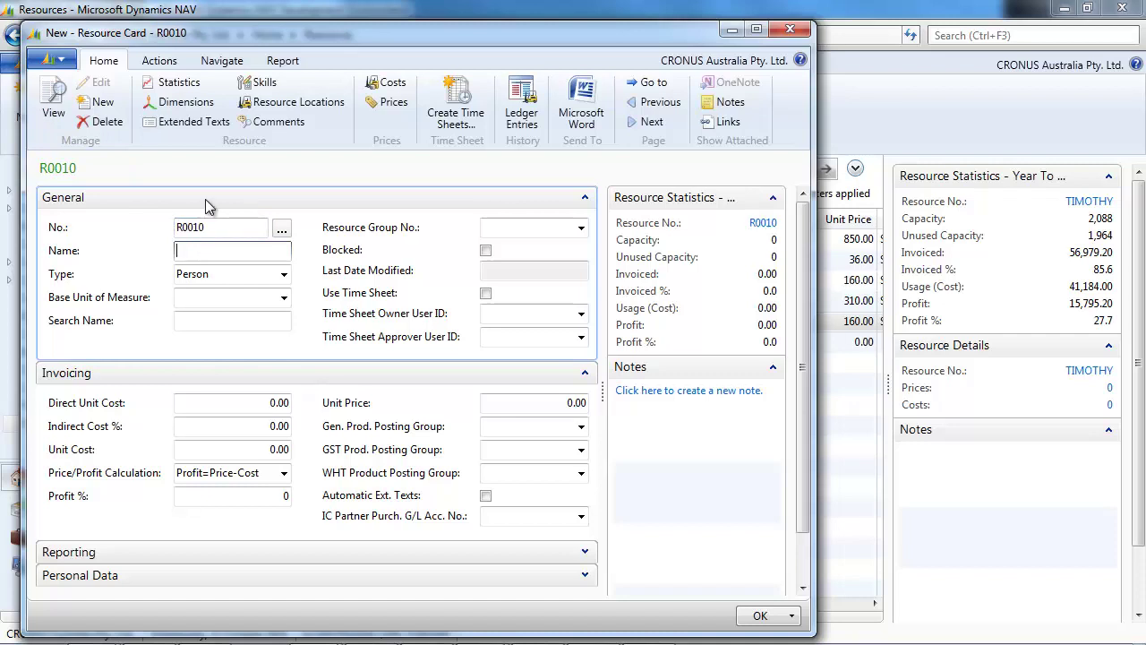
pyautogui.write('resource s')
pyautogui.write('ales price')
pyautogui.press('Tab')
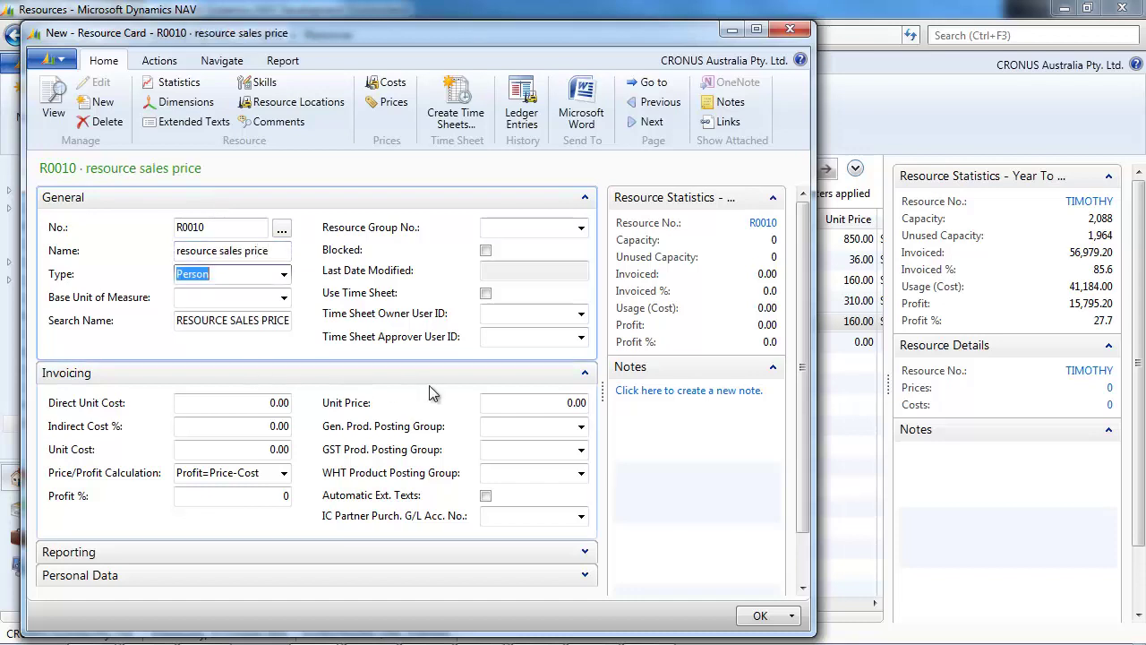
# Step: Enter a unit price of 140 and a direct unit cost of 50 for the resource
pyautogui.click(542, 404)
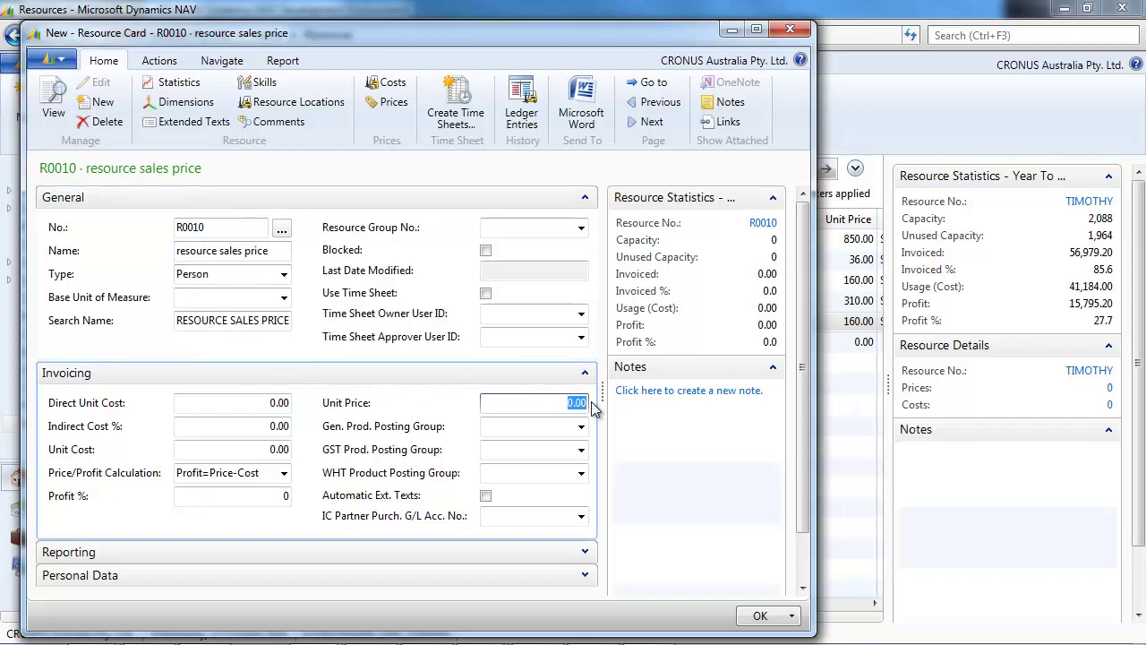
pyautogui.press('BackSpace')
pyautogui.write('140')
pyautogui.press('Tab')
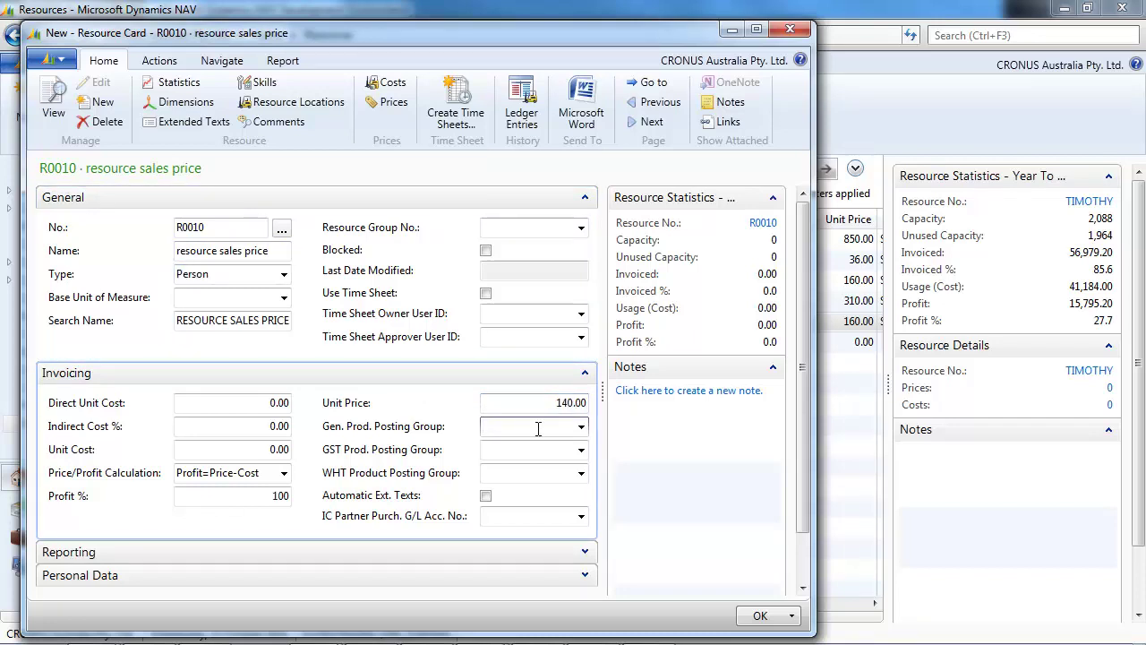
pyautogui.click(284, 474)
pyautogui.click(284, 476)
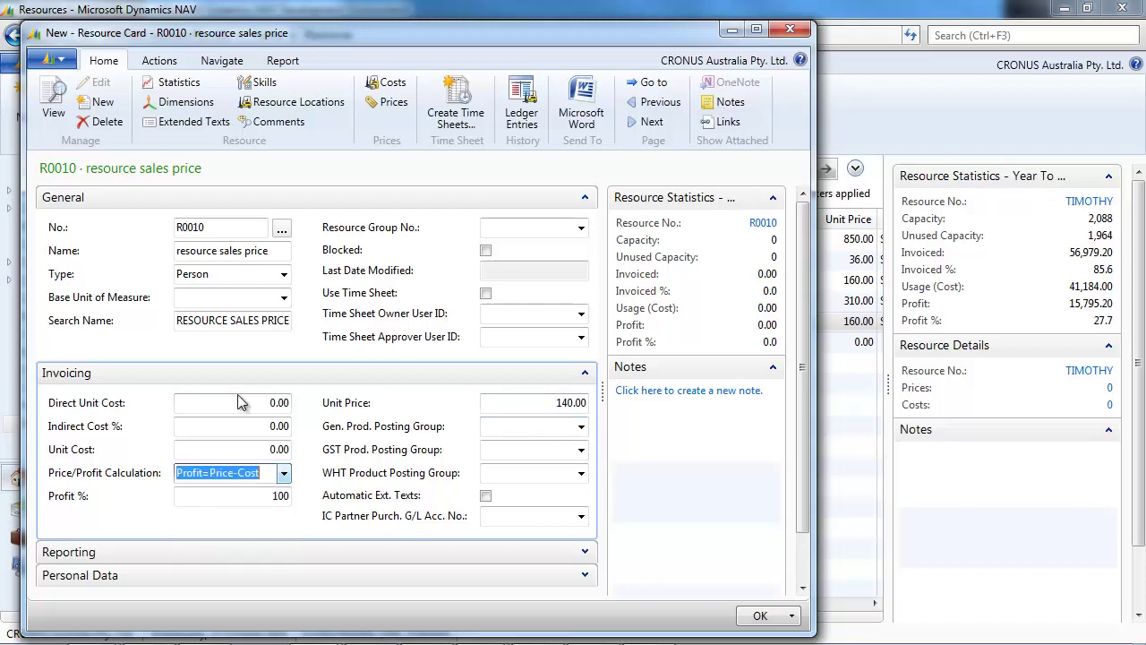
pyautogui.click(285, 403)
pyautogui.doubleClick(284, 403)
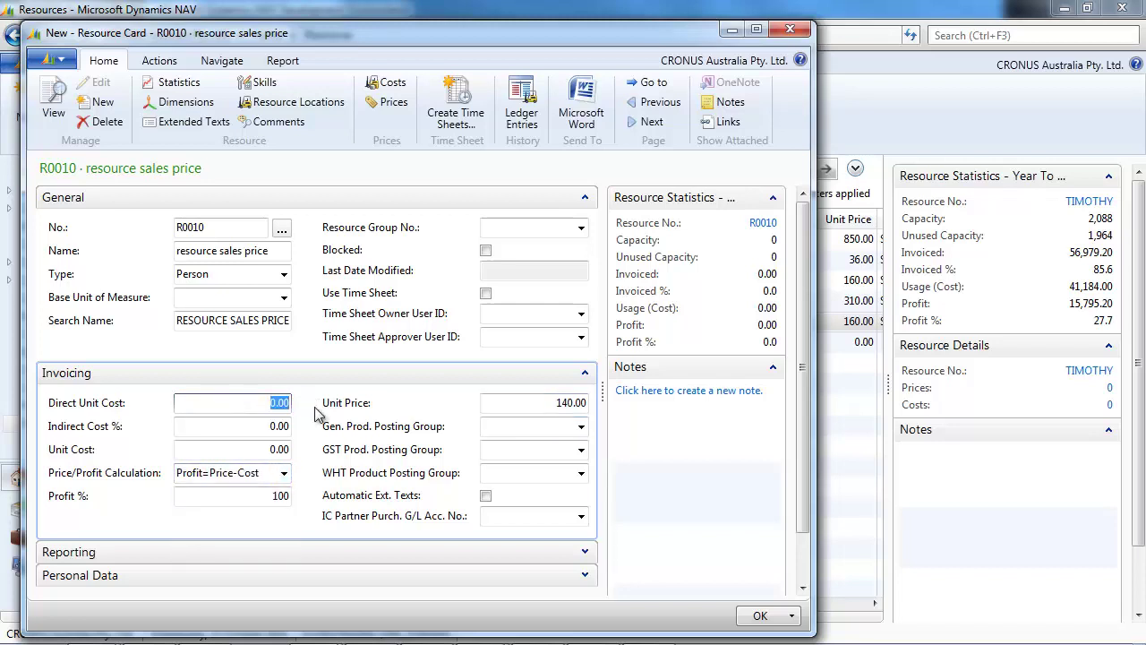
pyautogui.write('50')
pyautogui.press('Tab')
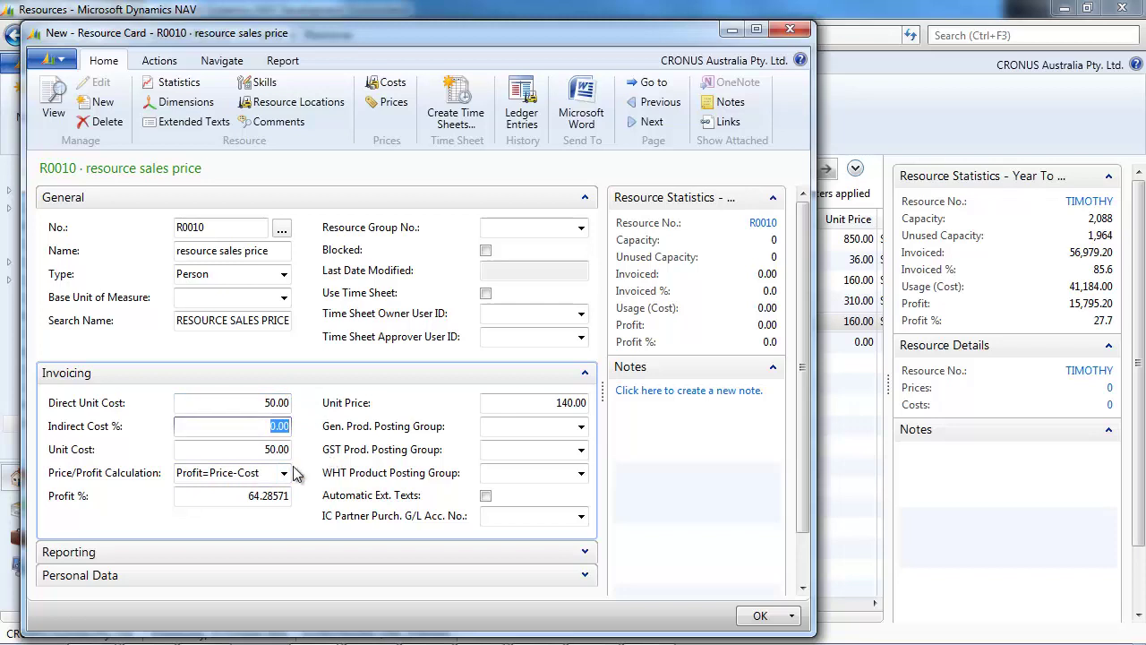
# Step: Use Price=Cost+Profit with 10% indirect cost and 50% profit, giving a 110.00 price
pyautogui.click(284, 473)
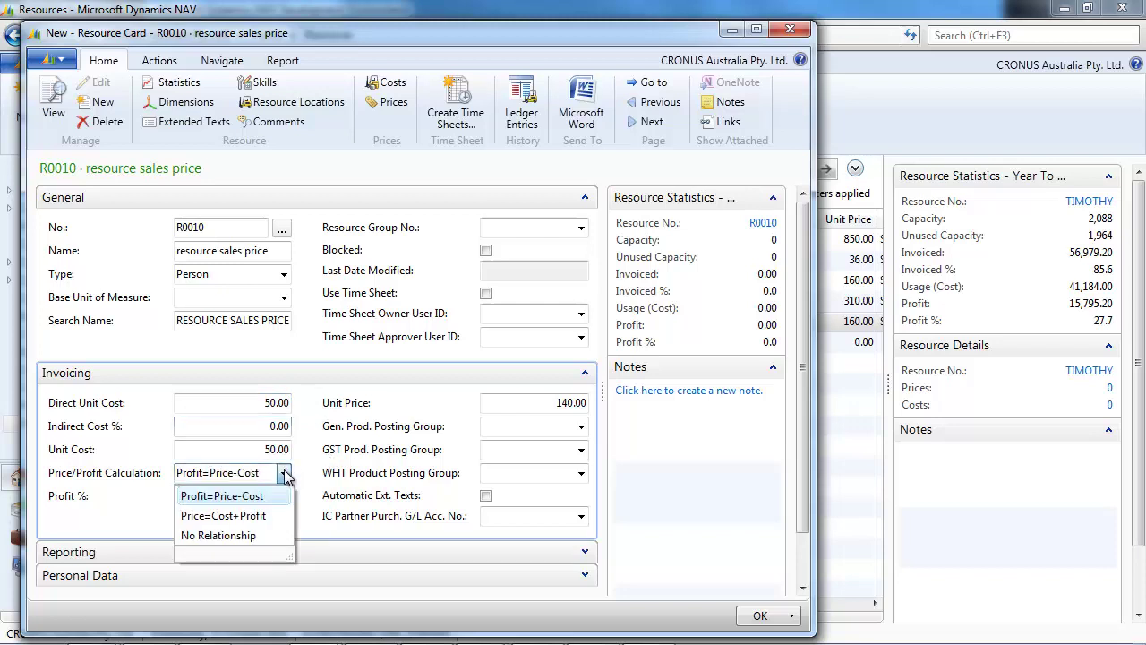
pyautogui.click(242, 517)
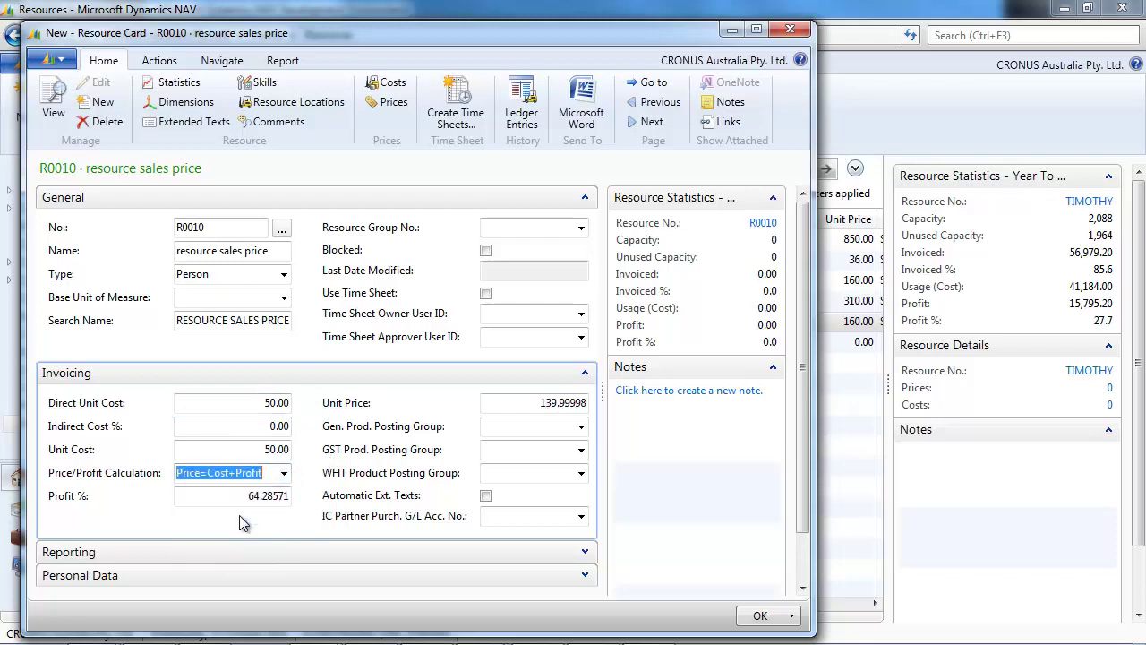
pyautogui.click(266, 426)
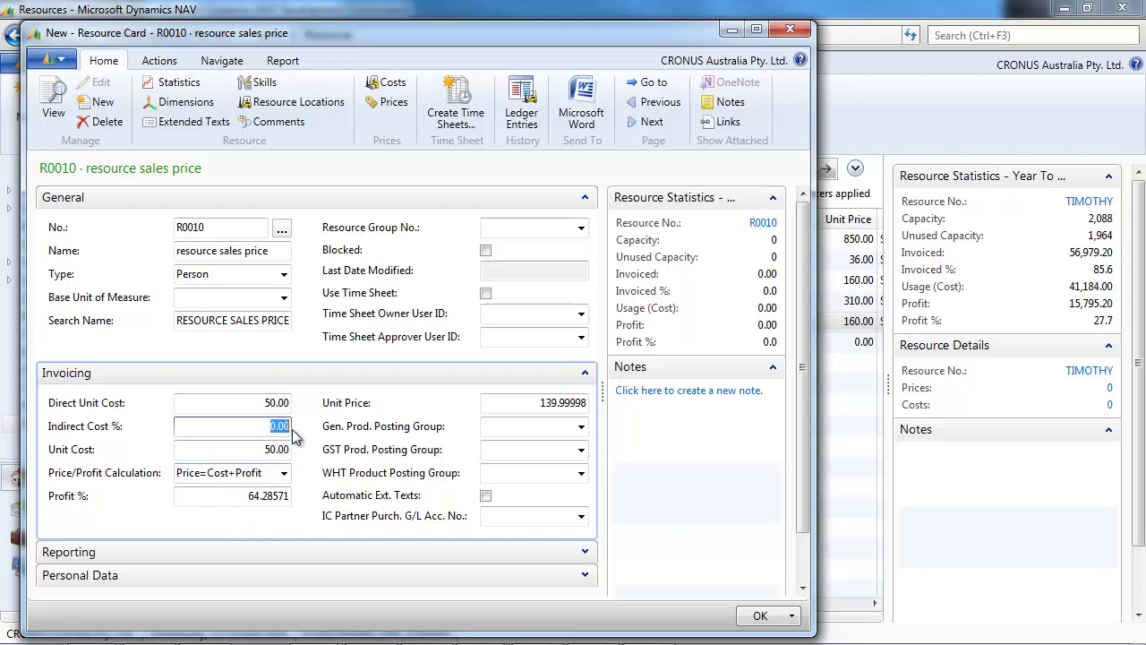
pyautogui.write('10')
pyautogui.press('Tab')
pyautogui.click(262, 473)
pyautogui.click(266, 493)
pyautogui.doubleClick(266, 493)
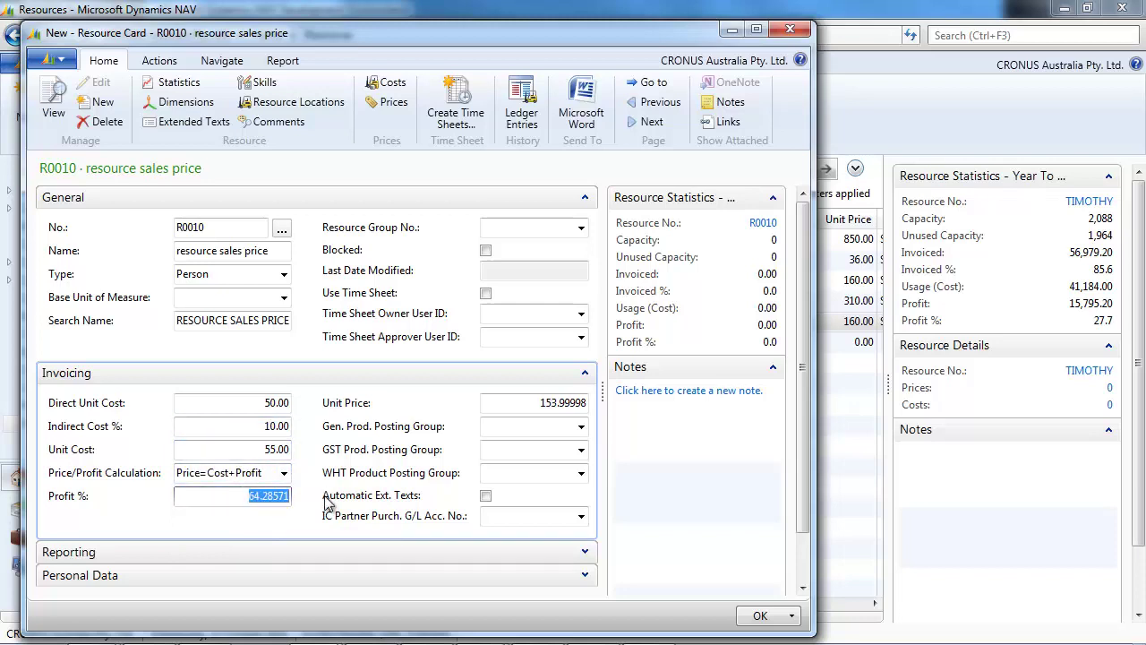
pyautogui.write('50')
pyautogui.press('Tab')
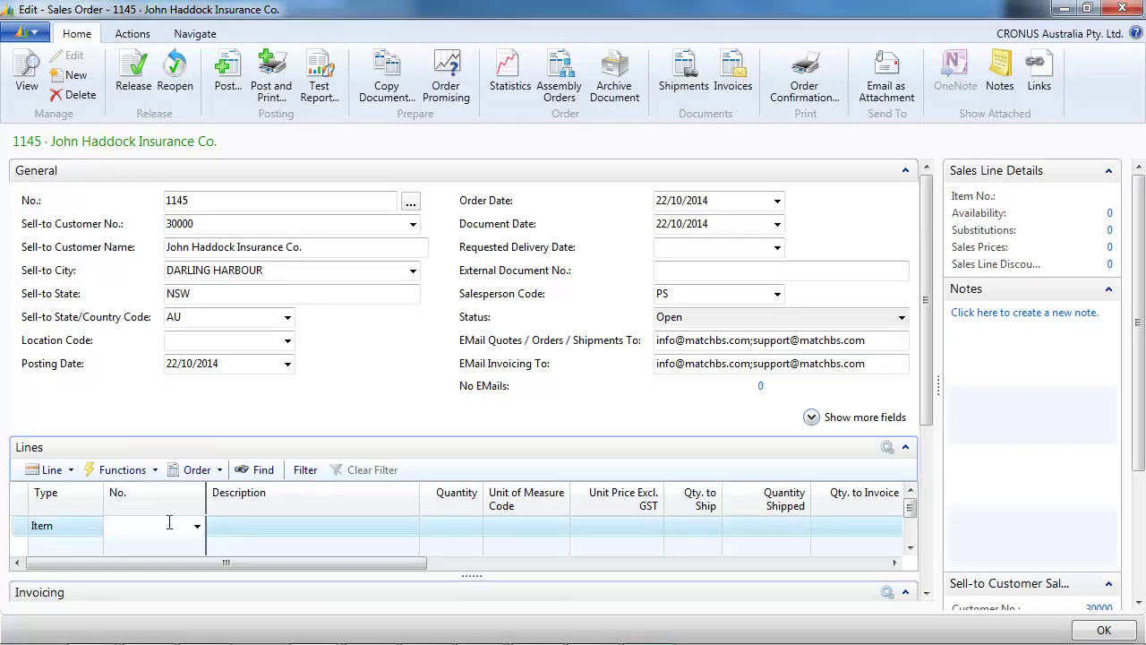
# Step: Add item 70076 at quantity 1 to the order lines, priced 120.00
pyautogui.write('70076')
pyautogui.press('Return')
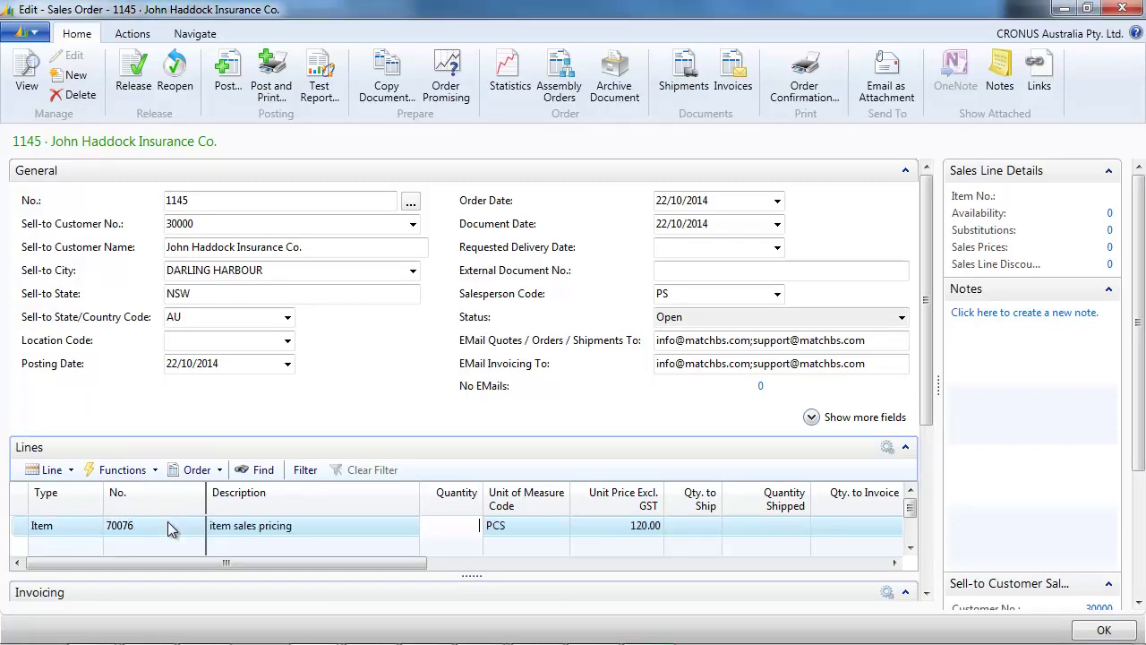
pyautogui.write('1')
pyautogui.press('Return')
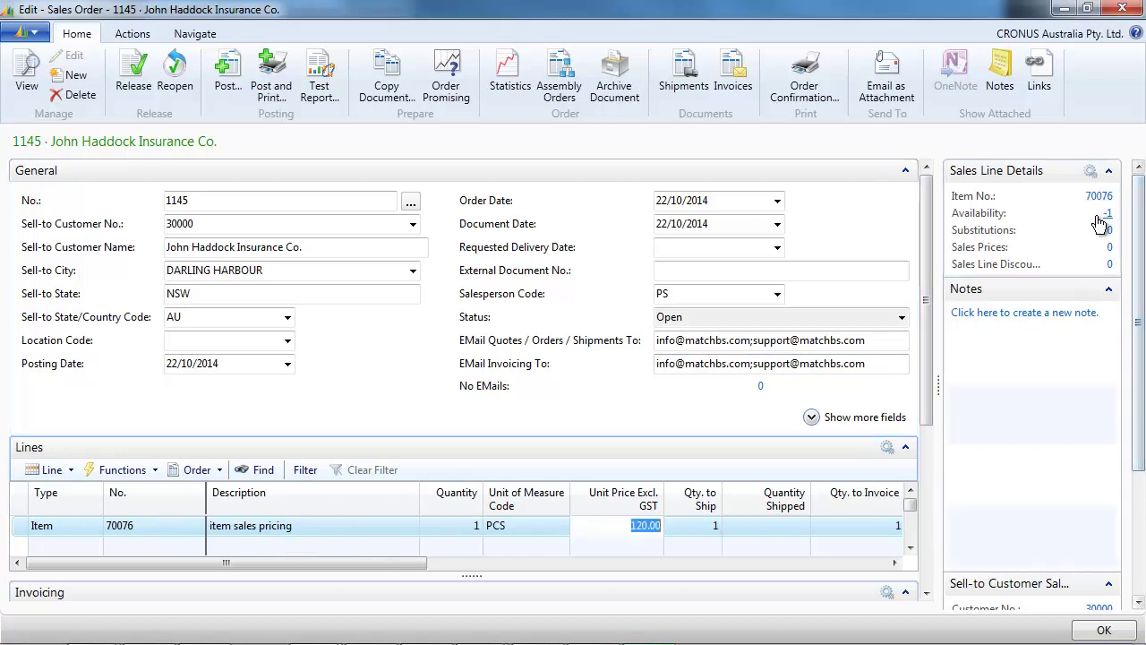
pyautogui.moveTo(1030, 220)
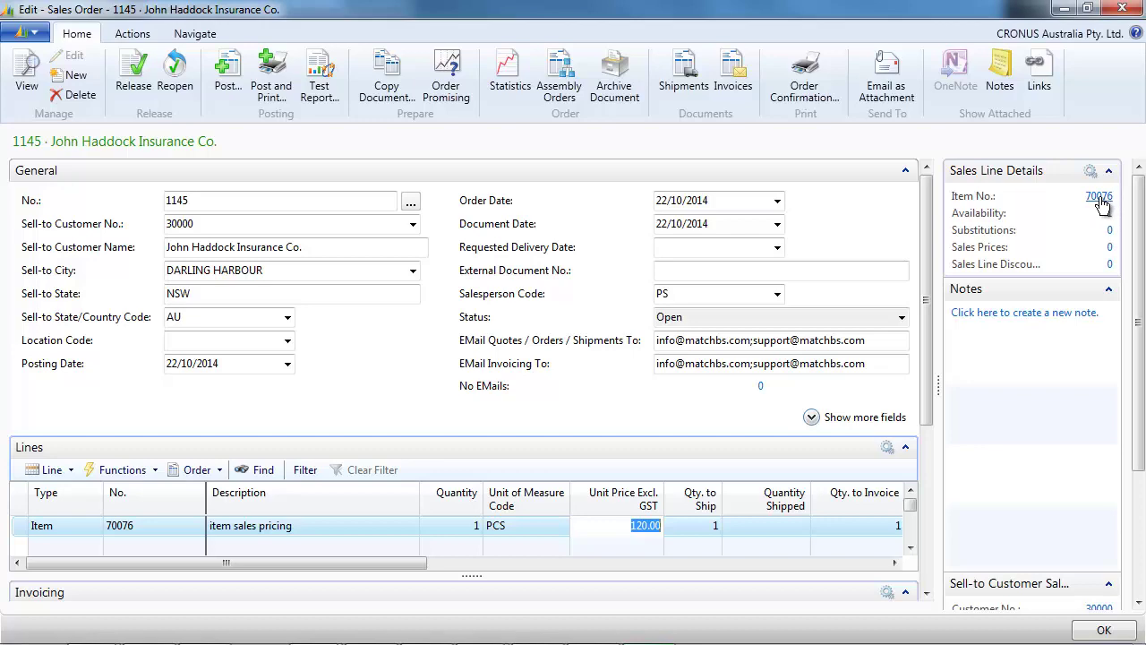
# Step: Add a sales price of 110 for customer 30000 on item 70076
pyautogui.click(1099, 197)
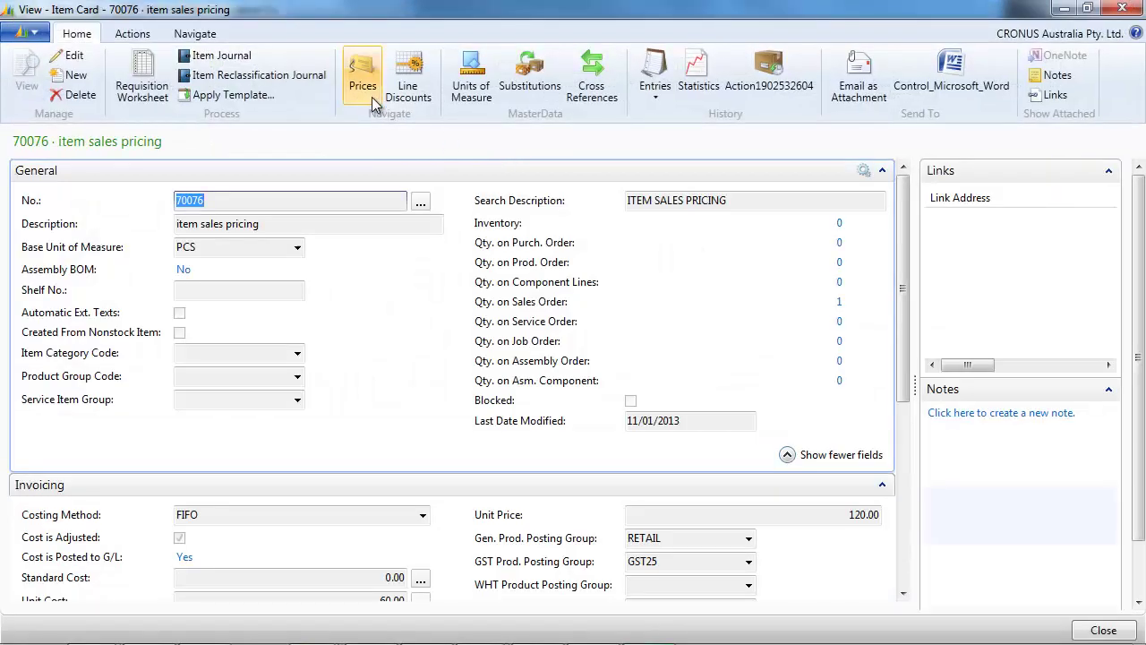
pyautogui.click(366, 80)
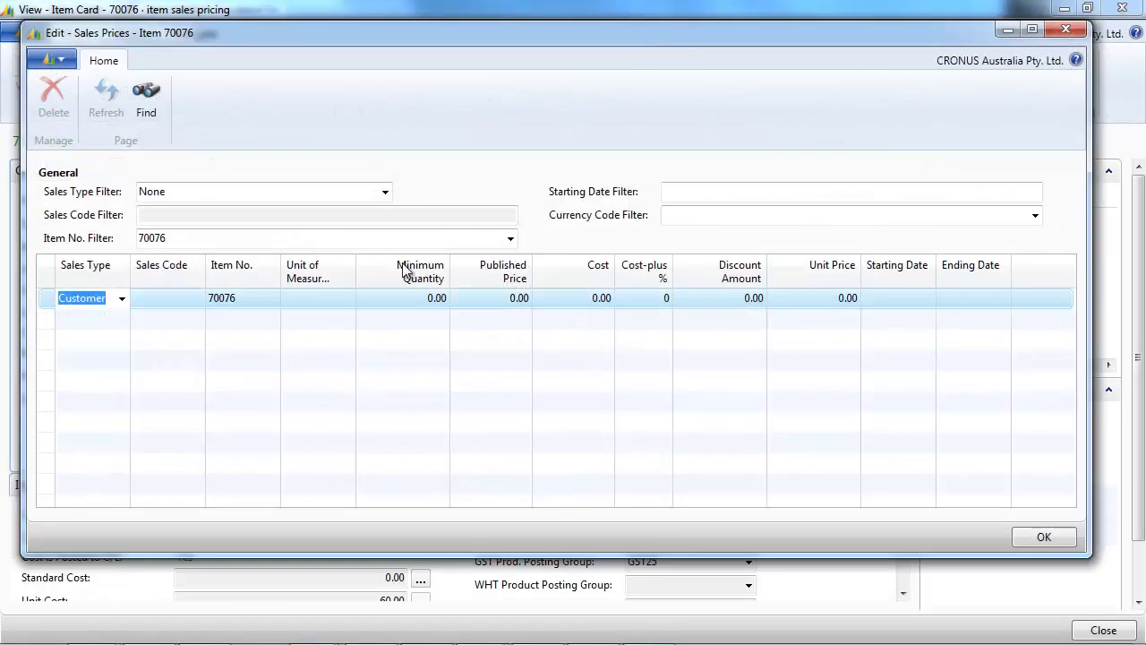
pyautogui.click(188, 303)
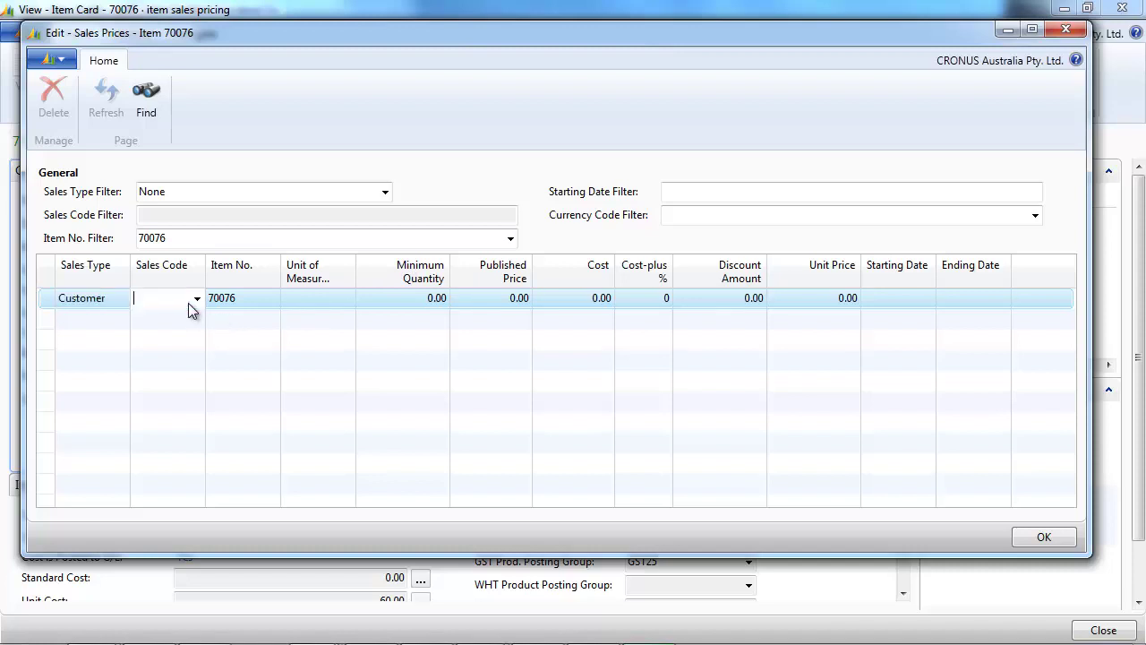
pyautogui.click(197, 300)
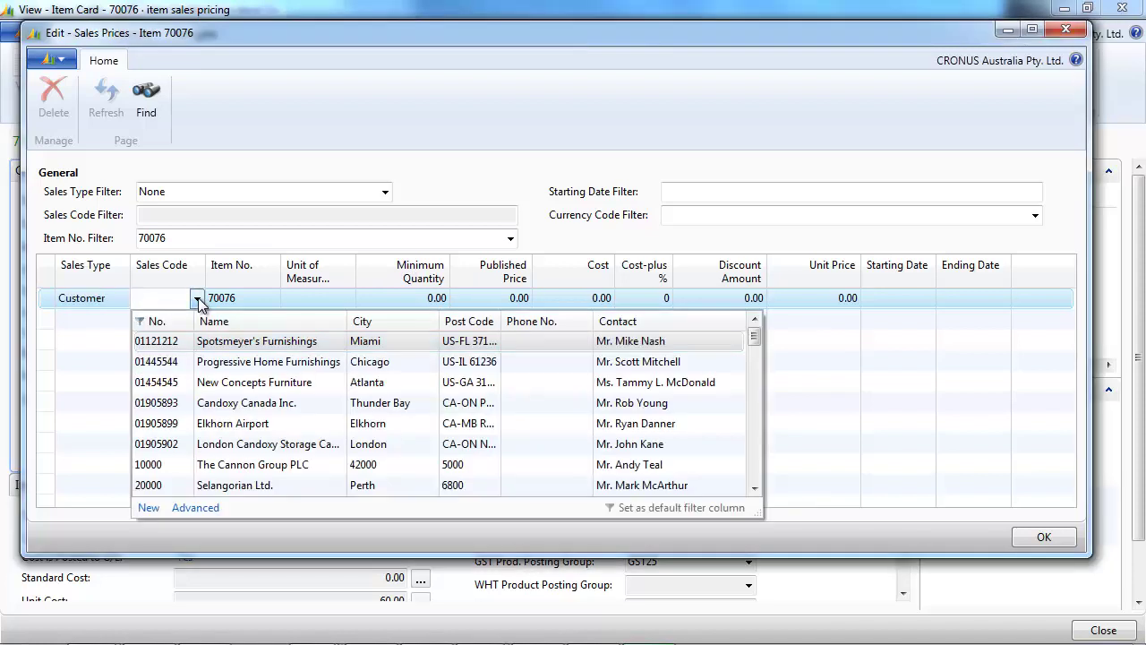
pyautogui.write('30')
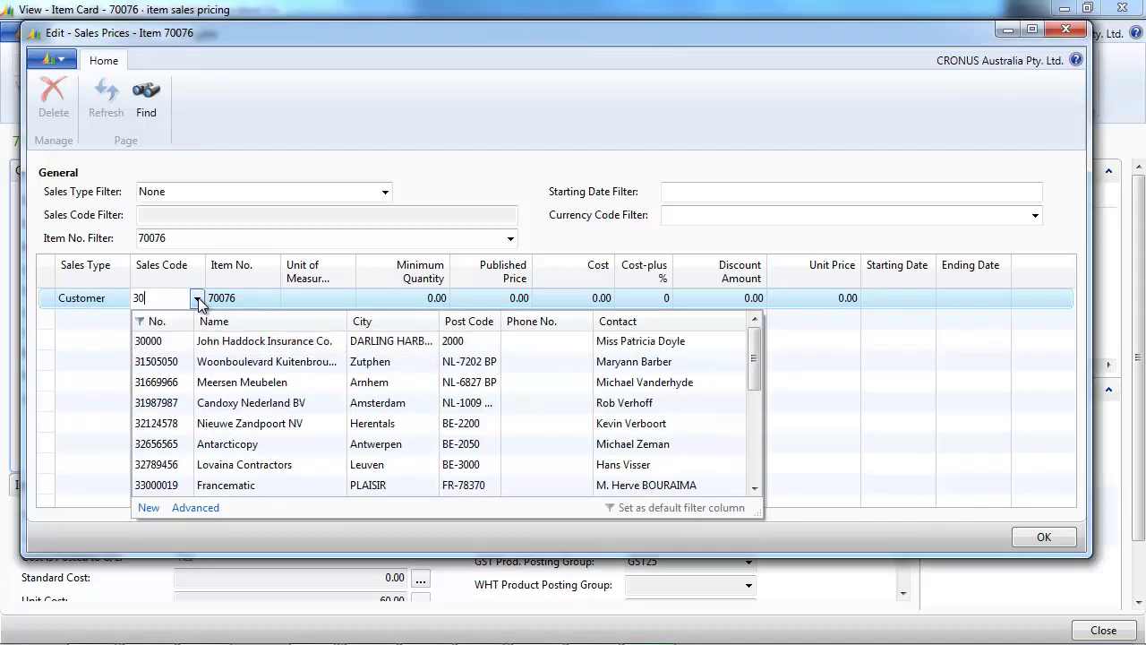
pyautogui.write('000')
pyautogui.press('Tab')
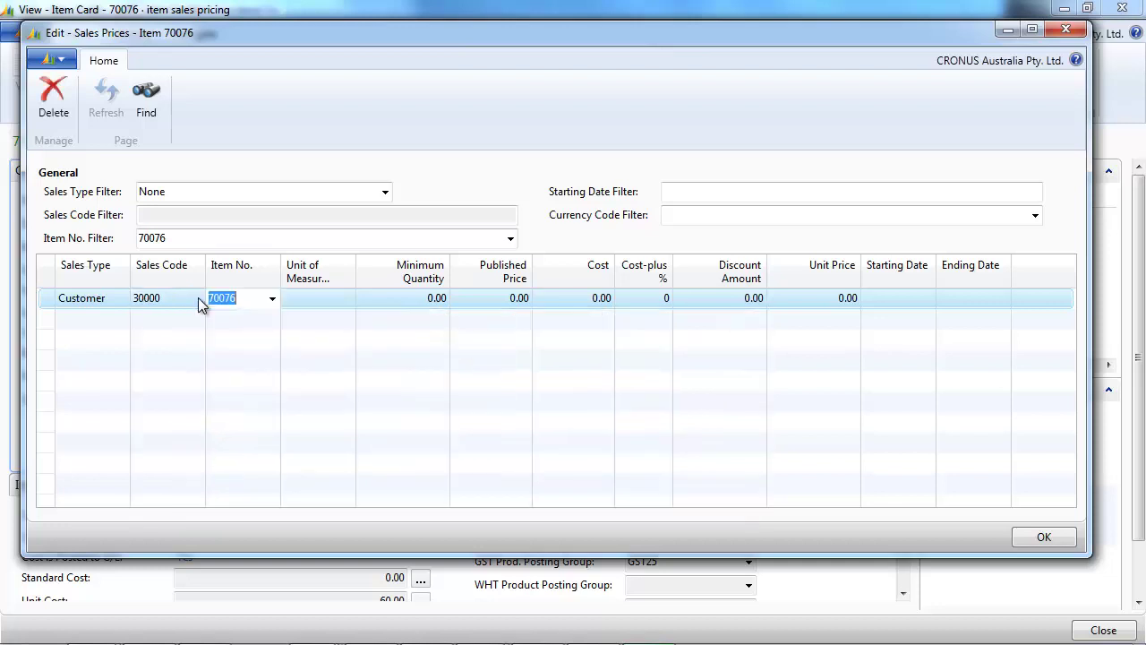
pyautogui.press('Tab')
pyautogui.press('Tab')
pyautogui.press('Tab')
pyautogui.press('Tab')
pyautogui.press('Tab')
pyautogui.press('Tab')
pyautogui.press('Tab')
pyautogui.write('1')
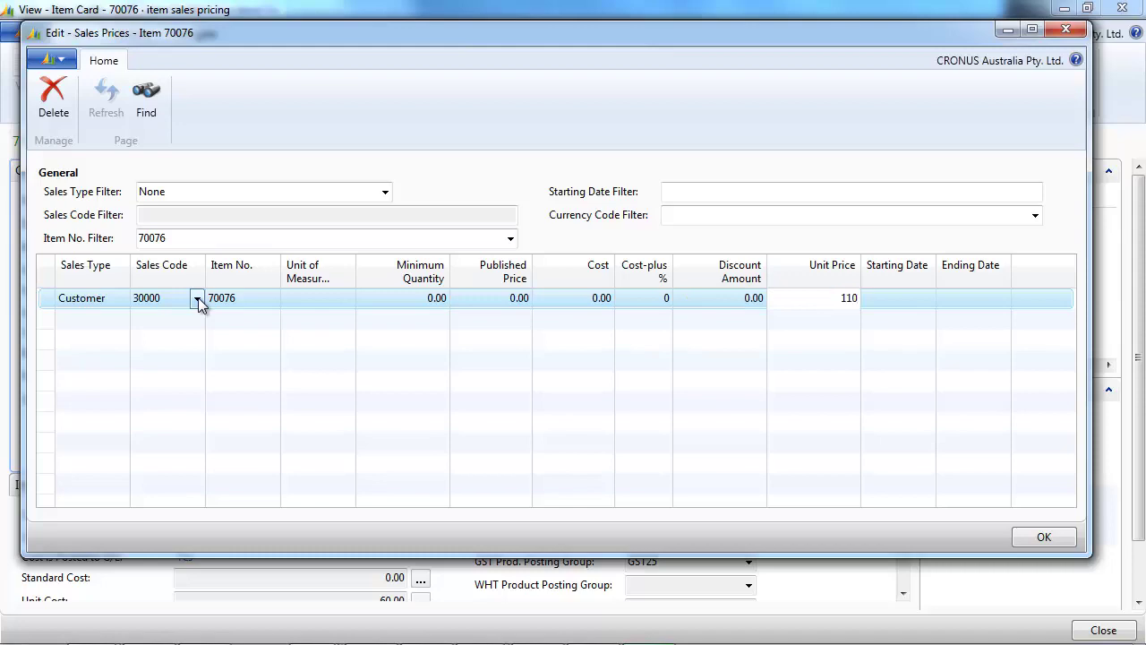
pyautogui.press('Return')
pyautogui.press('Escape')
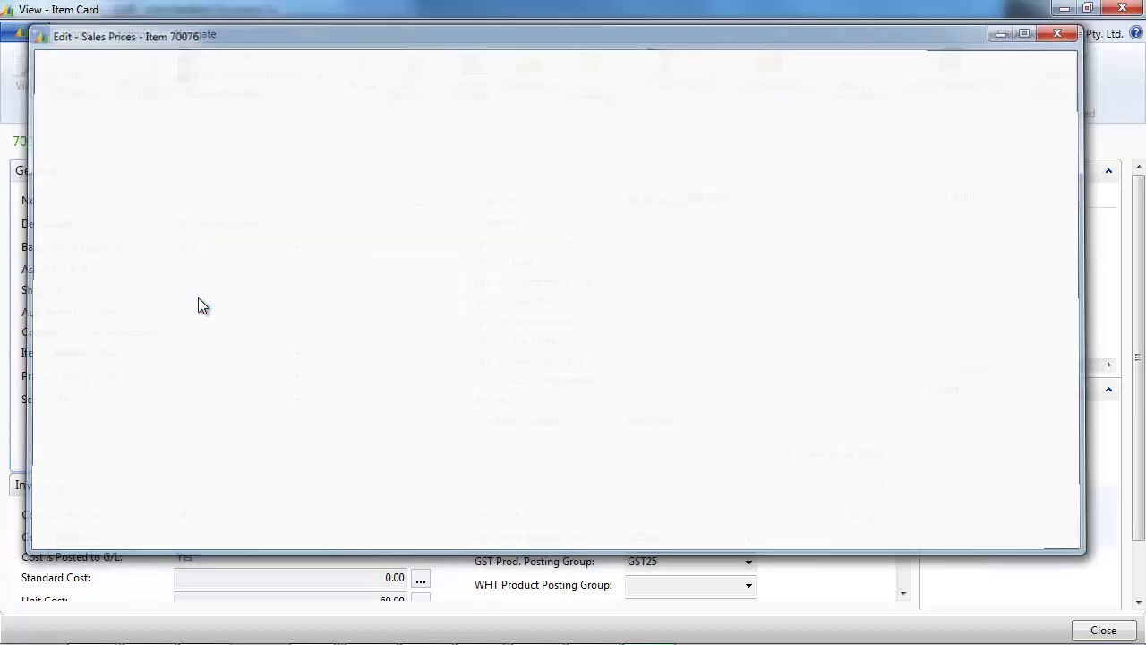
pyautogui.press('Escape')
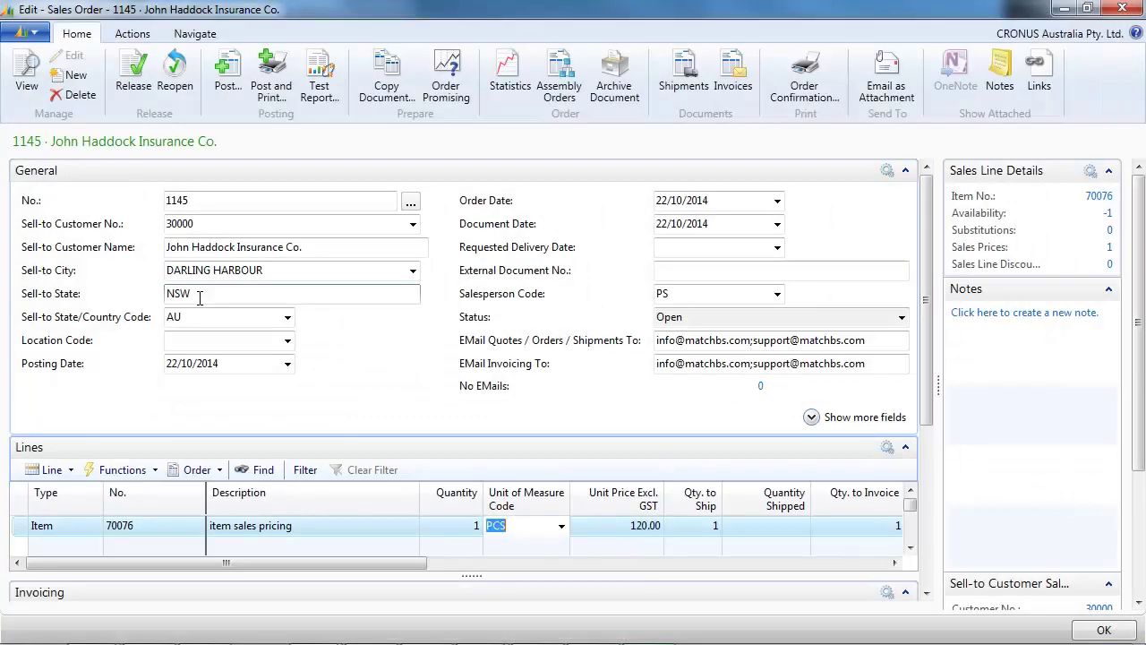
# Step: Replace the order line with item 70076 at quantity 1, now priced 110.00
pyautogui.hotkey('ctrl', 'Delete')
pyautogui.press('Return')
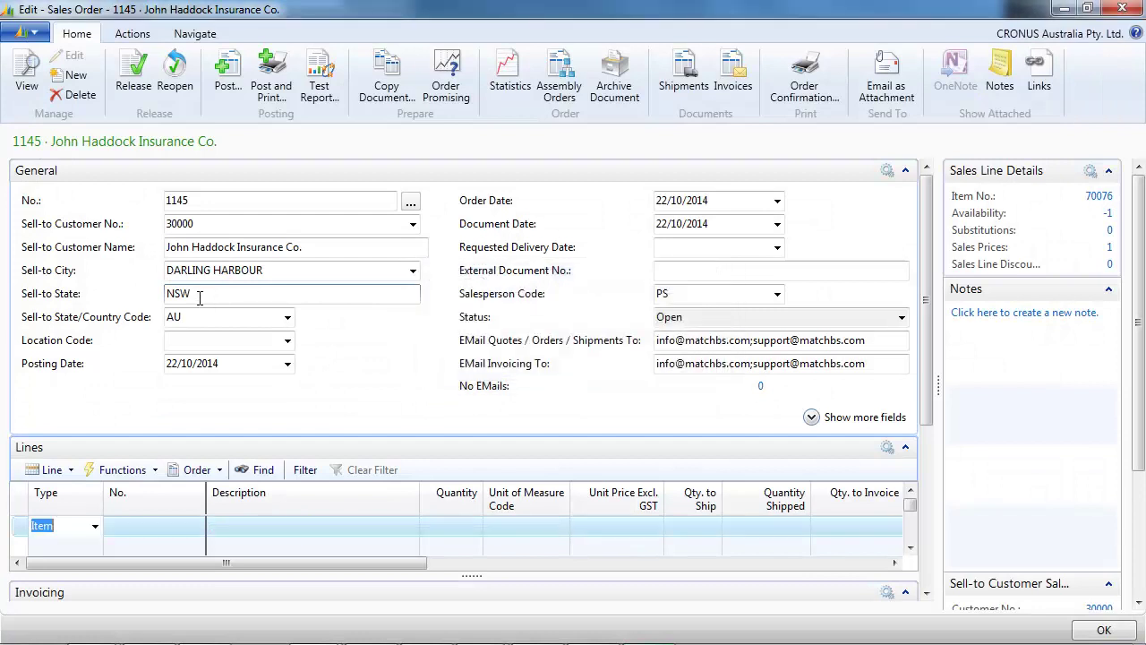
pyautogui.press('Tab')
pyautogui.write('700')
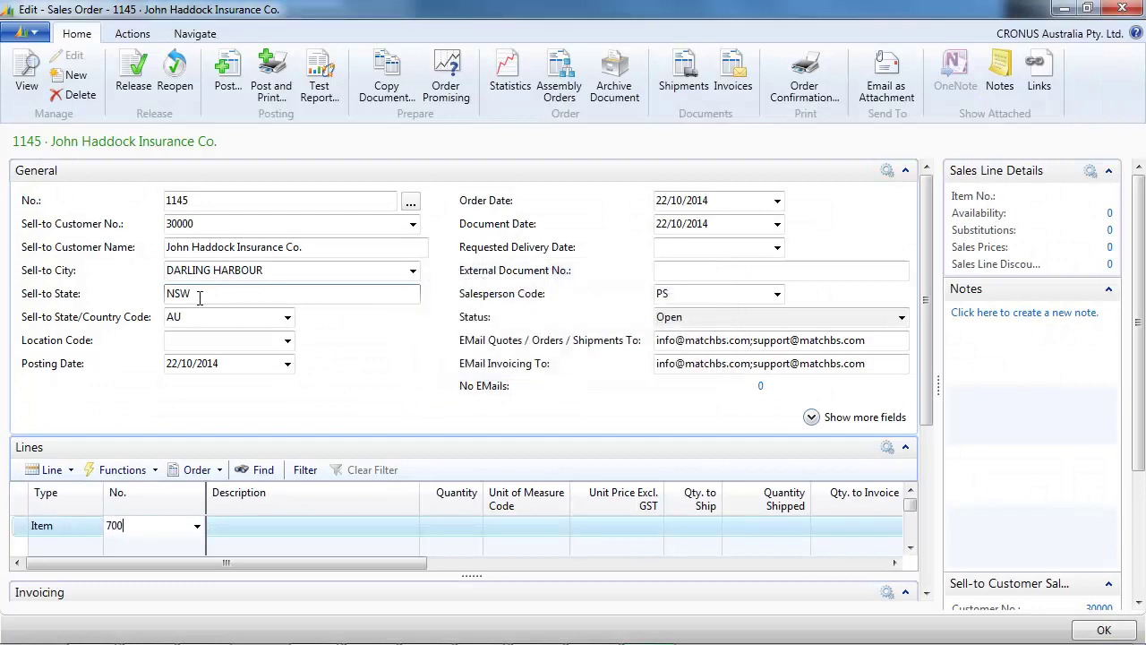
pyautogui.write('76')
pyautogui.press('Return')
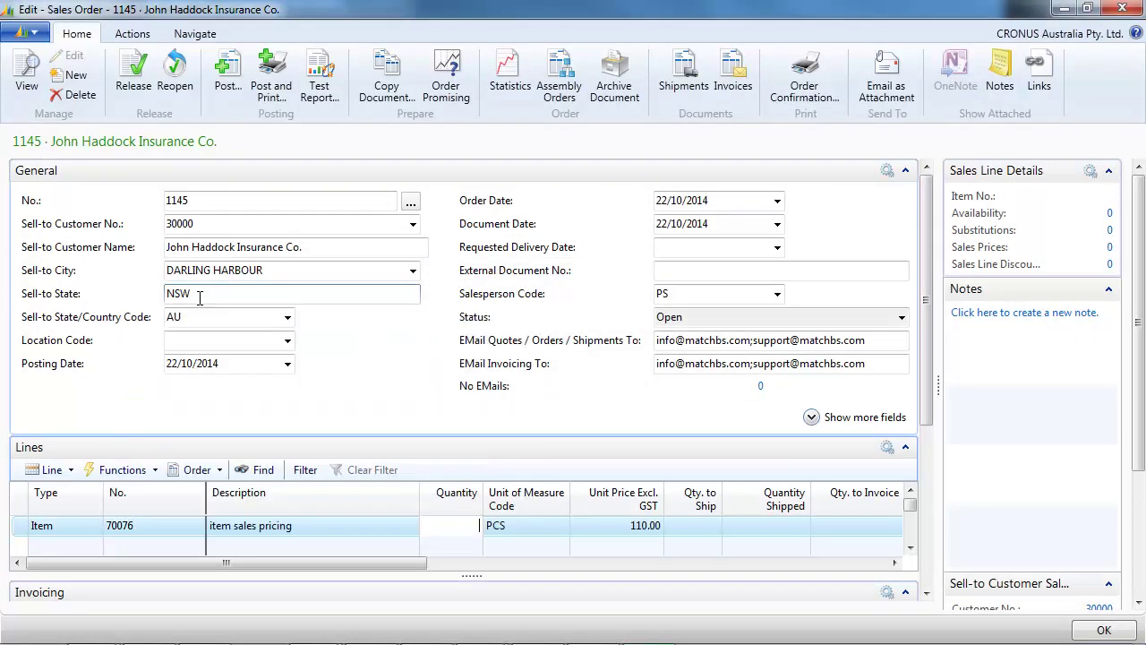
pyautogui.write('1')
pyautogui.press('Return')
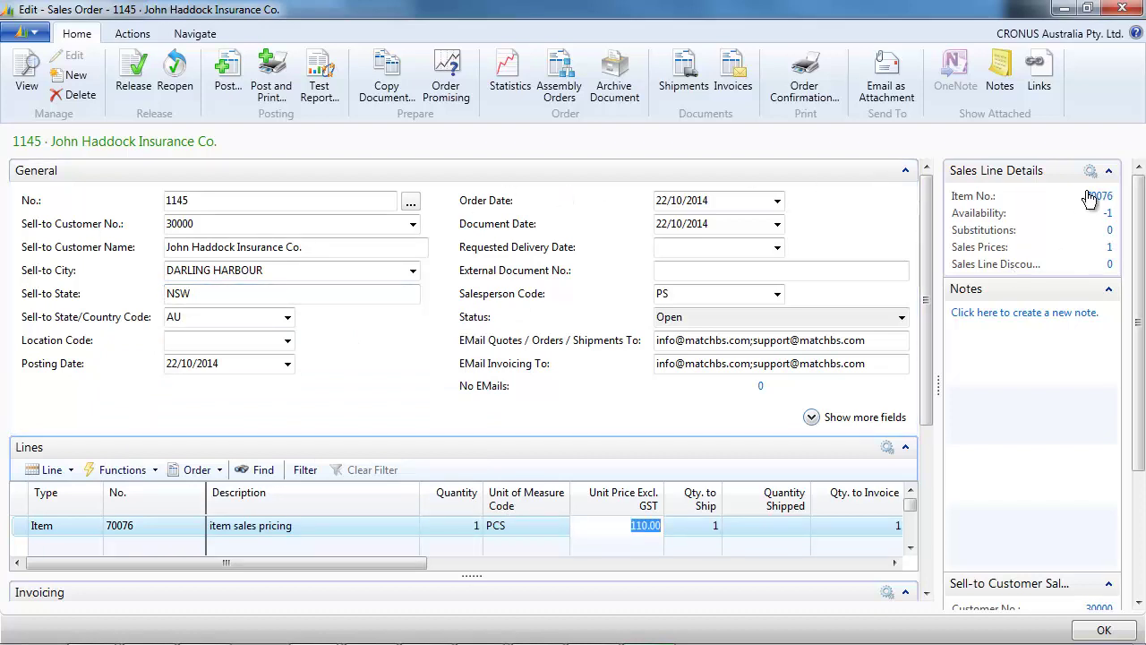
pyautogui.click(1095, 197)
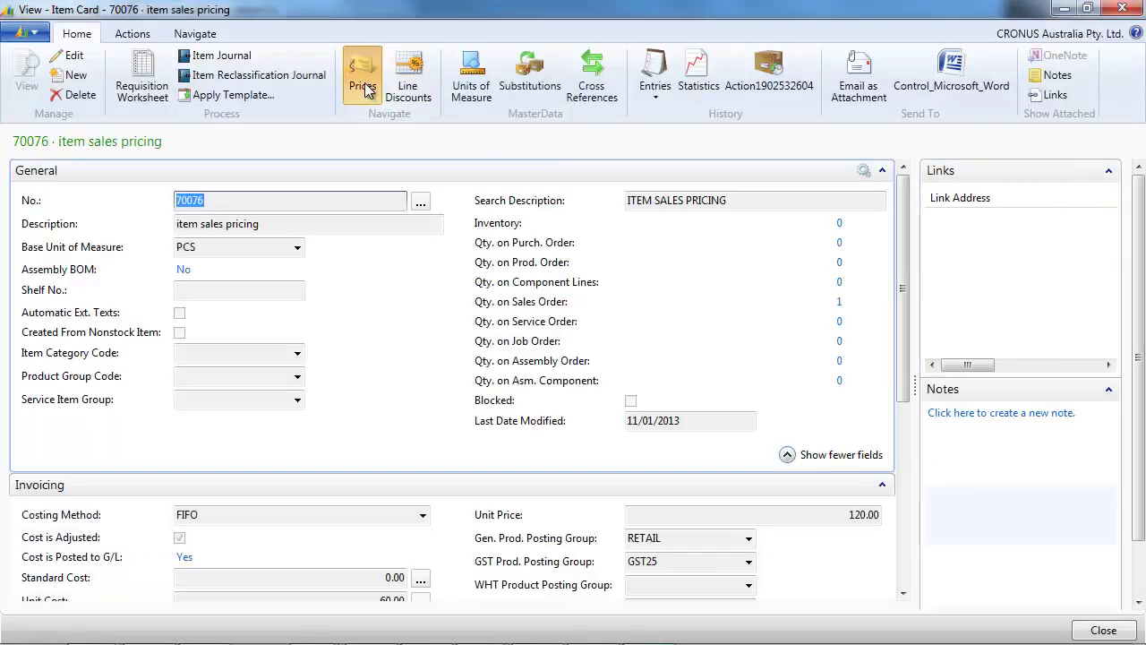
# Step: Clear the cost-plus % on the customer 30000 price line, keeping its unit price at 110
pyautogui.click(363, 81)
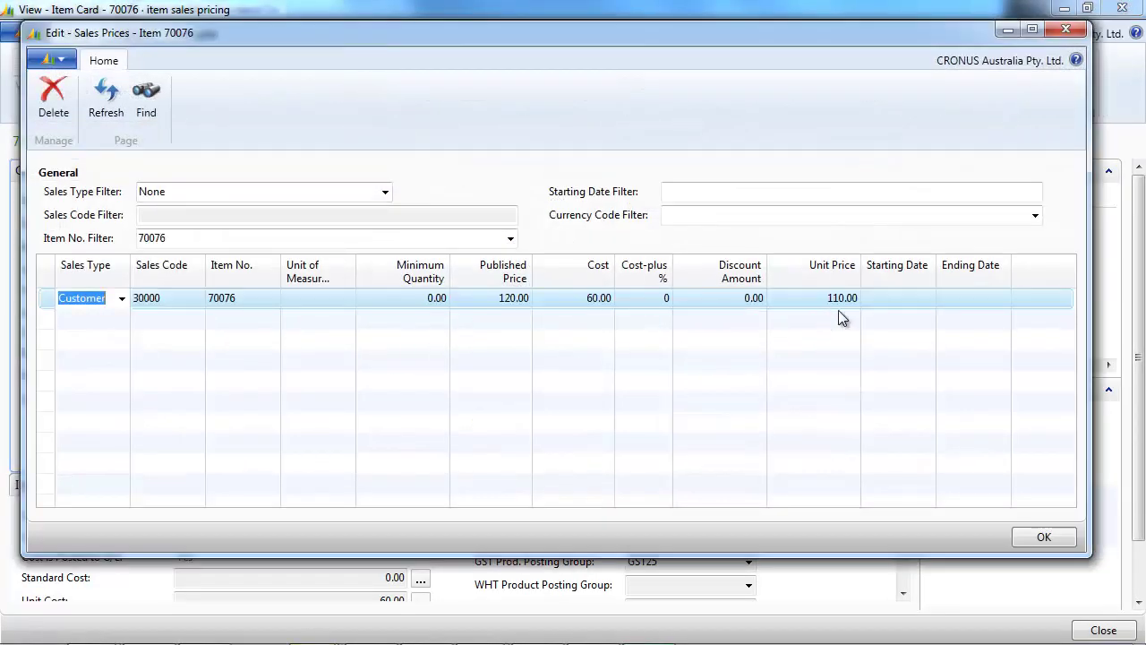
pyautogui.click(645, 297)
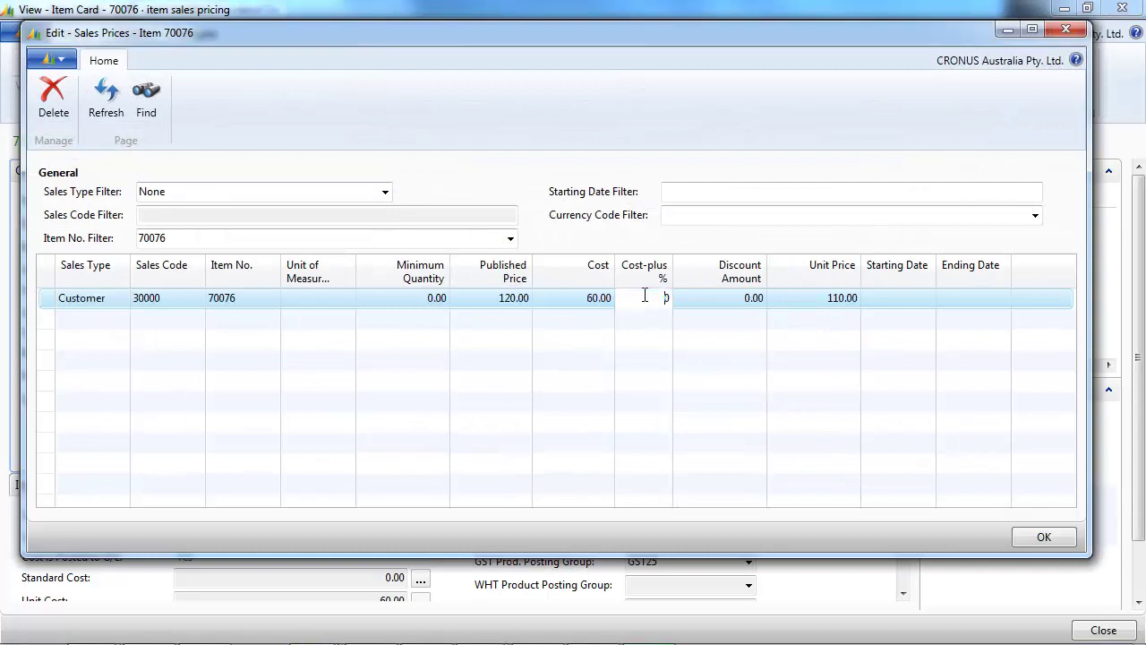
pyautogui.write('50')
pyautogui.press('Tab')
pyautogui.click(646, 298)
pyautogui.press('Delete')
pyautogui.press('Tab')
pyautogui.press('Tab')
pyautogui.write('110')
pyautogui.press('Tab')
pyautogui.hotkey('shift', 'Tab')
pyautogui.hotkey('shift', 'Tab')
pyautogui.hotkey('shift', 'Tab')
pyautogui.hotkey('shift', 'Tab')
pyautogui.hotkey('shift', 'Tab')
pyautogui.hotkey('shift', 'Tab')
pyautogui.hotkey('shift', 'Tab')
pyautogui.hotkey('shift', 'Tab')
pyautogui.hotkey('shift', 'Tab')
pyautogui.press('Down')
# Step: Add a customer 30000 price line for minimum quantity 10 at 100.00
pyautogui.press('Tab')
pyautogui.press('F8')
pyautogui.press('Tab')
pyautogui.press('Tab')
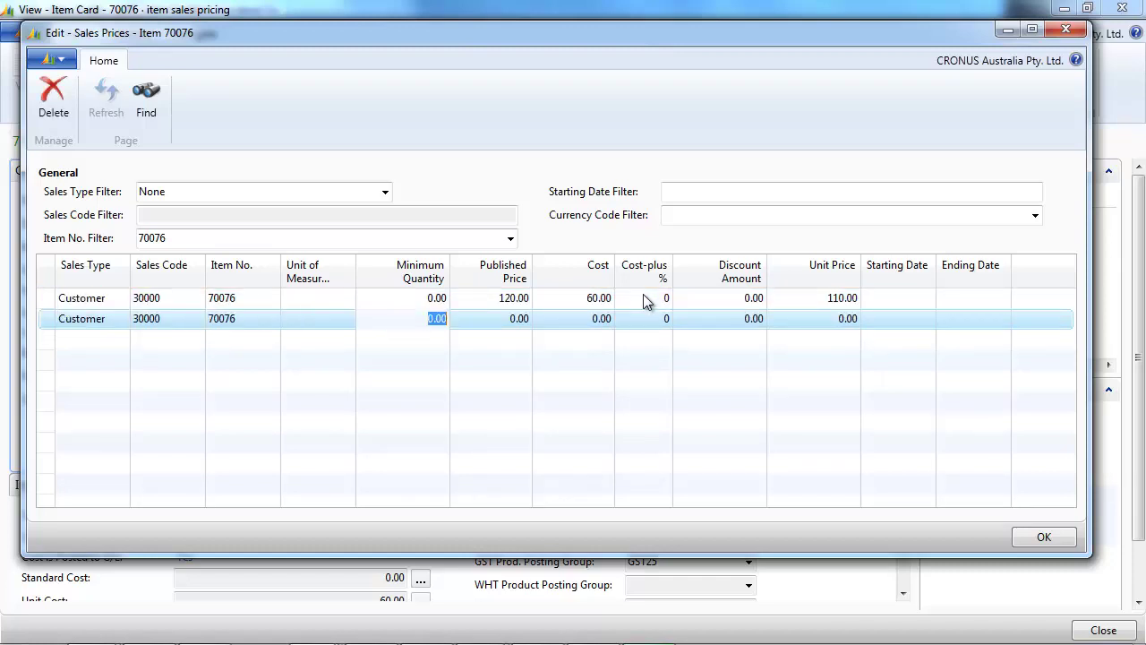
pyautogui.write('10')
pyautogui.press('Tab')
pyautogui.press('Tab')
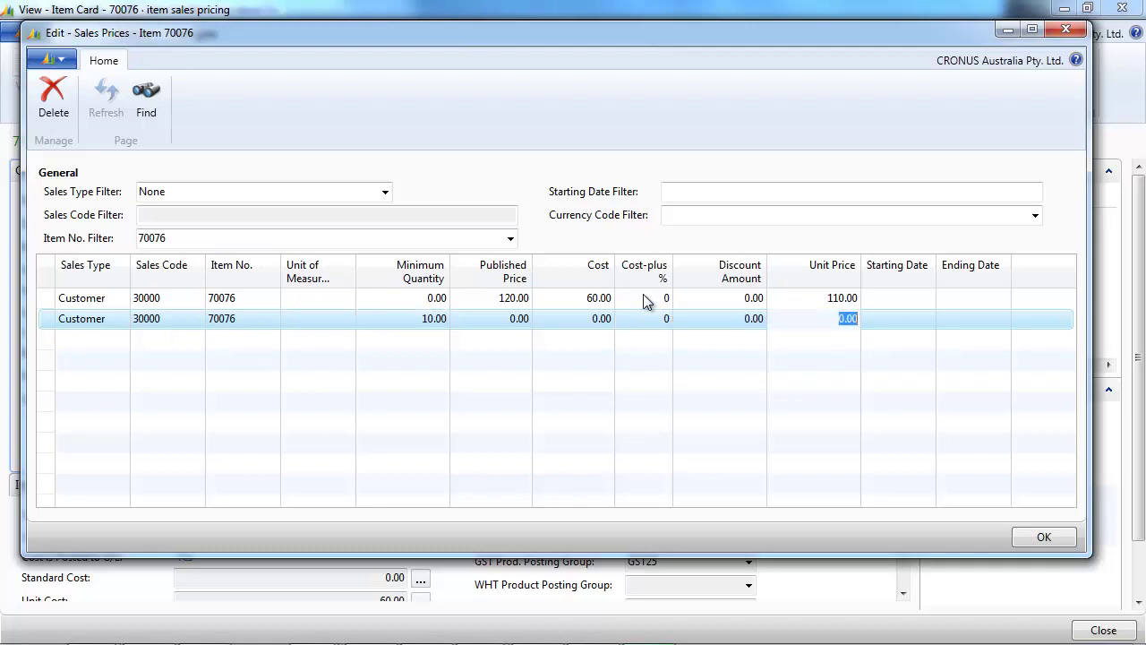
pyautogui.write('100')
# Step: Add another customer 30000 price line for minimum quantity 100 at 100.00
pyautogui.press('Tab')
pyautogui.press('Down')
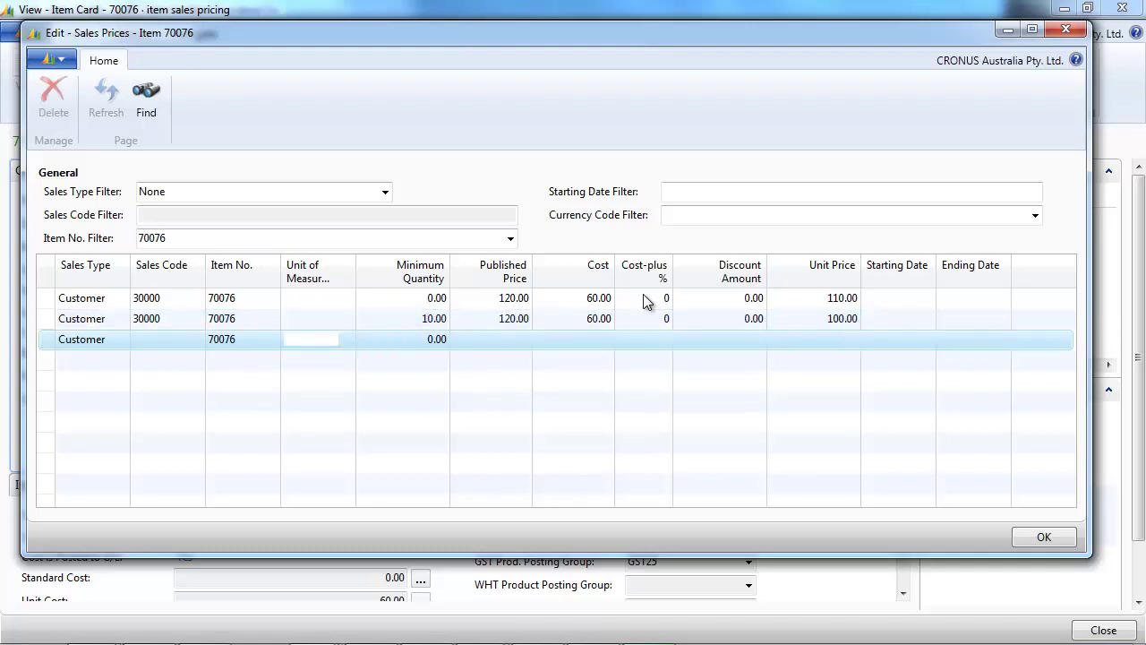
pyautogui.hotkey('shift', 'Tab')
pyautogui.hotkey('shift', 'Tab')
pyautogui.write('30000')
pyautogui.press('Tab')
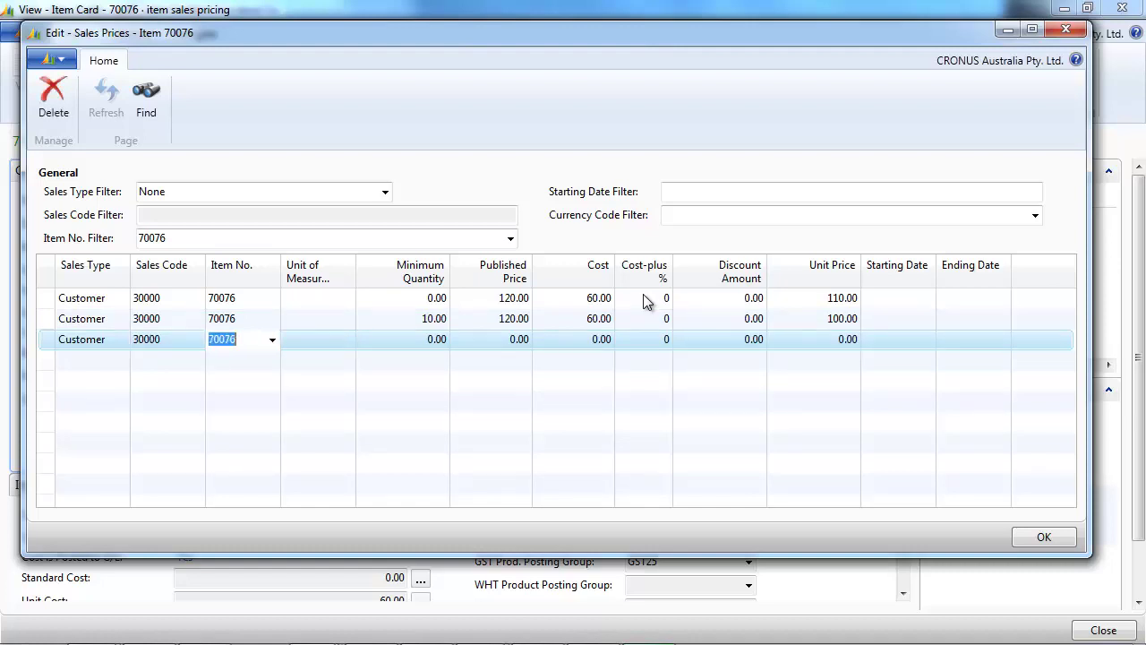
pyautogui.press('Tab')
pyautogui.press('Tab')
pyautogui.write('100')
pyautogui.press('Tab')
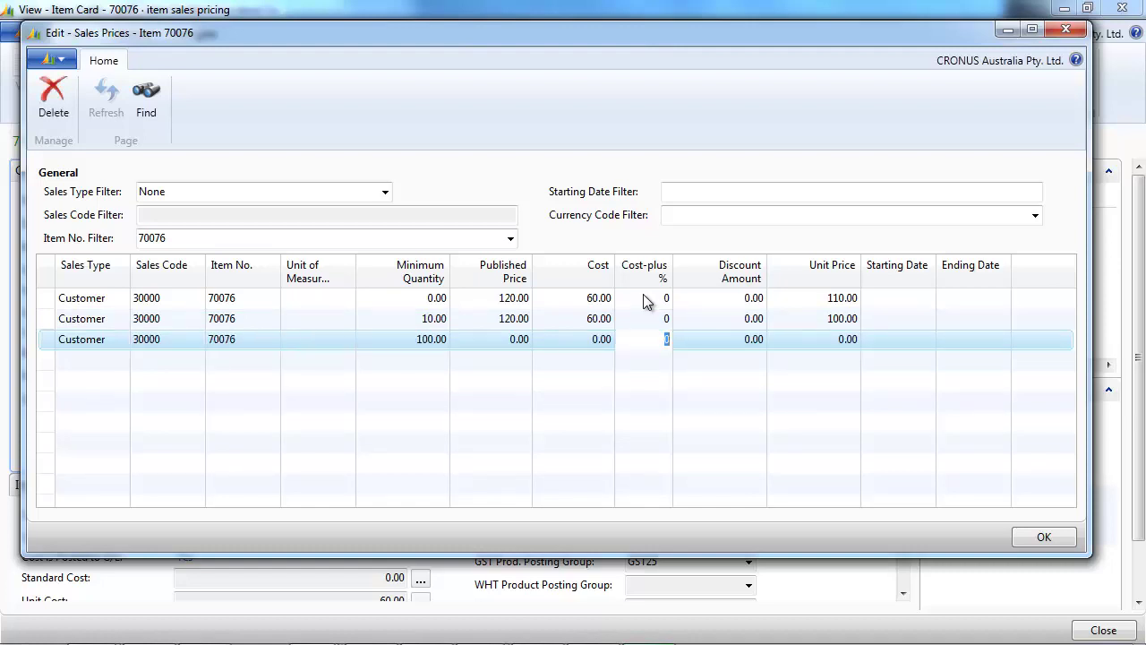
pyautogui.press('Tab')
pyautogui.write('100')
pyautogui.press('Tab')
# Step: Replace the sales order line with item 70076 at quantity 1
pyautogui.press('Escape')
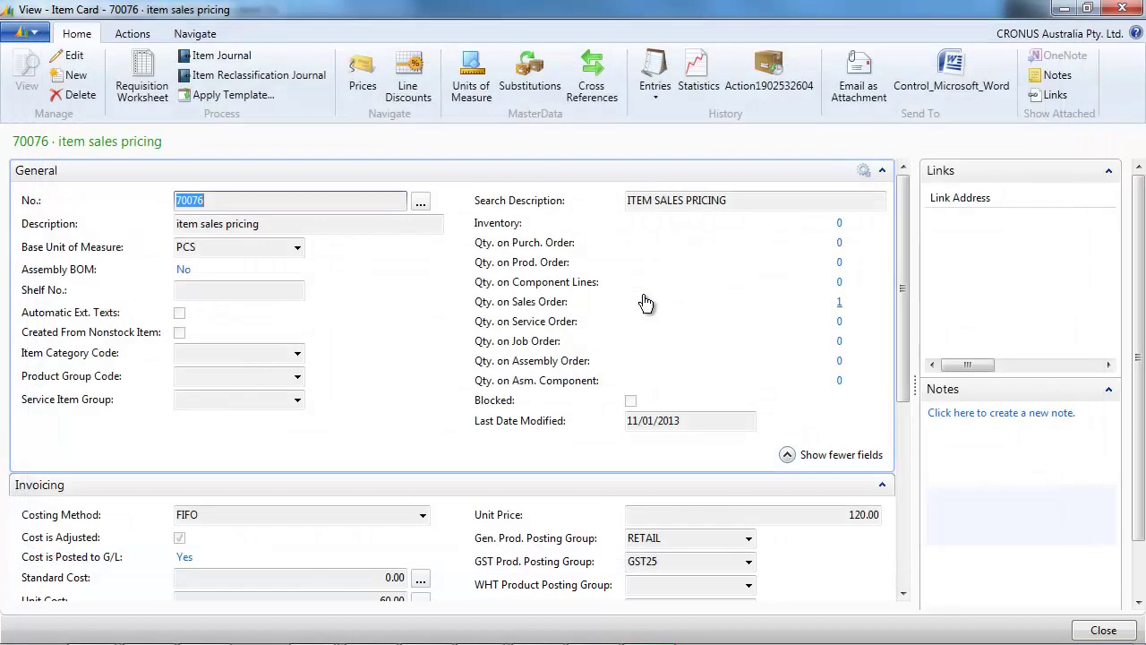
pyautogui.press('Escape')
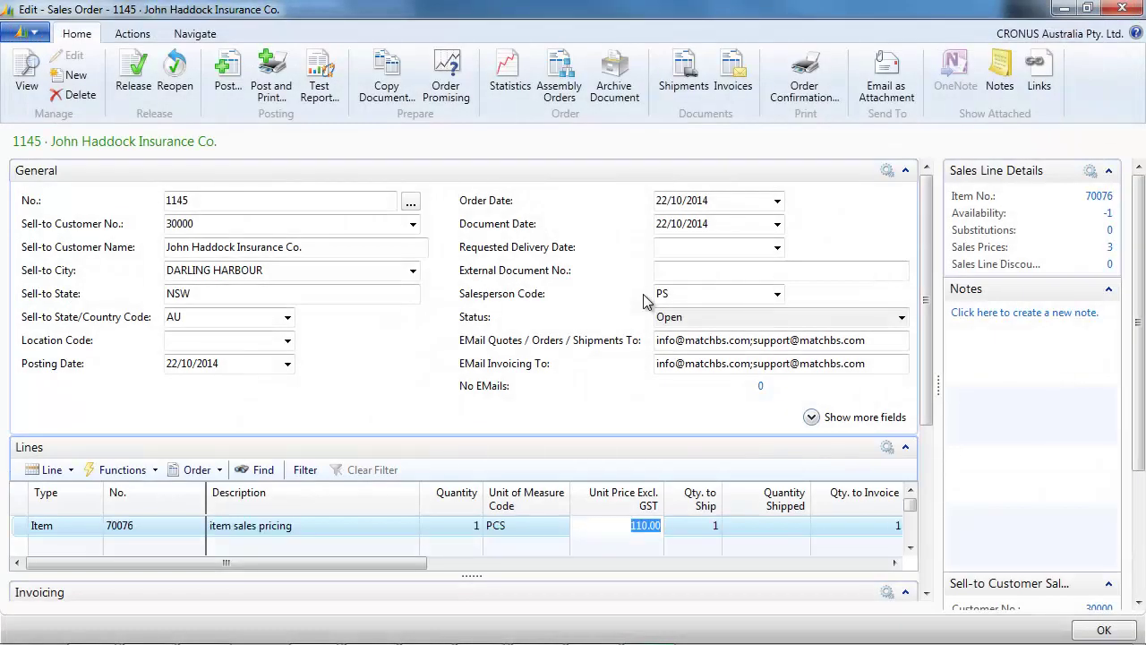
pyautogui.hotkey('ctrl', 'Delete')
pyautogui.press('Return')
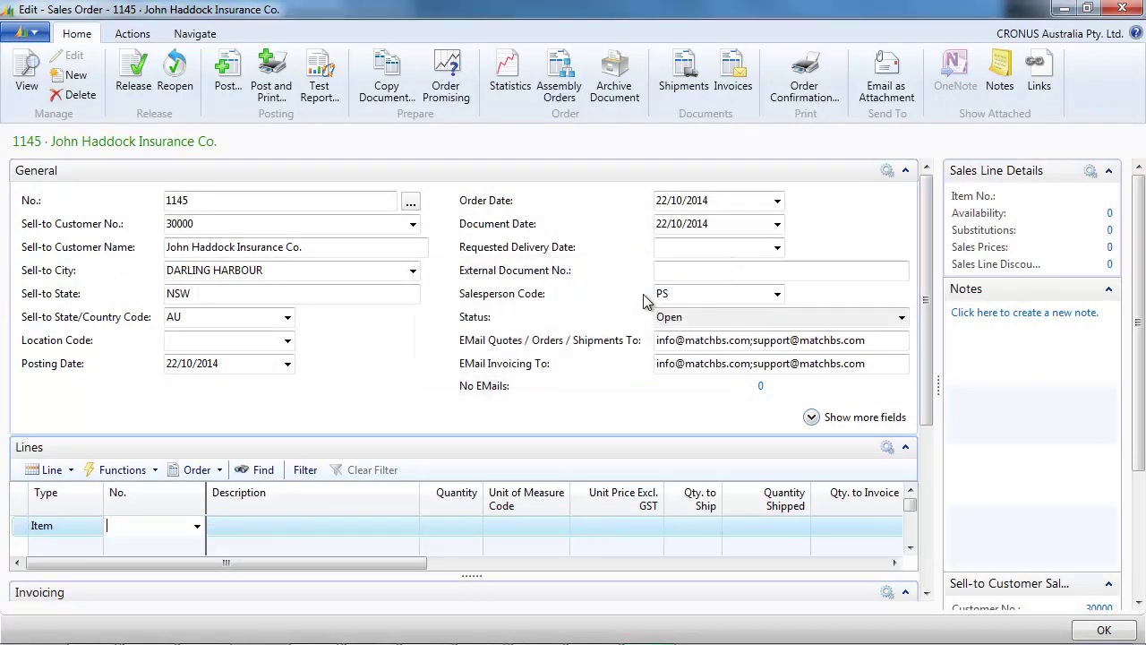
pyautogui.write('70076')
pyautogui.press('Return')
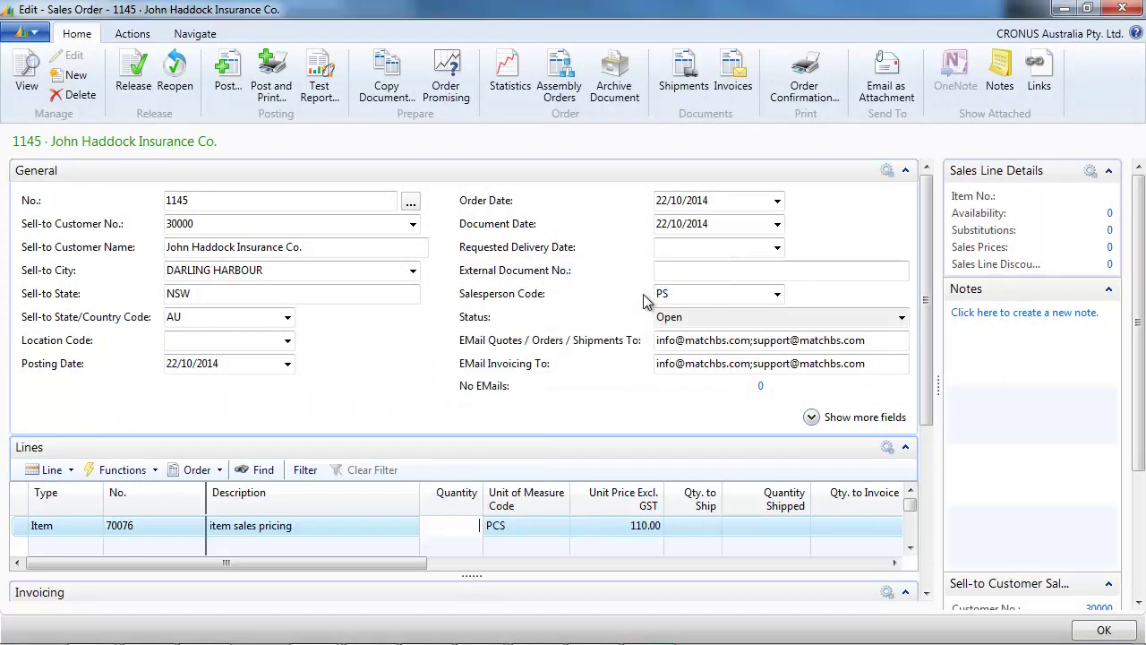
pyautogui.write('1')
pyautogui.press('Return')
# Step: Test price breaks at quantities 10, 11 and 101, then return the quantity to 1
pyautogui.hotkey('shift', 'Tab')
pyautogui.write('10')
pyautogui.press('Return')
pyautogui.hotkey('shift', 'Tab')
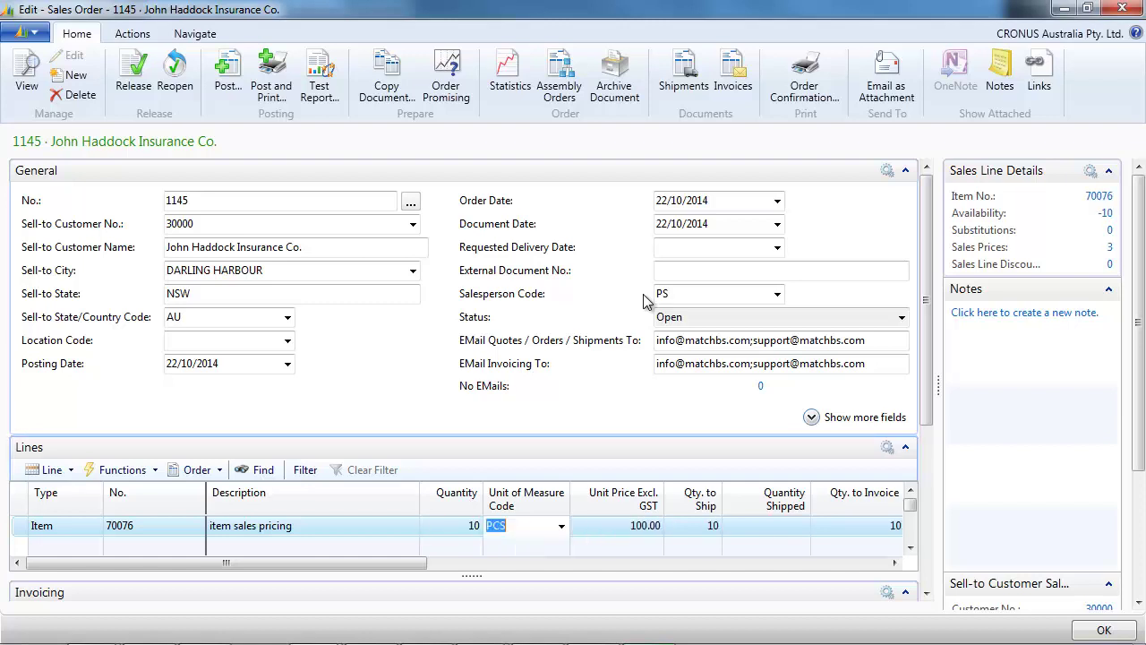
pyautogui.hotkey('shift', 'Tab')
pyautogui.write('11')
pyautogui.press('Return')
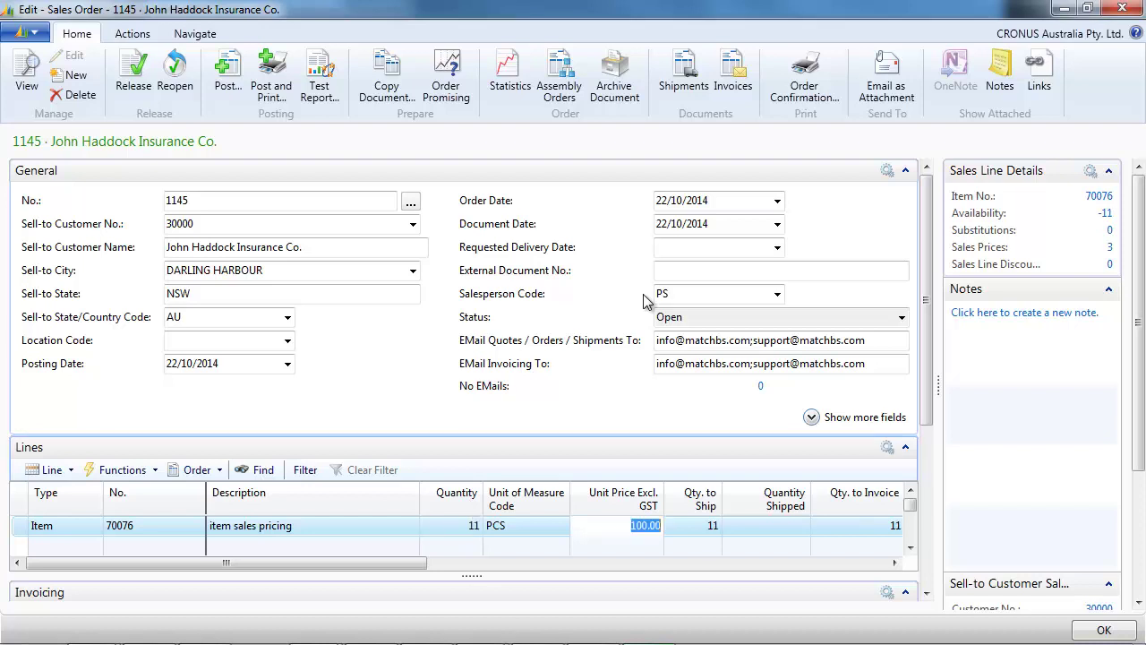
pyautogui.hotkey('shift', 'Tab')
pyautogui.hotkey('shift', 'Tab')
pyautogui.write('101')
pyautogui.press('Return')
pyautogui.hotkey('shift', 'Tab')
pyautogui.hotkey('shift', 'Tab')
pyautogui.hotkey('shift', 'Tab')
pyautogui.press('Tab')
pyautogui.press('Tab')
pyautogui.hotkey('shift', 'Tab')
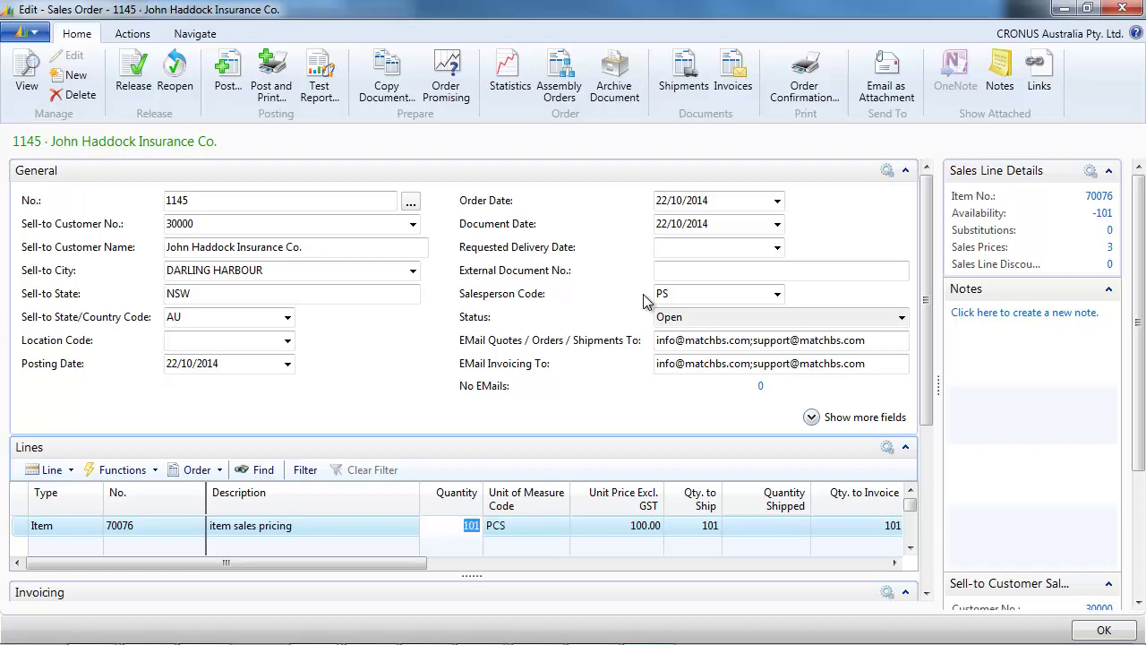
# Step: Commit quantity 1 and change the order line's unit of measure to BOX
pyautogui.write('1')
pyautogui.press('Tab')
pyautogui.press('Tab')
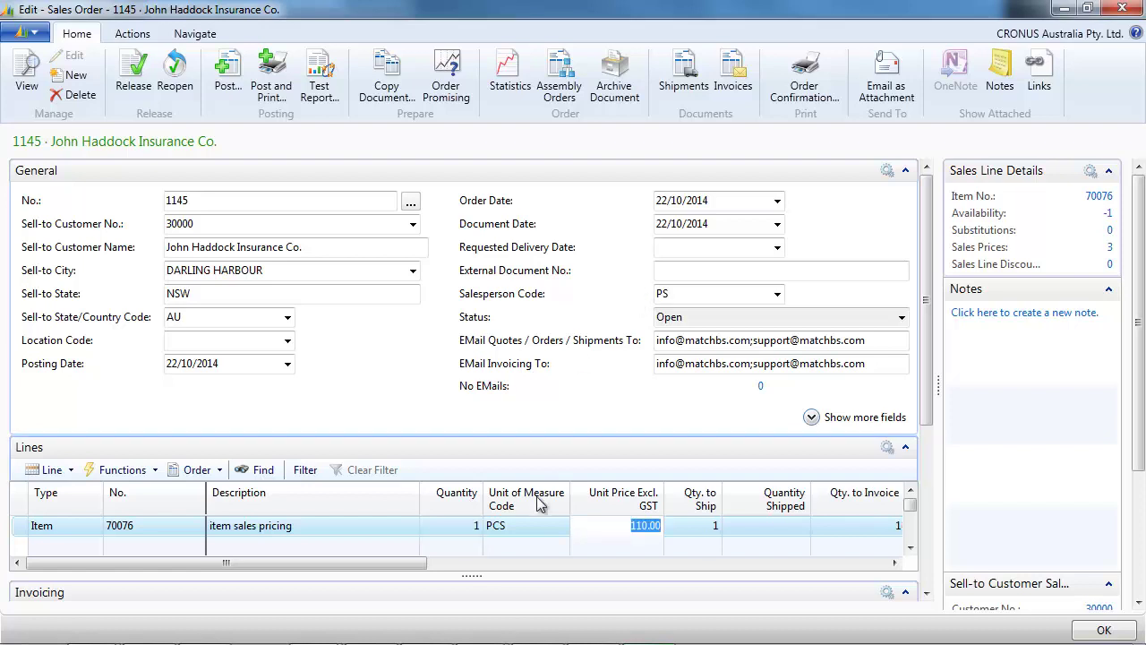
pyautogui.click(550, 525)
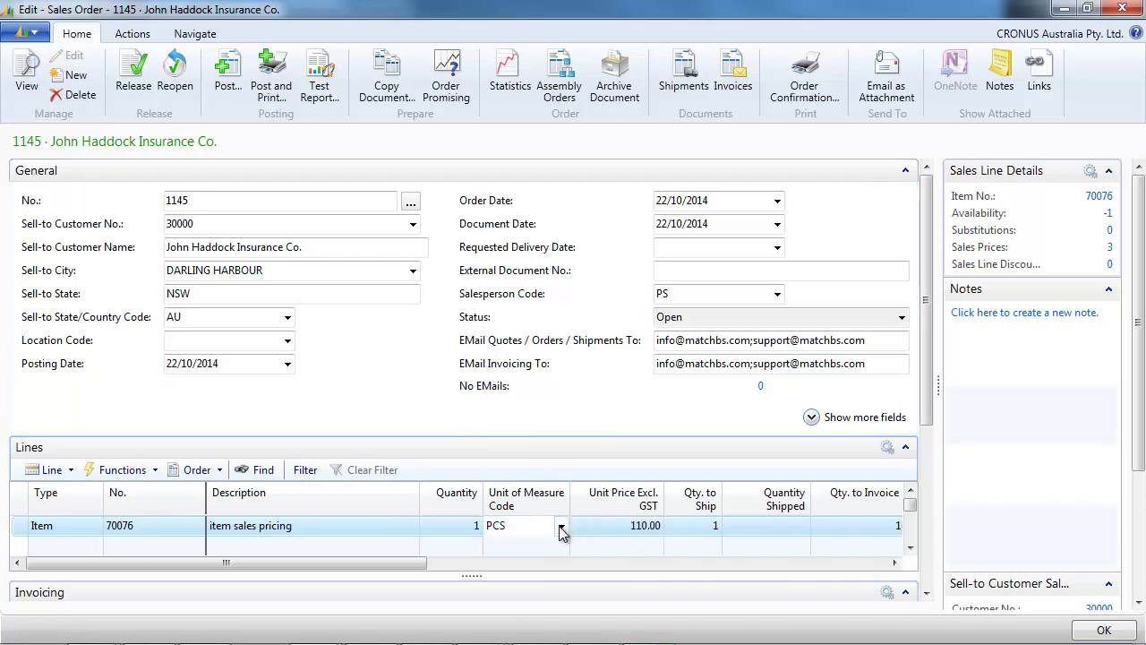
pyautogui.click(562, 526)
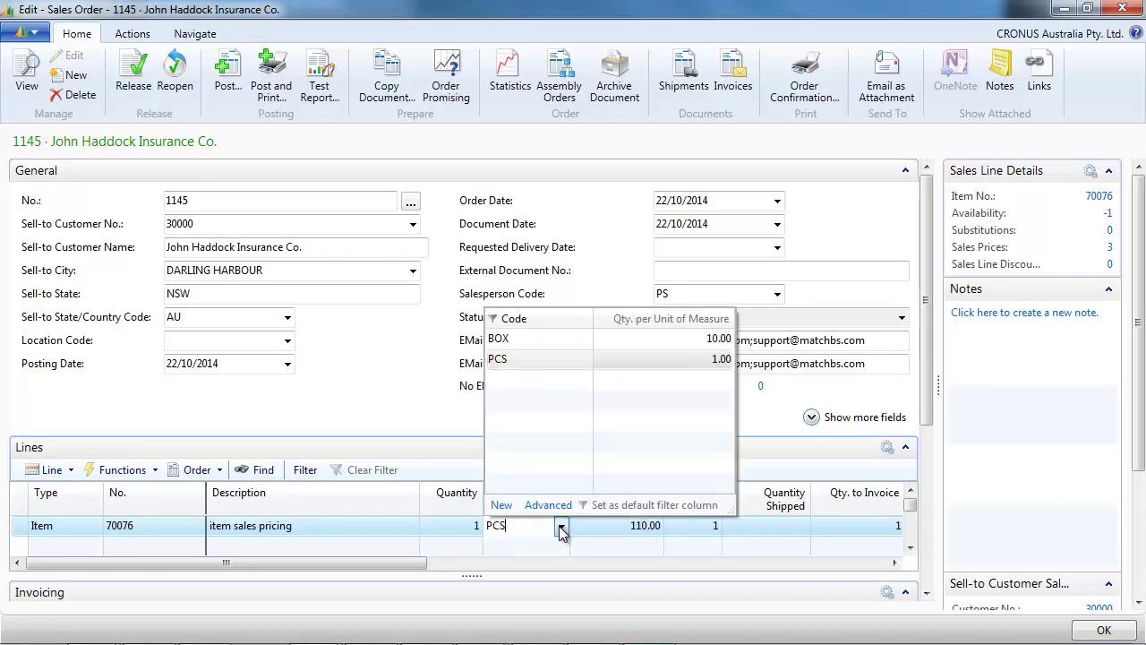
pyautogui.click(502, 506)
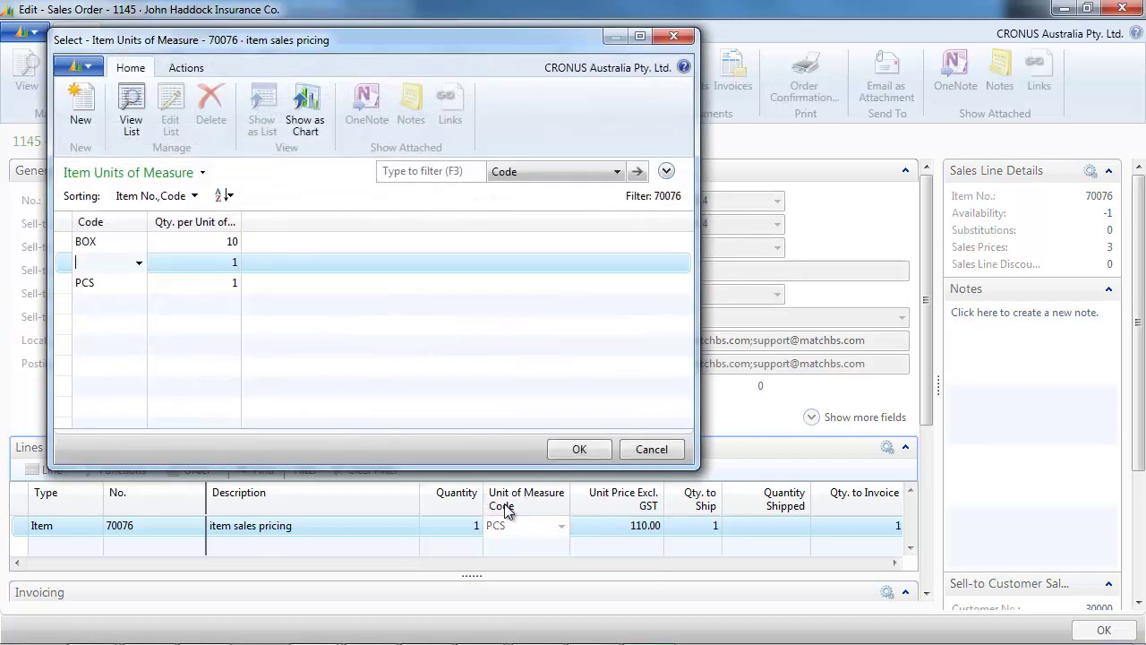
pyautogui.press('Escape')
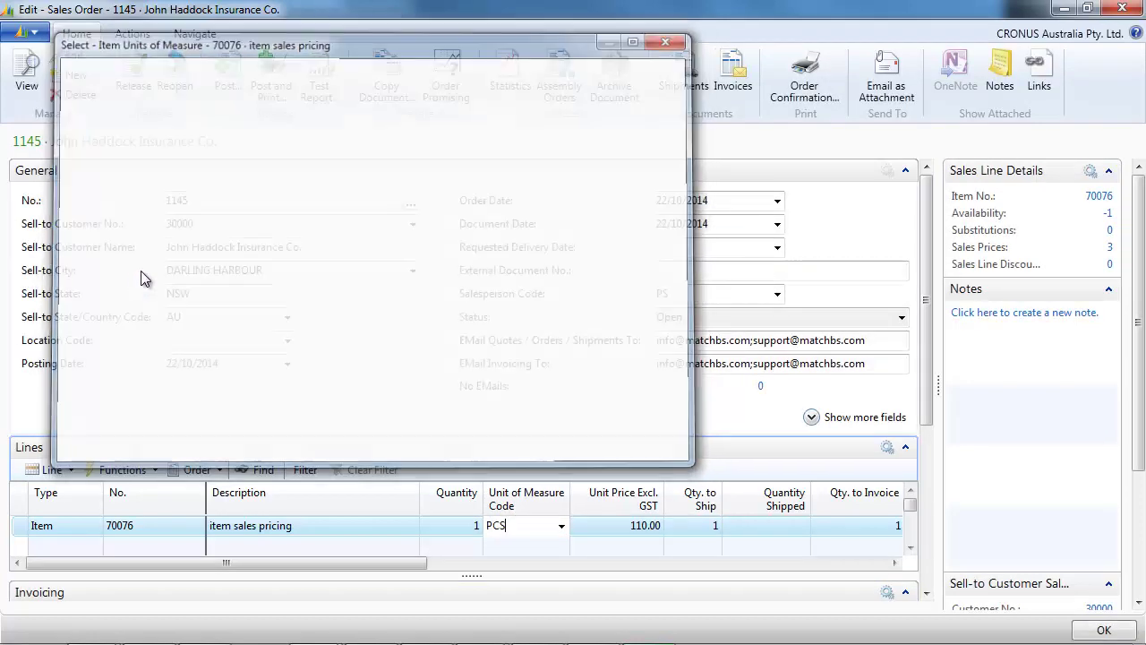
pyautogui.click(562, 527)
pyautogui.click(543, 340)
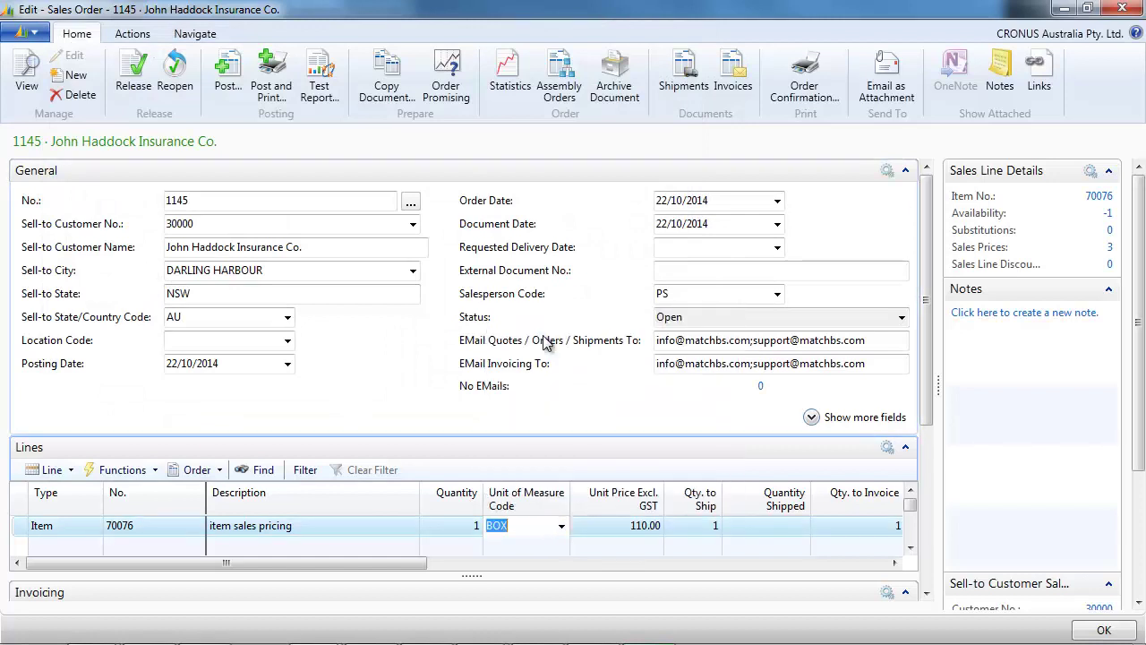
pyautogui.press('Tab')
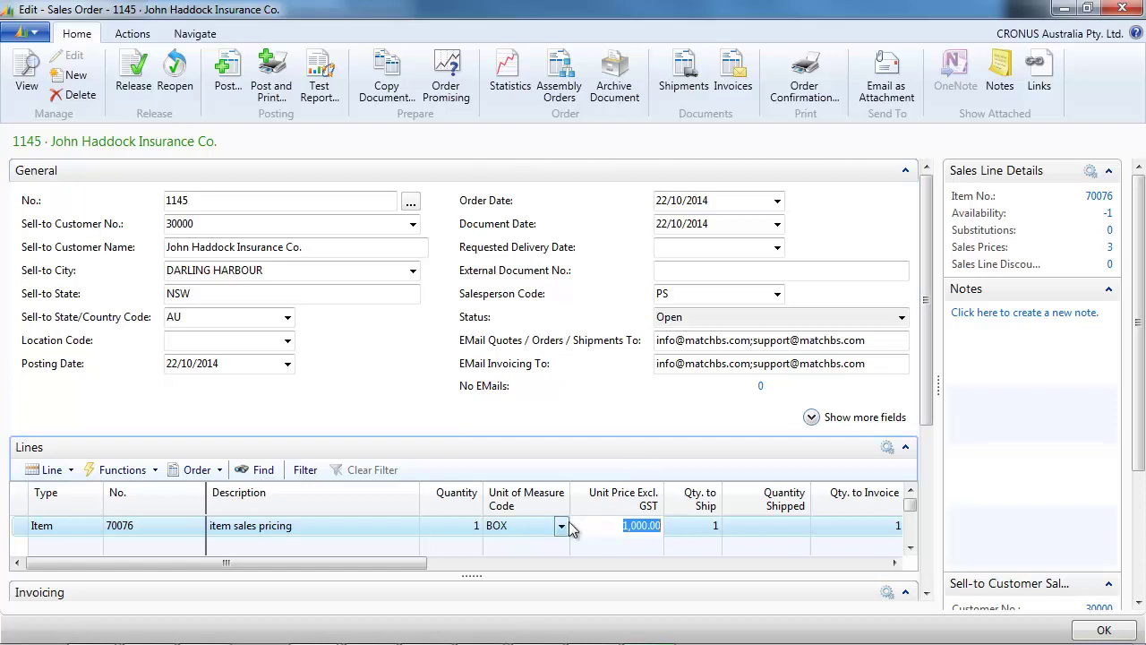
# Step: Set the line quantity to 10 and bring up item 70076's sales price list
pyautogui.click(461, 523)
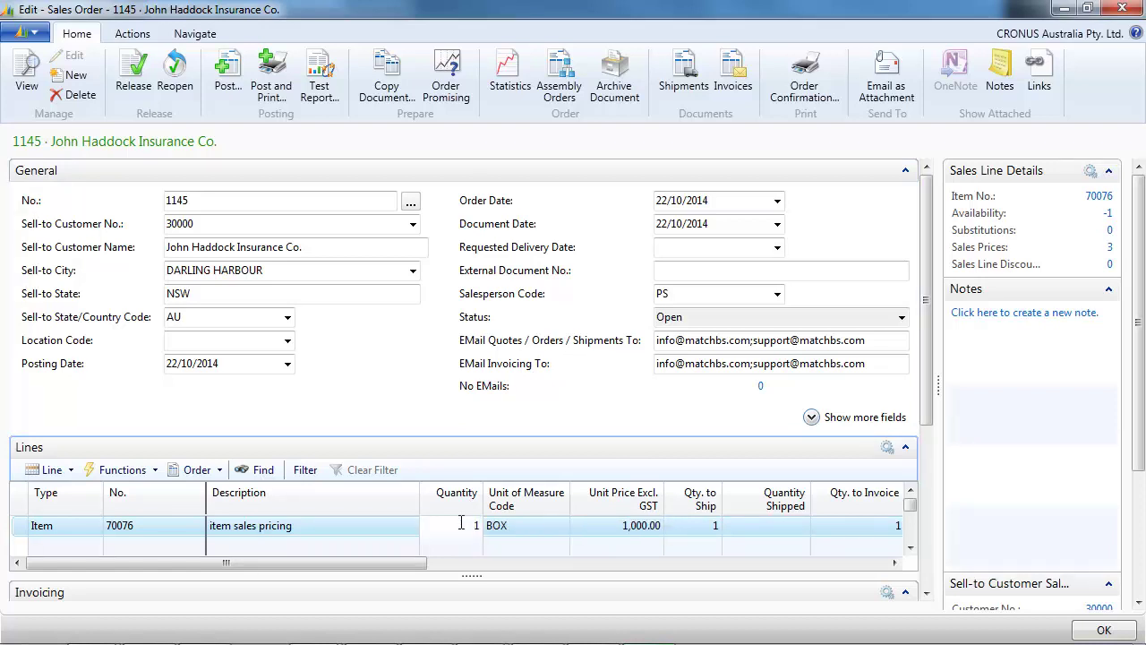
pyautogui.write('0')
pyautogui.press('Tab')
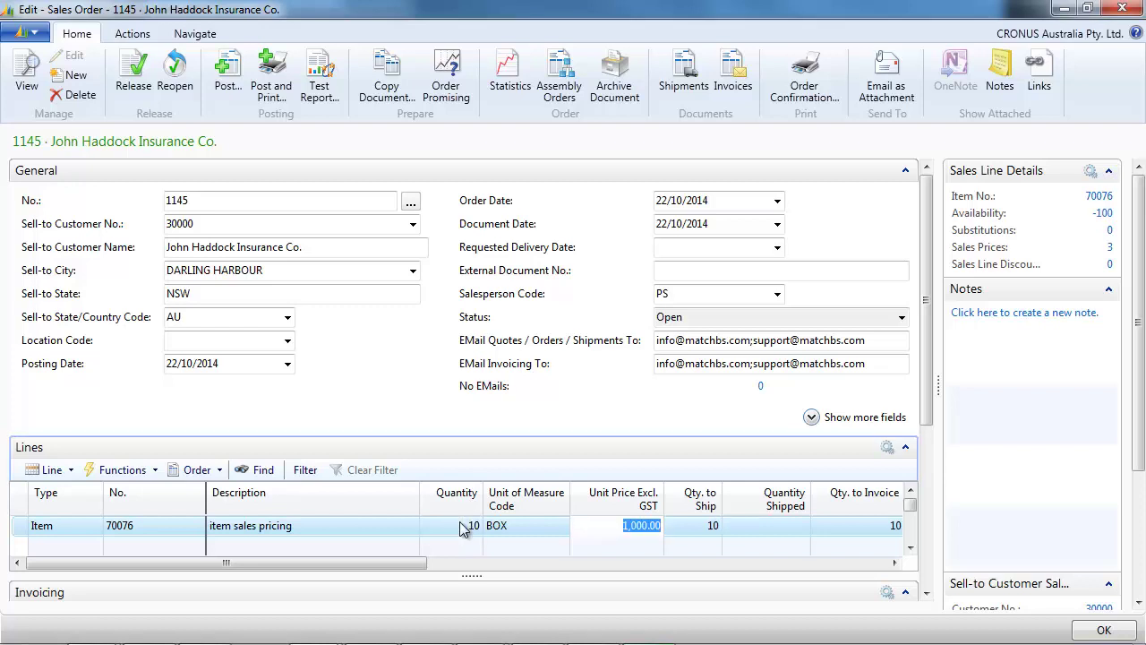
pyautogui.click(1103, 197)
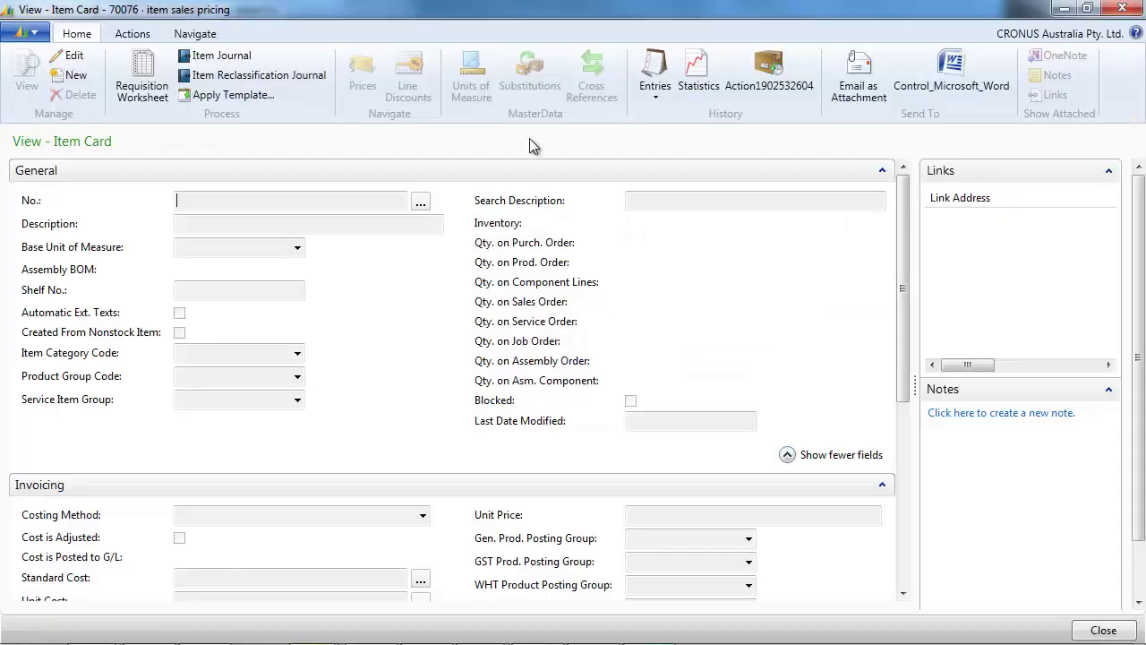
pyautogui.click(363, 85)
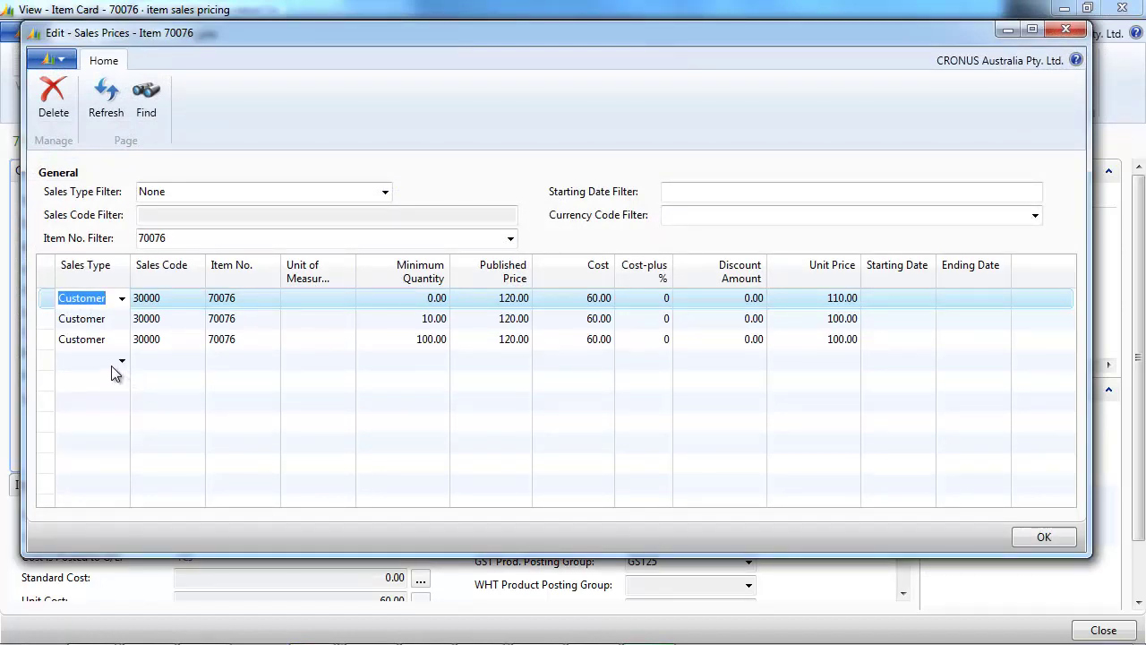
# Step: Add a price line for customer 30000 in PCS at 110
pyautogui.press('Down')
pyautogui.press('Down')
pyautogui.press('Down')
pyautogui.press('Tab')
pyautogui.write('000')
pyautogui.press('Tab')
pyautogui.press('Tab')
pyautogui.press('Tab')
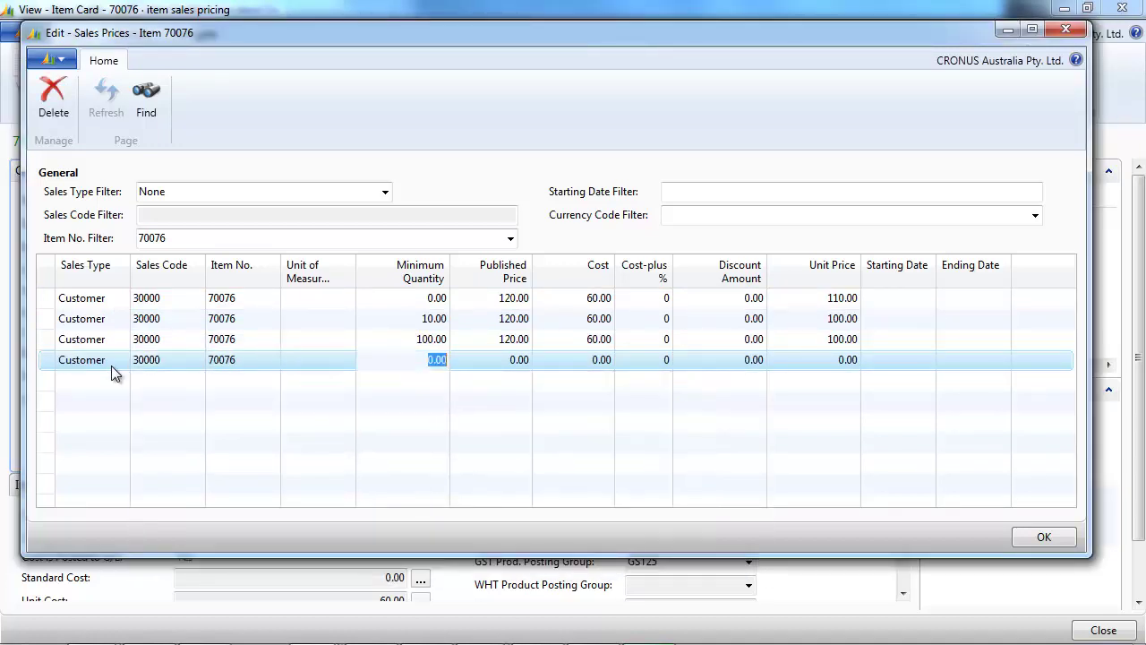
pyautogui.hotkey('shift', 'Tab')
pyautogui.write('PCS')
pyautogui.press('Tab')
pyautogui.press('Tab')
pyautogui.press('Tab')
pyautogui.press('Tab')
pyautogui.press('Tab')
pyautogui.write('110')
pyautogui.press('Down')
# Step: Add a PCS price line for customer 30000 at 100 from minimum quantity 10
pyautogui.hotkey('shift', 'Tab')
pyautogui.hotkey('shift', 'Tab')
pyautogui.hotkey('shift', 'Tab')
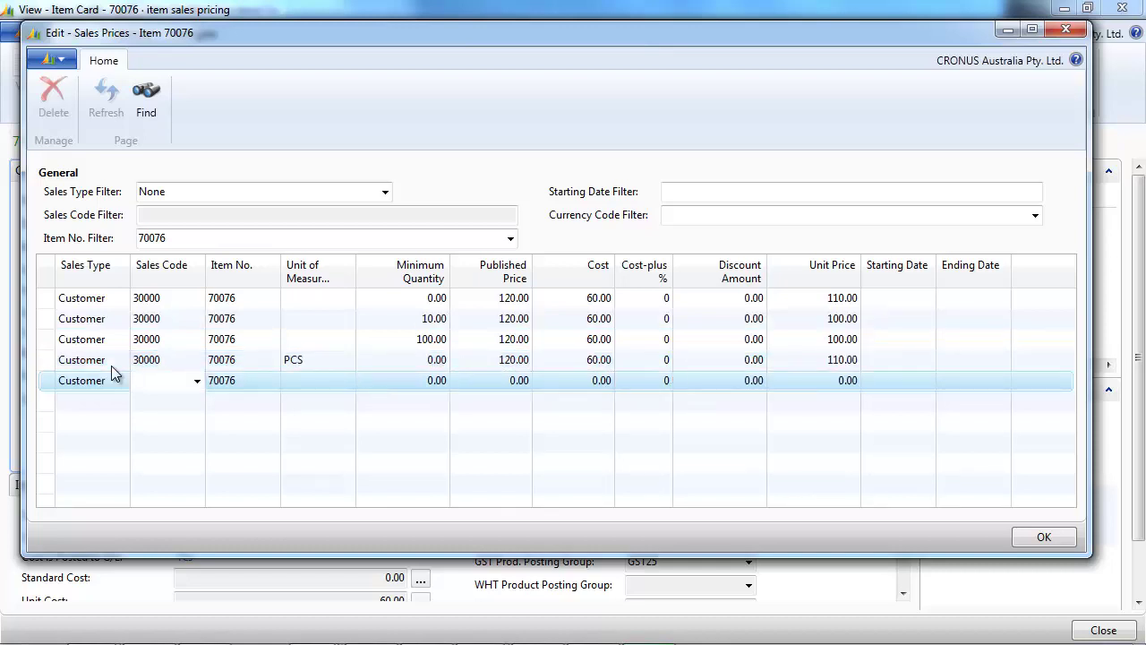
pyautogui.press('F8')
pyautogui.press('Tab')
pyautogui.press('Tab')
pyautogui.press('F8')
pyautogui.press('Tab')
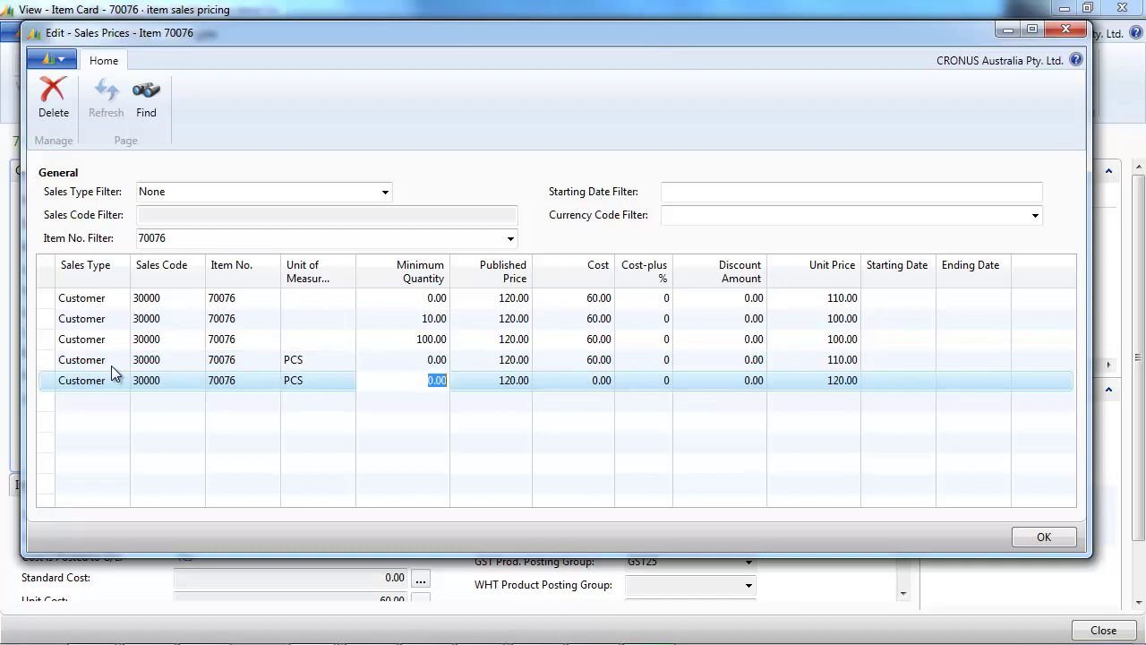
pyautogui.press('Tab')
pyautogui.press('Tab')
pyautogui.press('Tab')
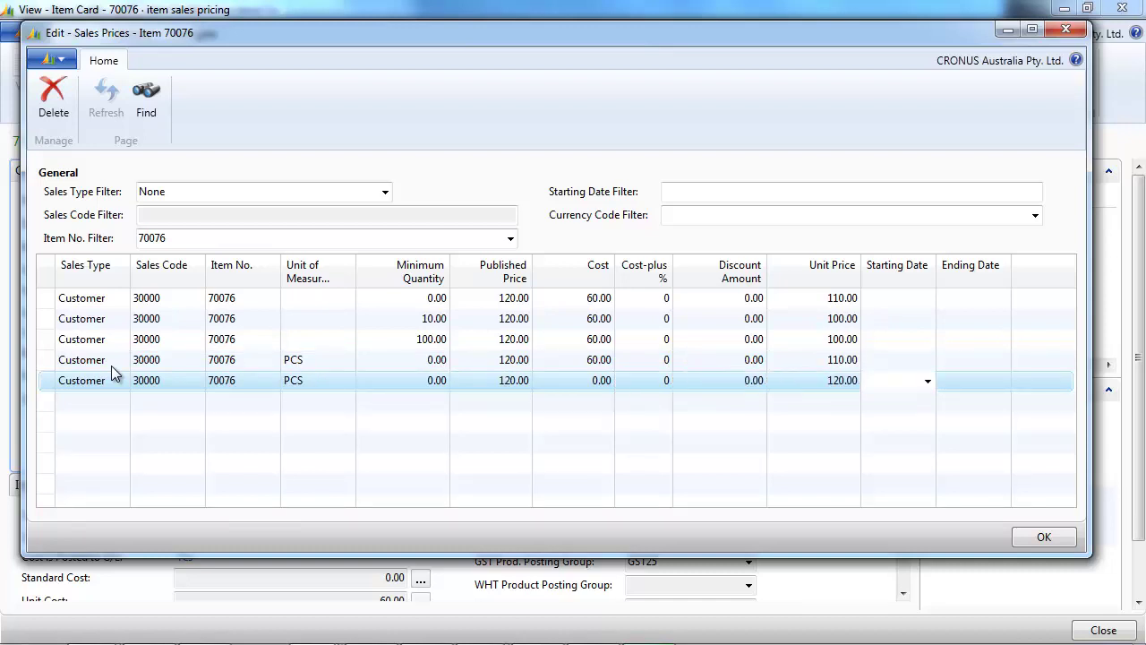
pyautogui.hotkey('shift', 'Tab')
pyautogui.hotkey('shift', 'Tab')
pyautogui.hotkey('shift', 'Tab')
pyautogui.hotkey('shift', 'Tab')
# Step: Add a PCS price line for customer 30000 at 90 from minimum quantity 100
pyautogui.hotkey('shift', 'Tab')
pyautogui.write('10')
pyautogui.press('Tab')
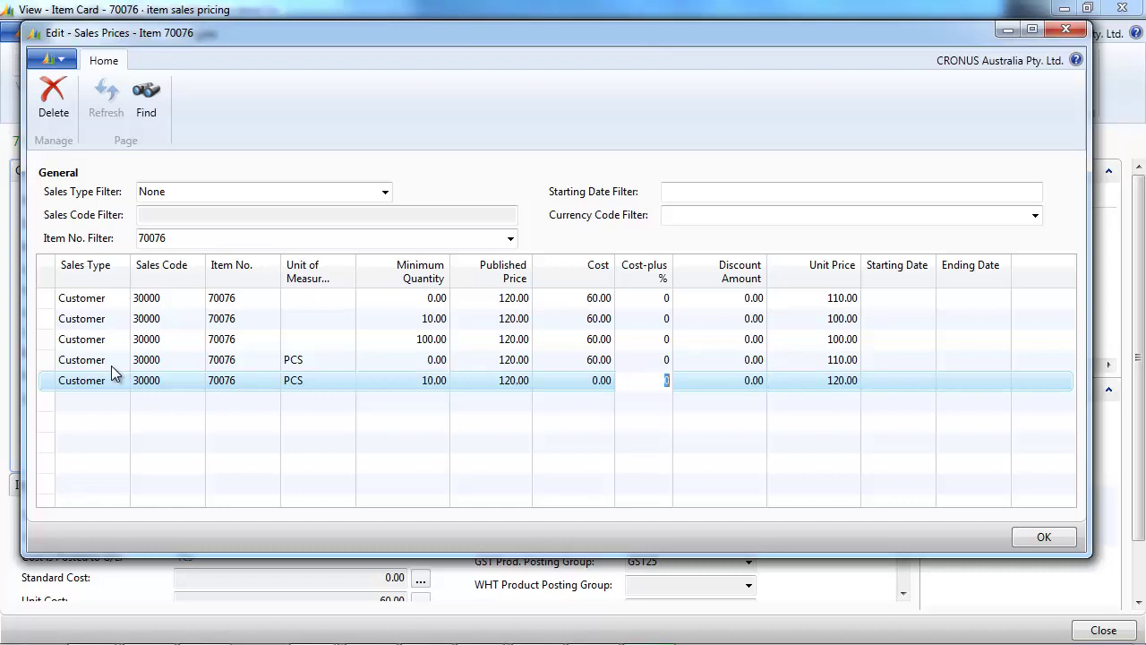
pyautogui.press('Tab')
pyautogui.write('100')
pyautogui.press('Down')
pyautogui.hotkey('shift', 'Tab')
pyautogui.hotkey('shift', 'Tab')
pyautogui.hotkey('shift', 'Tab')
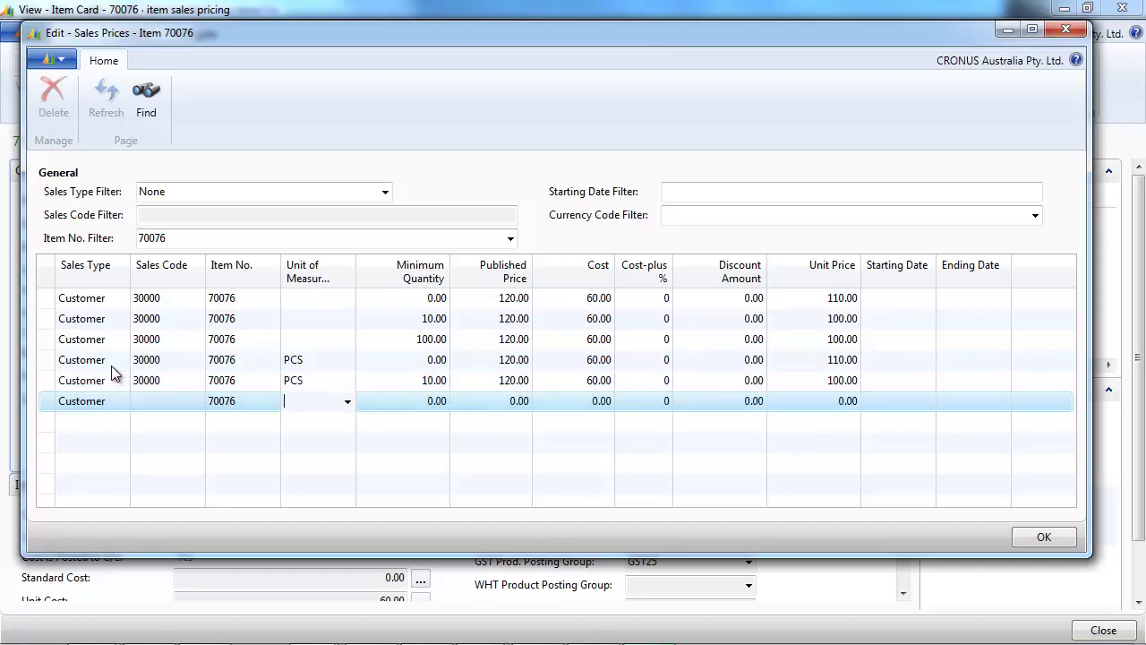
pyautogui.hotkey('shift', 'Tab')
pyautogui.hotkey('shift', 'Tab')
pyautogui.press('F8')
pyautogui.press('Tab')
pyautogui.press('Tab')
pyautogui.press('F8')
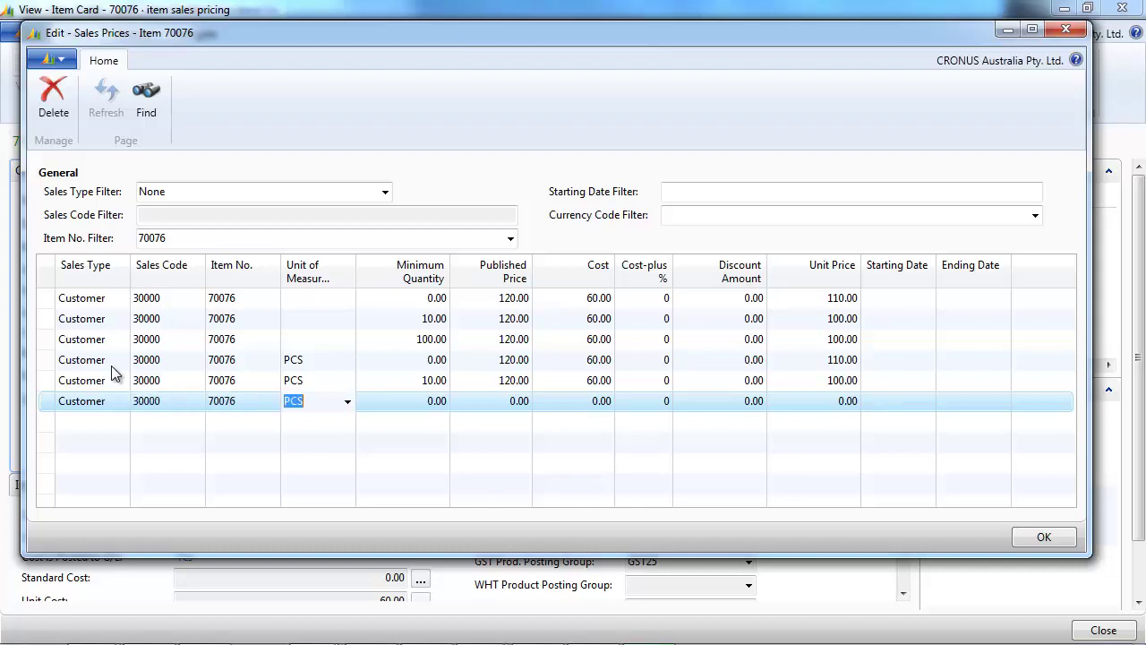
pyautogui.press('Tab')
pyautogui.write('100')
pyautogui.press('Tab')
pyautogui.press('Tab')
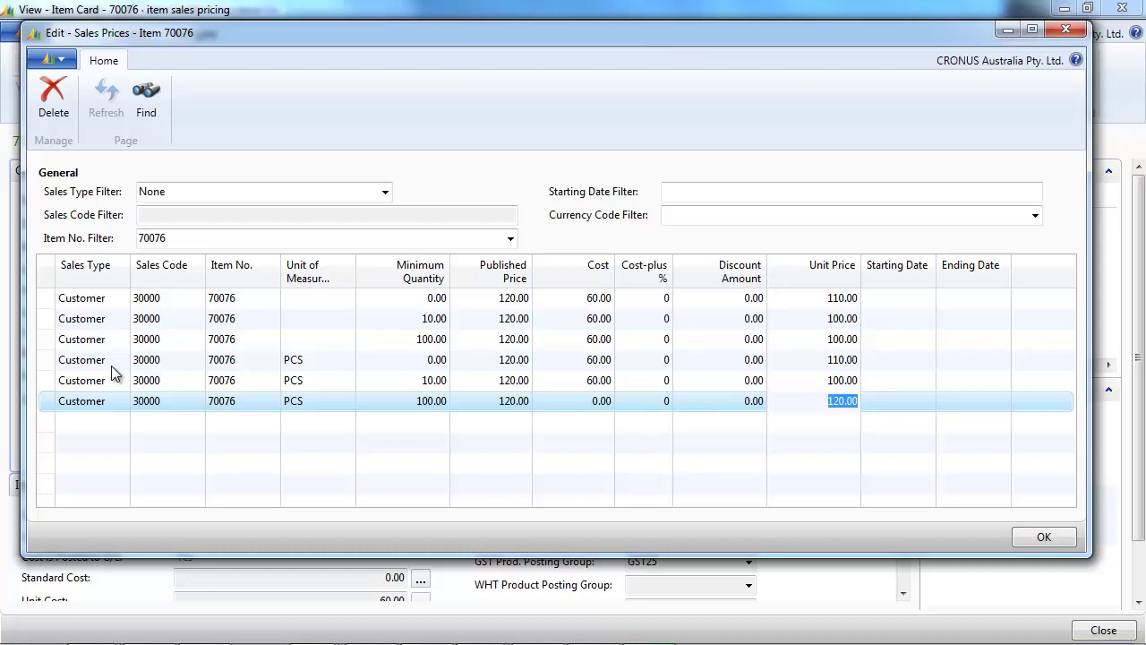
pyautogui.write('90')
pyautogui.press('Up')
pyautogui.press('Up')
pyautogui.press('Up')
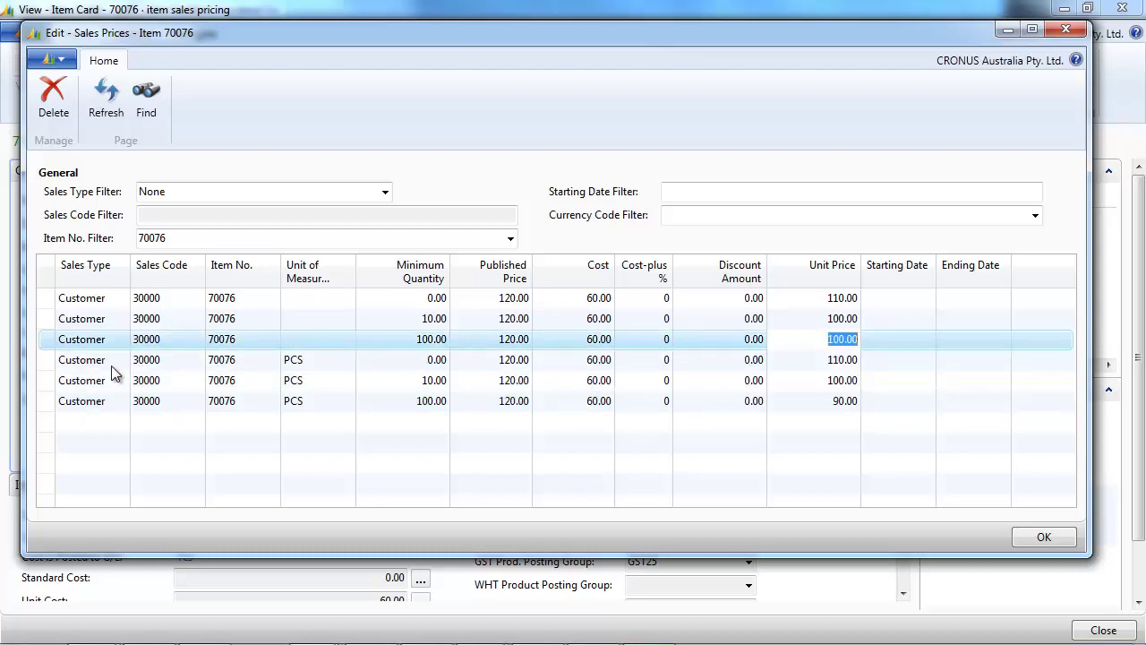
# Step: Delete the three price lines that have no unit of measure
pyautogui.hotkey('shift', 'Up')
pyautogui.hotkey('shift', 'Up')
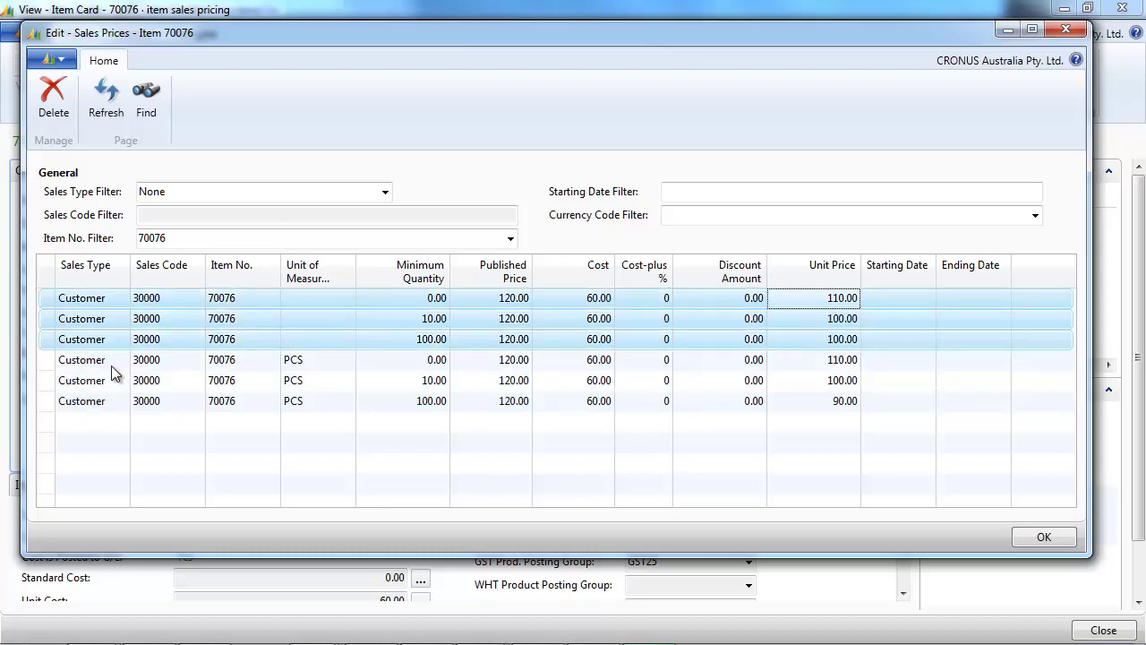
pyautogui.hotkey('ctrl', 'Delete')
pyautogui.press('Return')
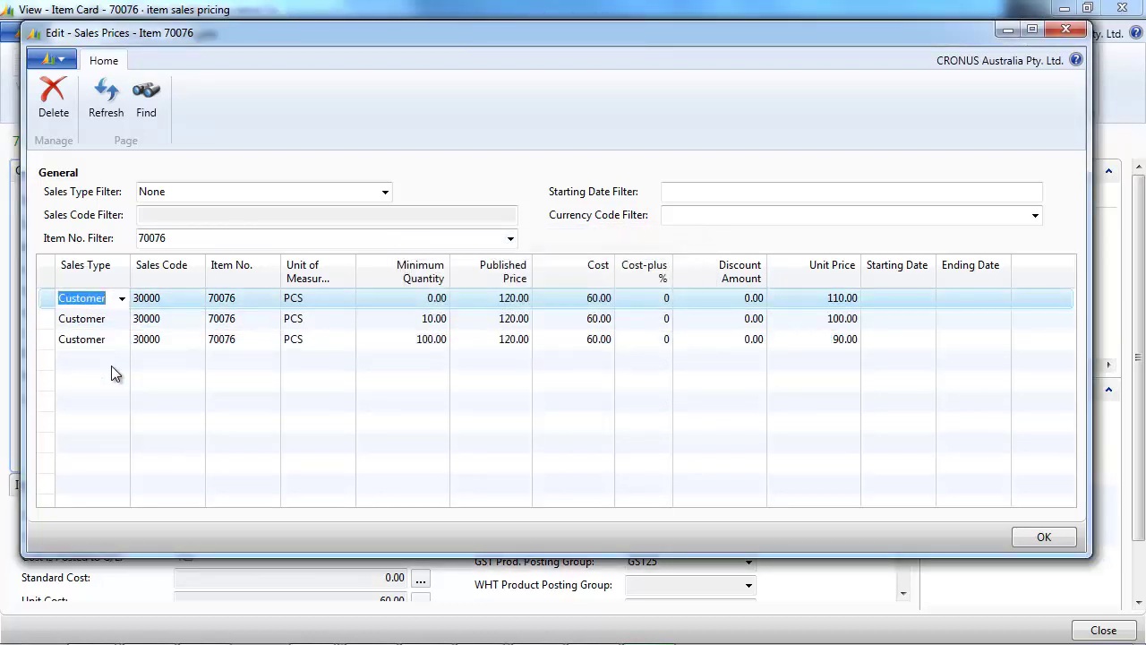
# Step: Return to sales order 1145 and delete its existing item line
pyautogui.press('Down')
pyautogui.press('Down')
pyautogui.press('Down')
pyautogui.press('Up')
pyautogui.press('Up')
pyautogui.press('Up')
pyautogui.press('Escape')
pyautogui.press('Escape')
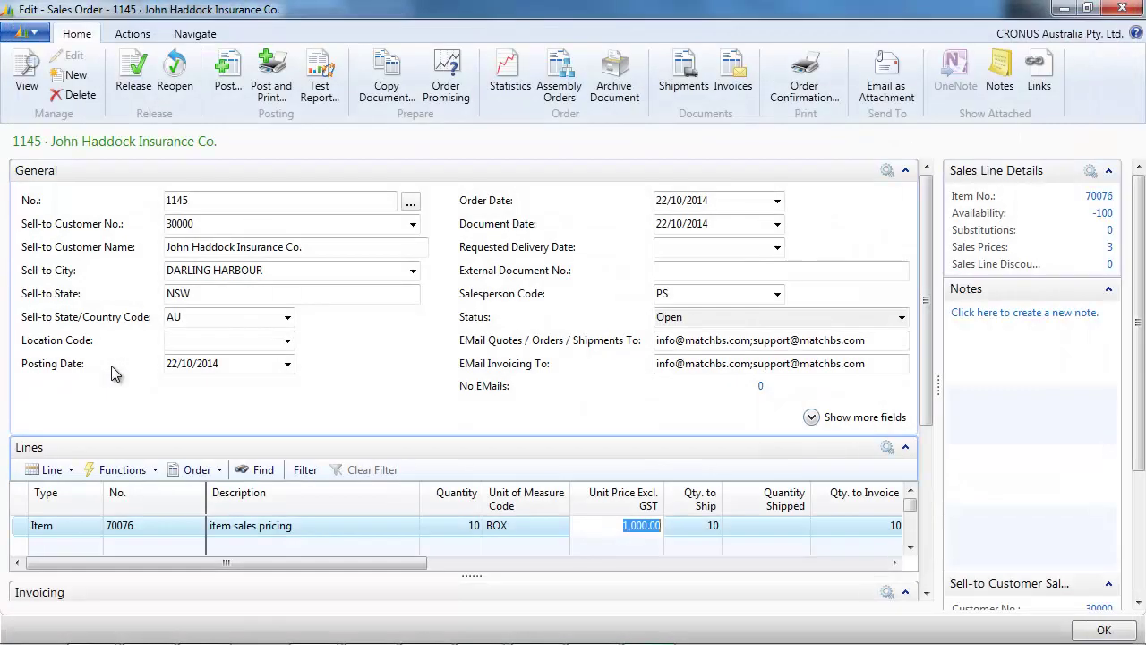
pyautogui.hotkey('ctrl', 'Delete')
pyautogui.press('Return')
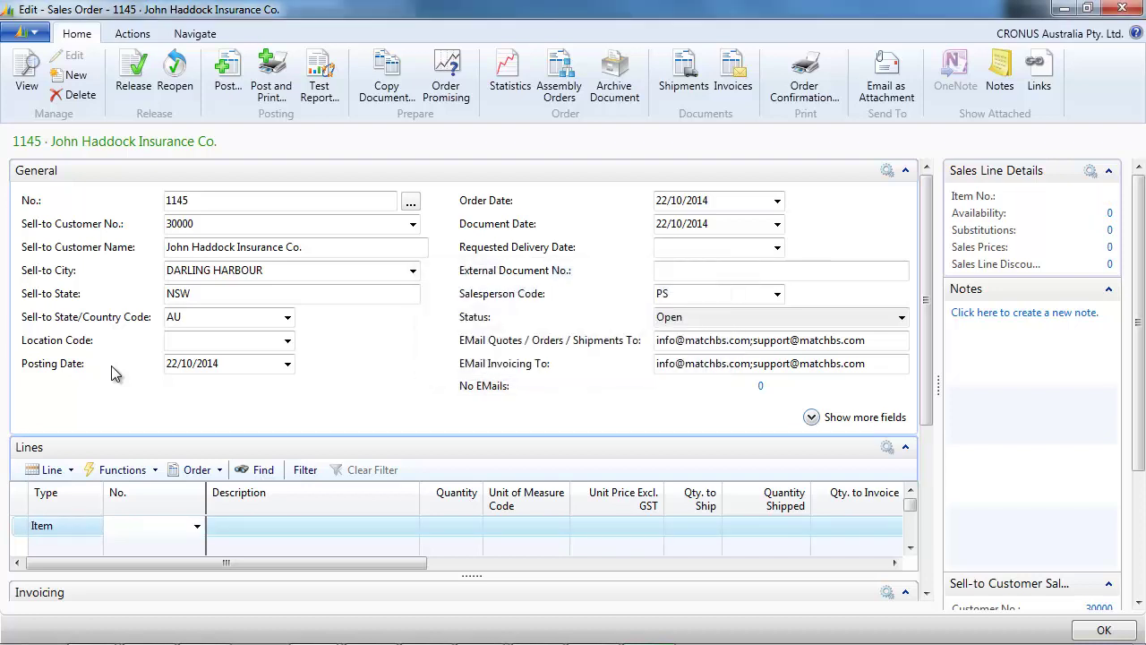
# Step: Re-enter item 70076 on the order with quantity 10
pyautogui.write('70076')
pyautogui.press('Return')
pyautogui.press('Return')
pyautogui.hotkey('shift', 'Tab')
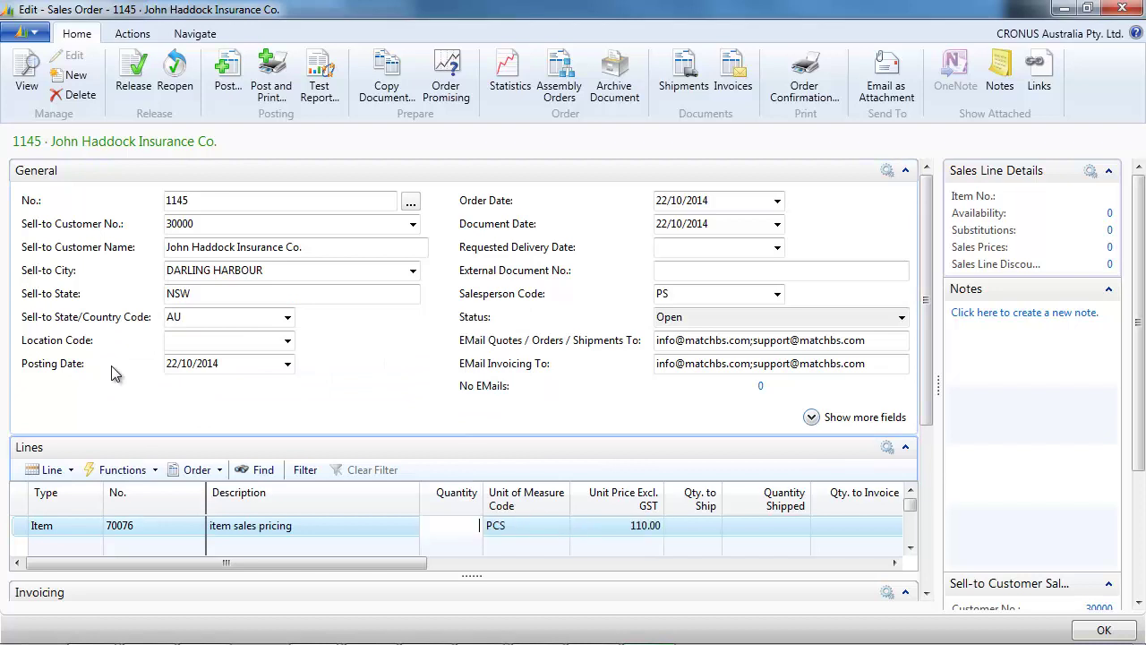
pyautogui.write('1')
pyautogui.press('Return')
pyautogui.hotkey('shift', 'Tab')
pyautogui.hotkey('shift', 'Tab')
pyautogui.write('1')
pyautogui.write('0')
pyautogui.press('Return')
pyautogui.hotkey('shift', 'Tab')
pyautogui.hotkey('shift', 'Tab')
# Step: Change the new line's unit of measure to BOX
pyautogui.click(560, 526)
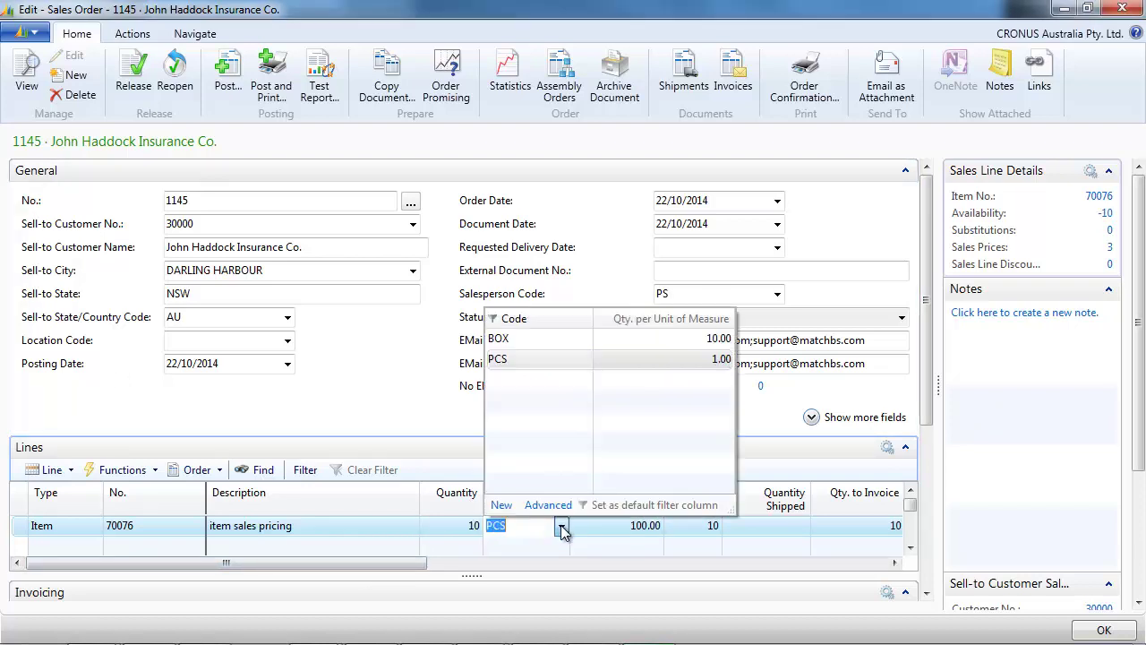
pyautogui.click(532, 336)
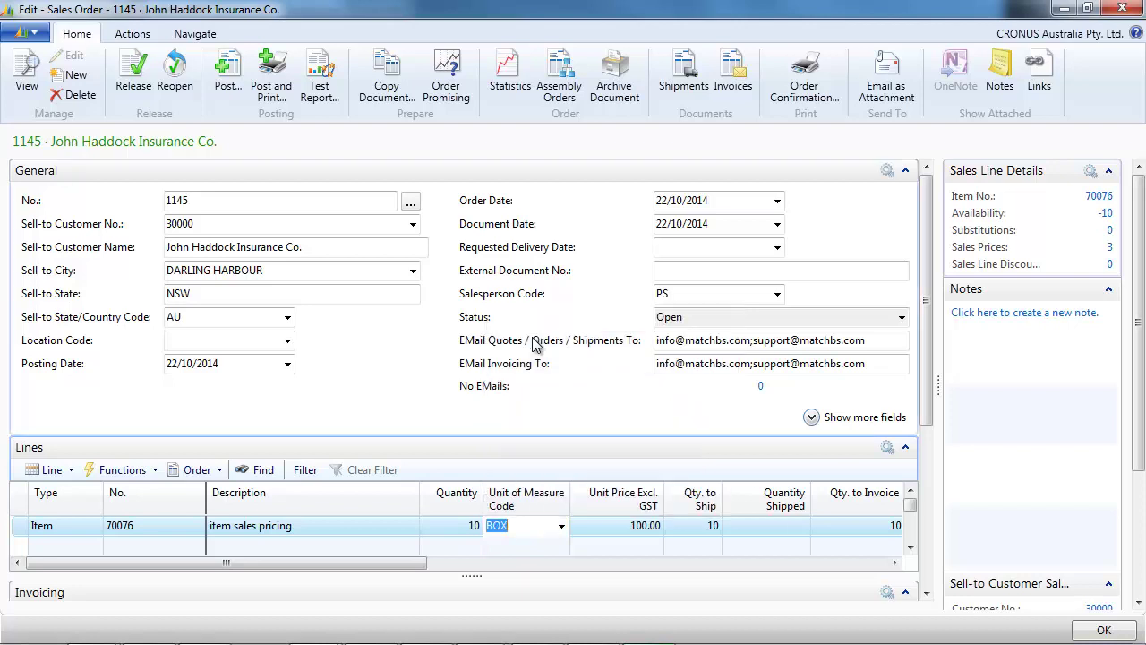
pyautogui.click(636, 524)
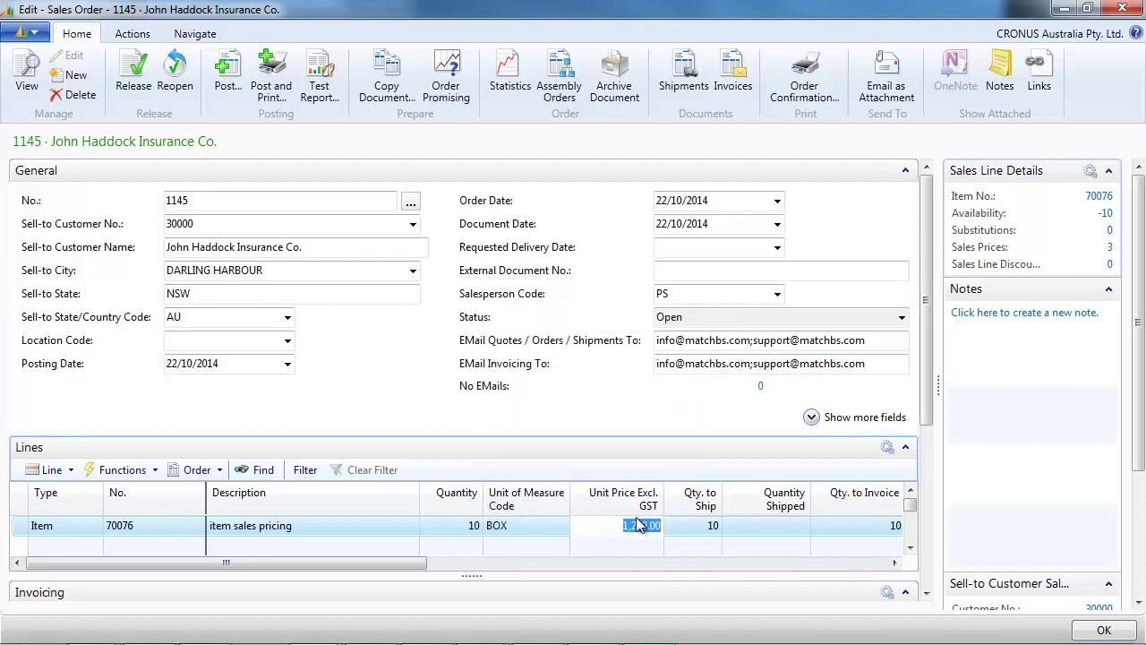
# Step: Add a customer 30000 BOX price of 105 in item 70076's sales prices
pyautogui.click(1099, 197)
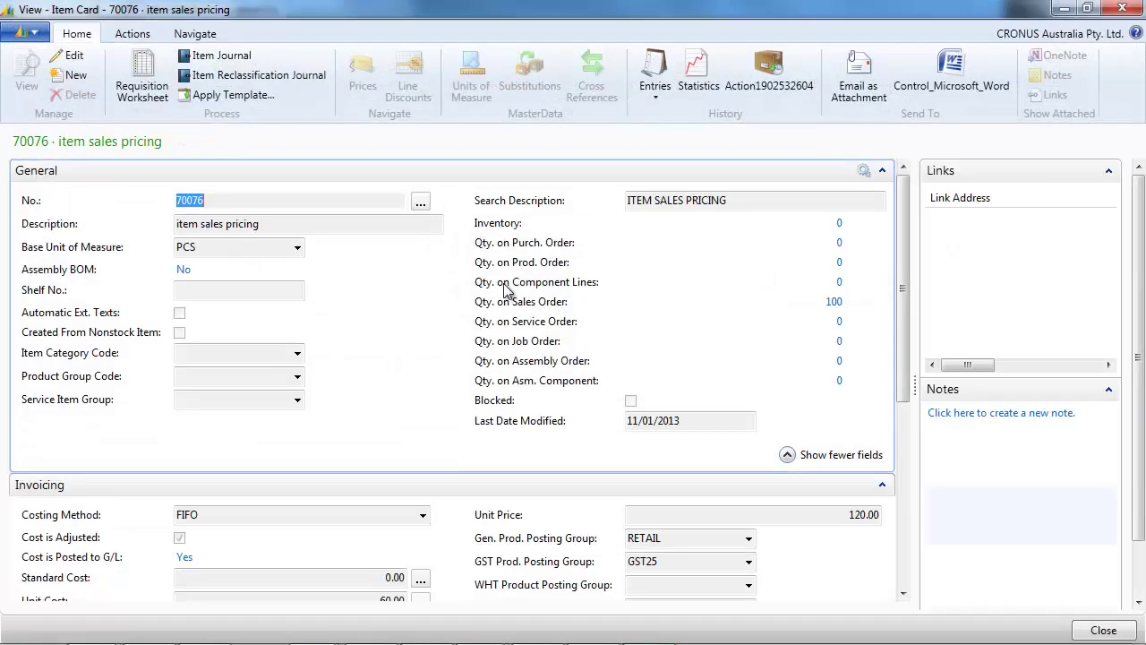
pyautogui.click(363, 73)
pyautogui.click(102, 361)
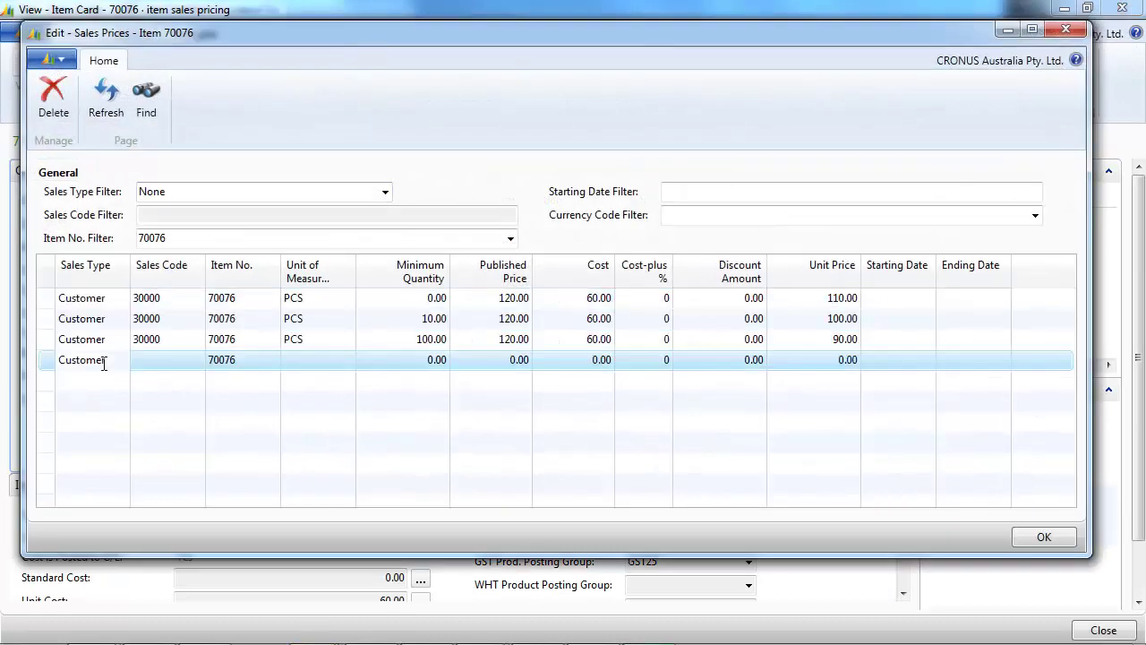
pyautogui.click(163, 360)
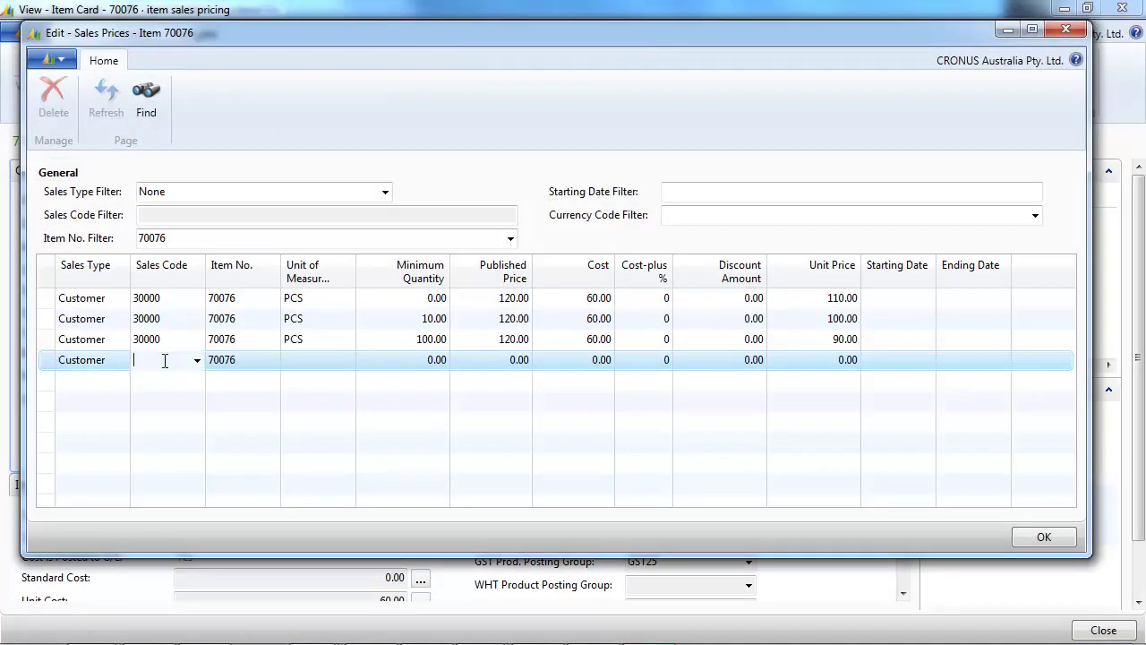
pyautogui.write('30000')
pyautogui.press('Tab')
pyautogui.press('Tab')
pyautogui.write('BOX')
pyautogui.press('Tab')
pyautogui.press('Tab')
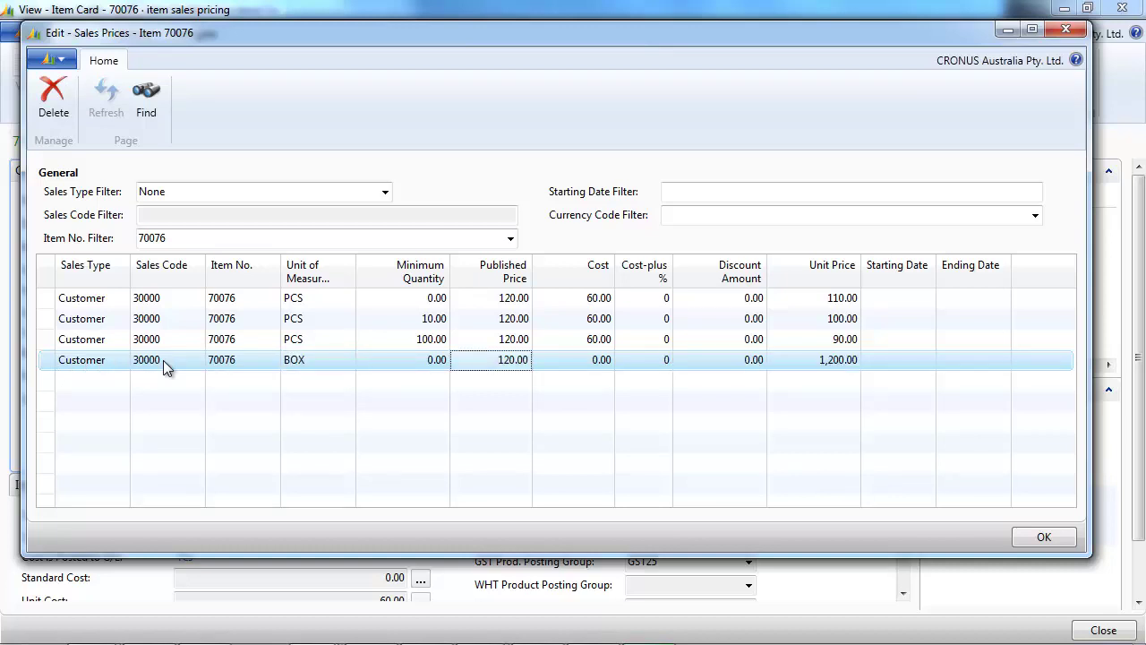
pyautogui.press('Tab')
pyautogui.press('Tab')
pyautogui.press('Tab')
pyautogui.press('Tab')
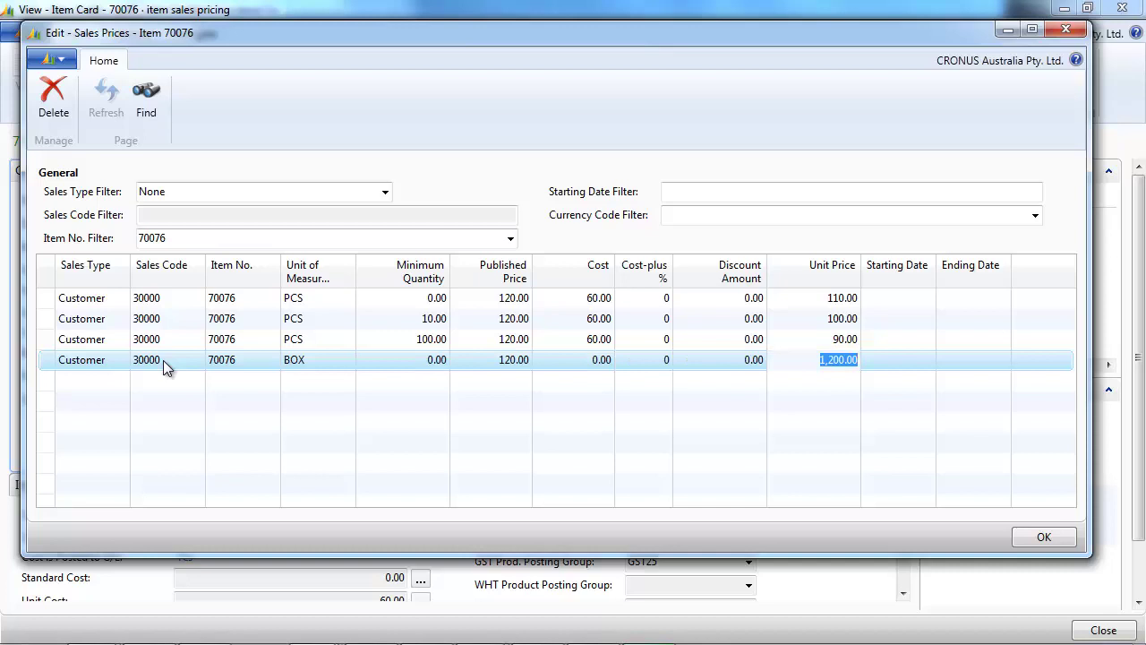
pyautogui.write('105')
pyautogui.press('Down')
# Step: Add a second customer 30000 BOX price of 95 from minimum quantity 10
pyautogui.hotkey('shift', 'Tab')
pyautogui.hotkey('shift', 'Tab')
pyautogui.hotkey('shift', 'Tab')
pyautogui.hotkey('shift', 'Tab')
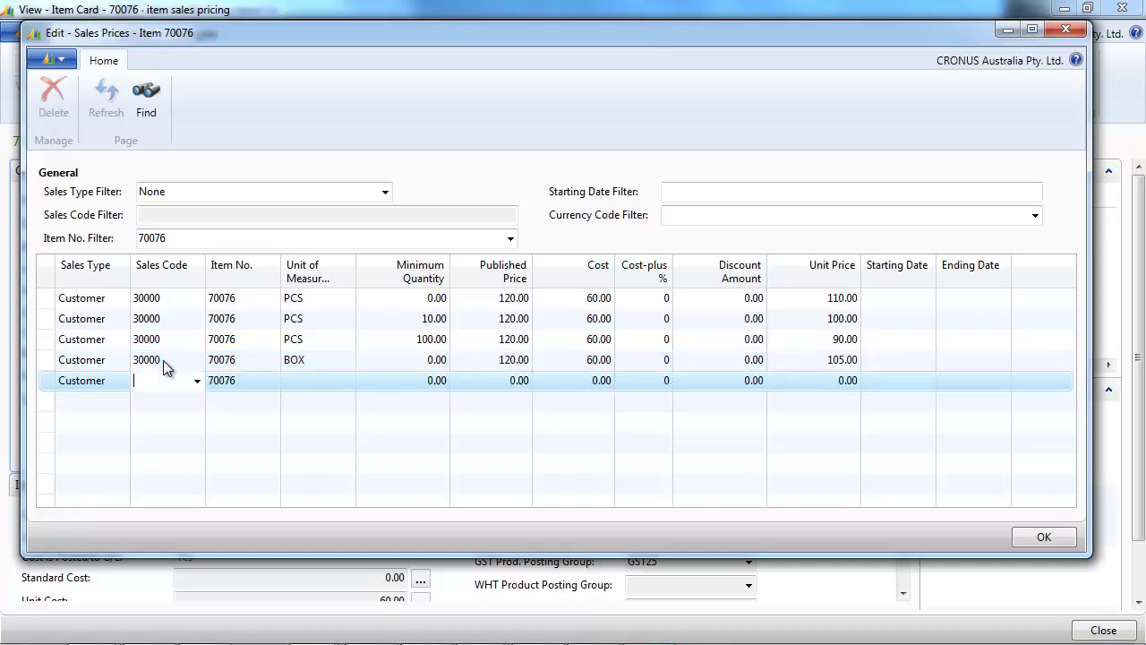
pyautogui.write('30000')
pyautogui.press('Tab')
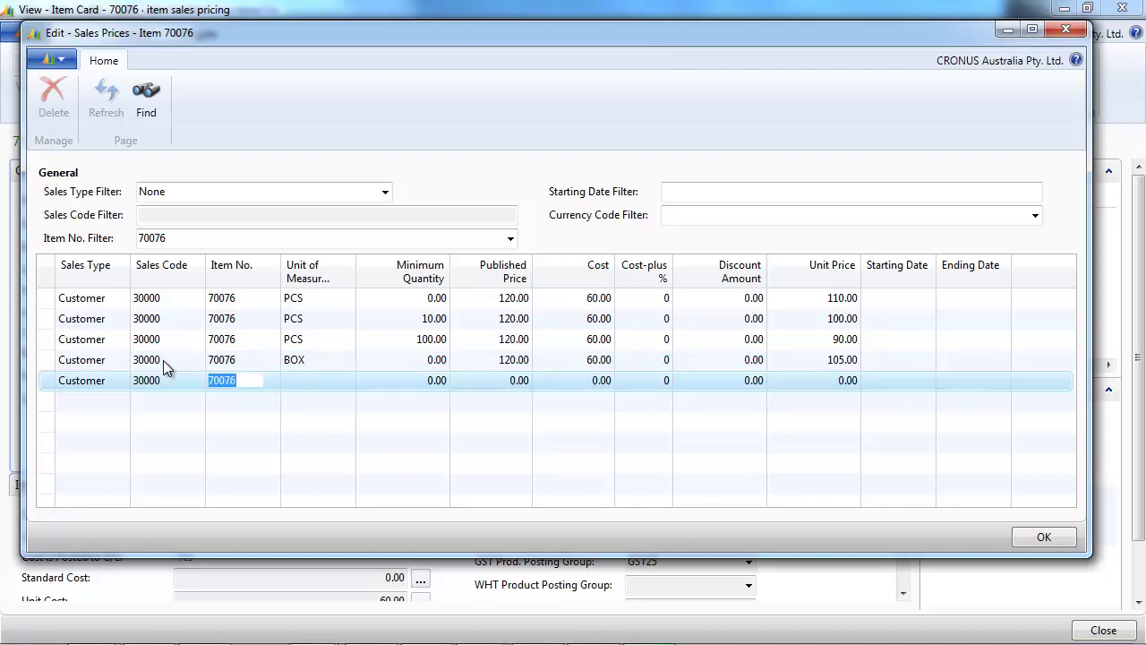
pyautogui.press('Tab')
pyautogui.write('BOX')
pyautogui.press('Tab')
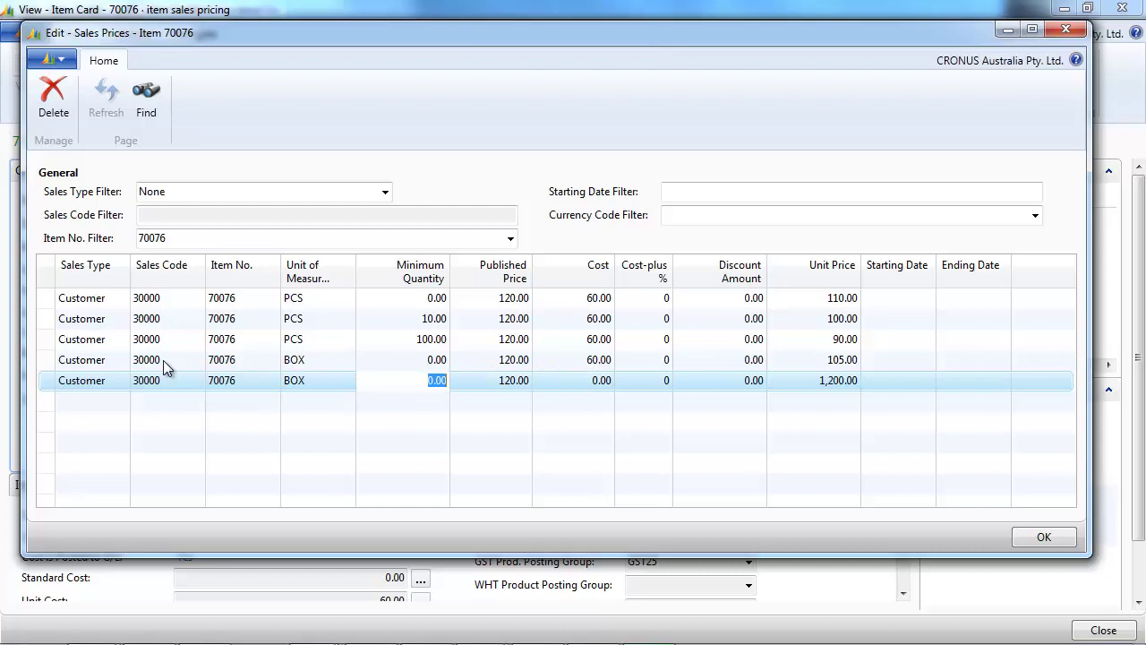
pyautogui.write('10')
pyautogui.press('Tab')
pyautogui.press('Tab')
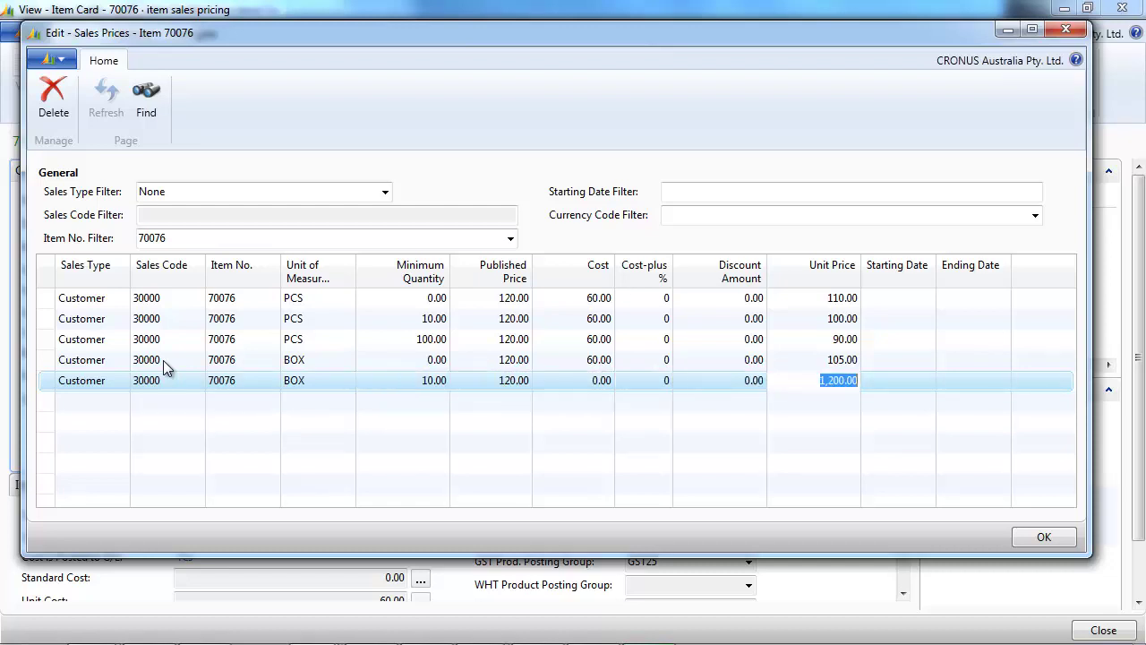
pyautogui.write('95')
pyautogui.press('Up')
pyautogui.press('Up')
pyautogui.press('Up')
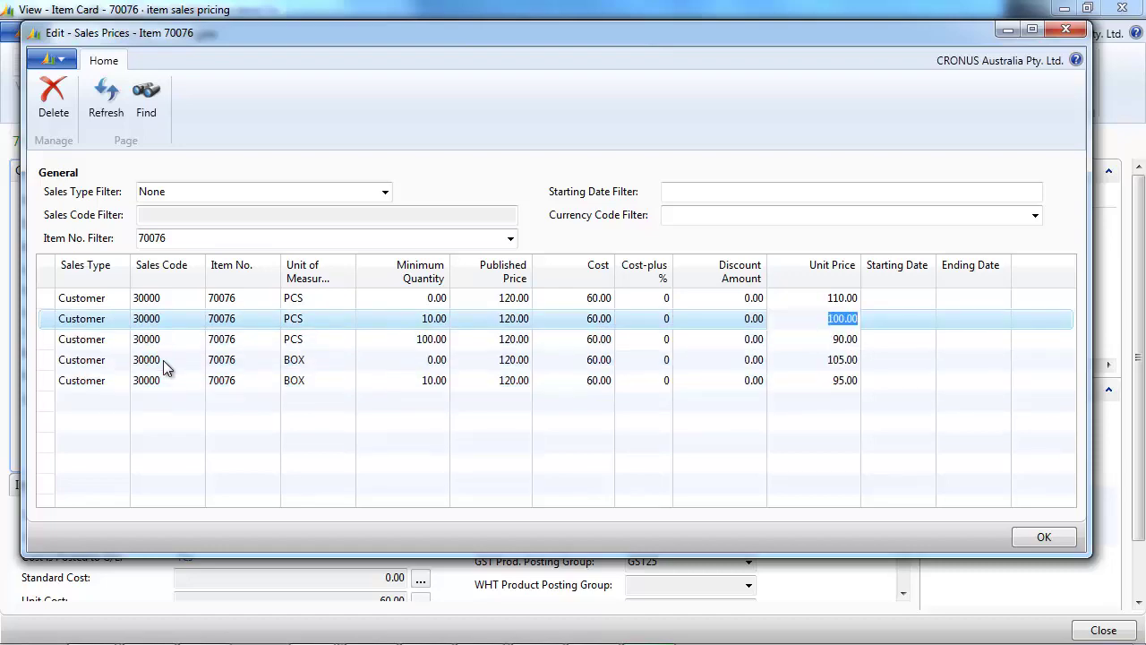
# Step: Re-enter quantity 1 then 10 on the BOX line so it reprices from 105.00 to 95.00
pyautogui.press('Escape')
pyautogui.press('Escape')
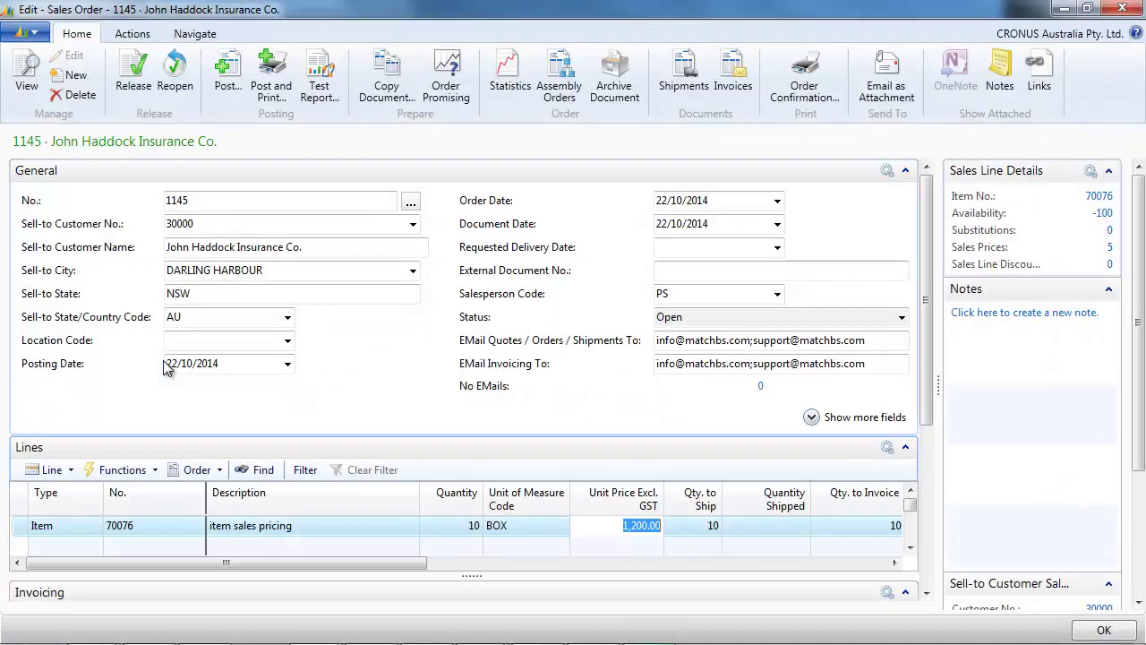
pyautogui.hotkey('shift', 'Tab')
pyautogui.hotkey('shift', 'Tab')
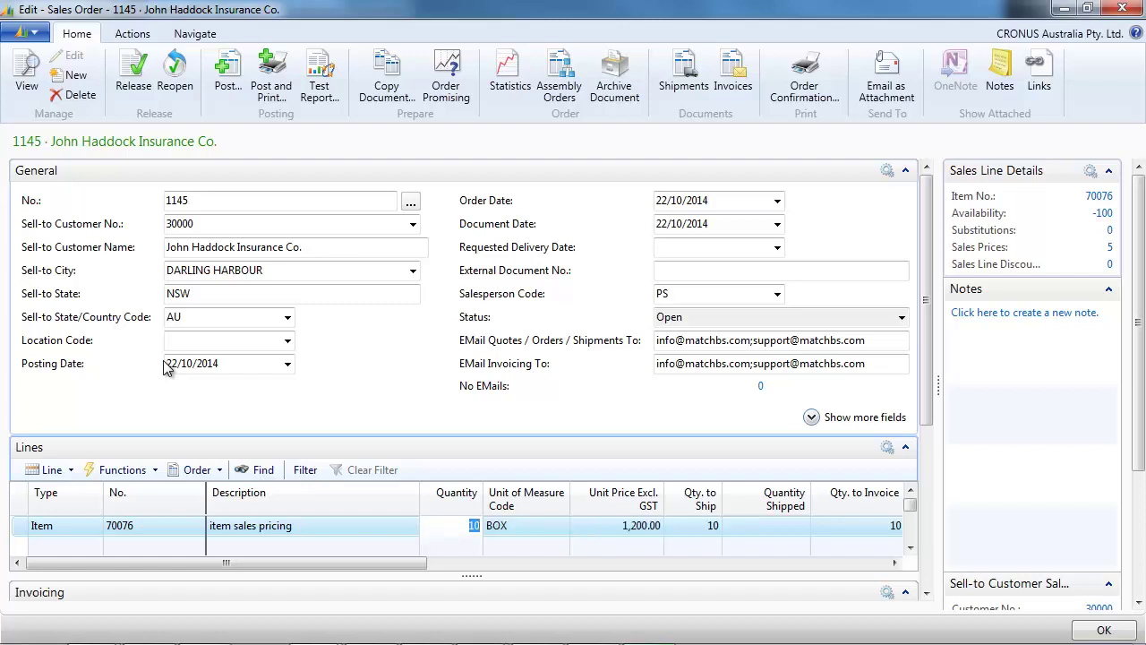
pyautogui.write('1')
pyautogui.press('Tab')
pyautogui.hotkey('shift', 'Tab')
pyautogui.press('Tab')
pyautogui.hotkey('shift', 'Tab')
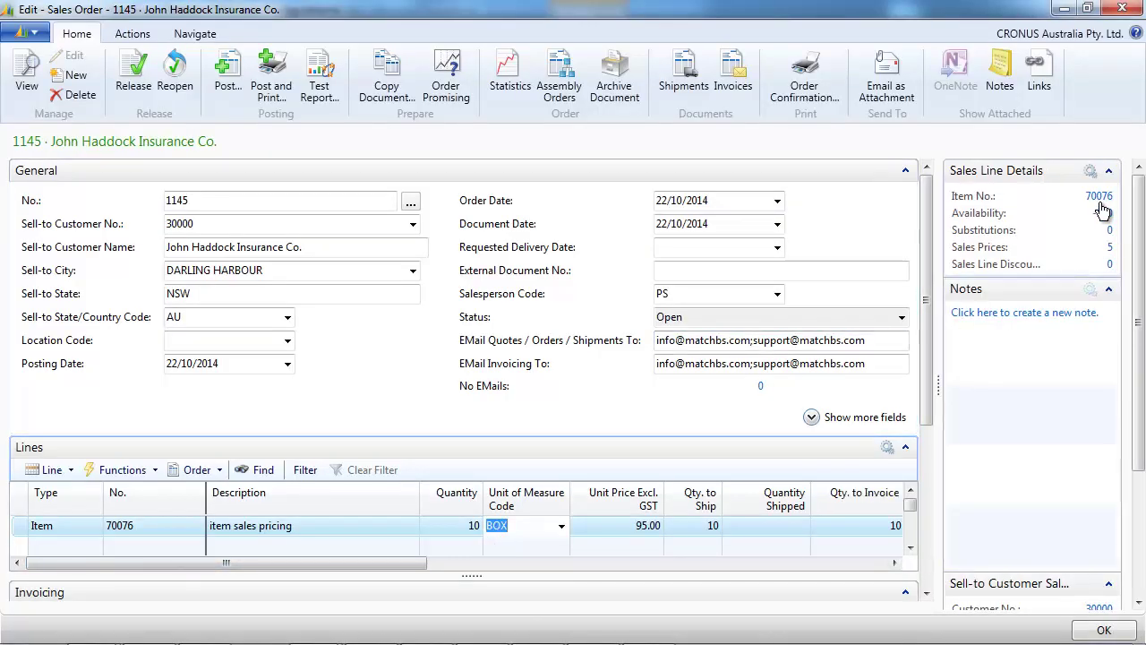
# Step: Delete all five existing sales price lines for item 70076
pyautogui.click(1099, 197)
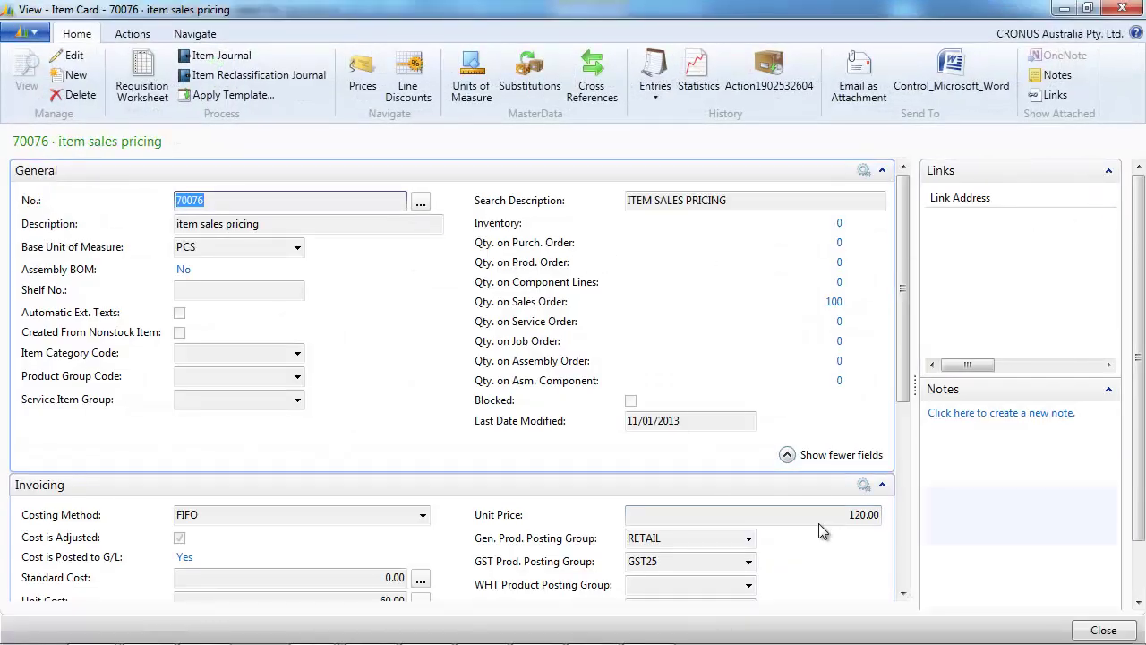
pyautogui.click(362, 72)
pyautogui.moveTo(43, 295); pyautogui.dragTo(45, 383)
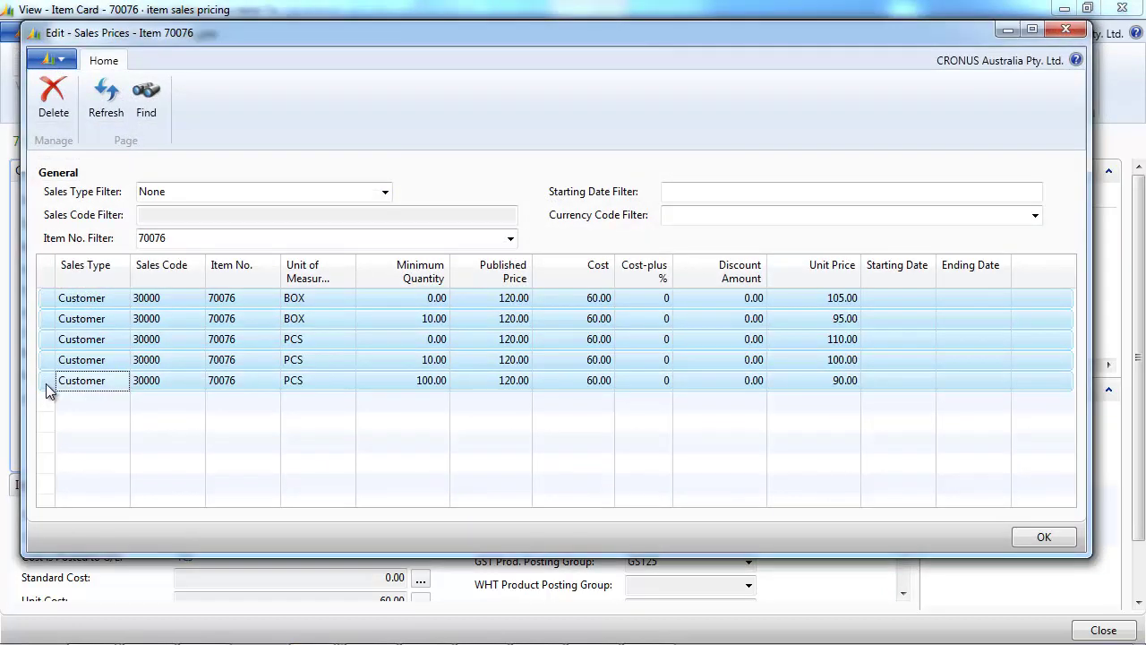
pyautogui.hotkey('ctrl', 'Delete')
pyautogui.press('Return')
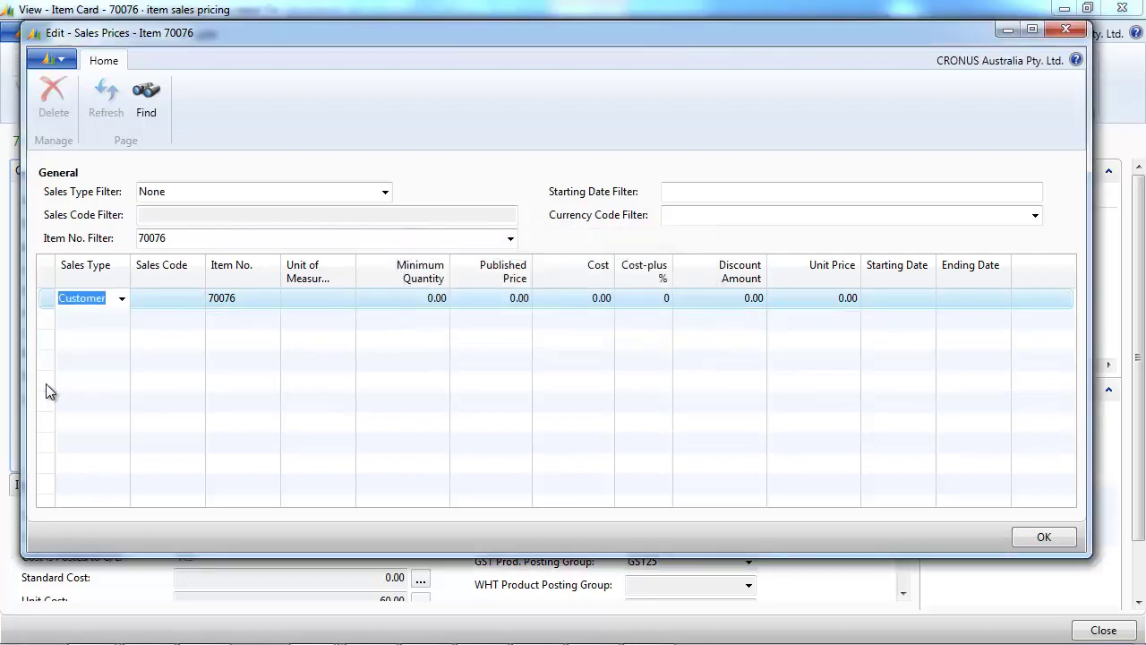
# Step: Add an All Customers price of 120 and close the price list
pyautogui.click(122, 299)
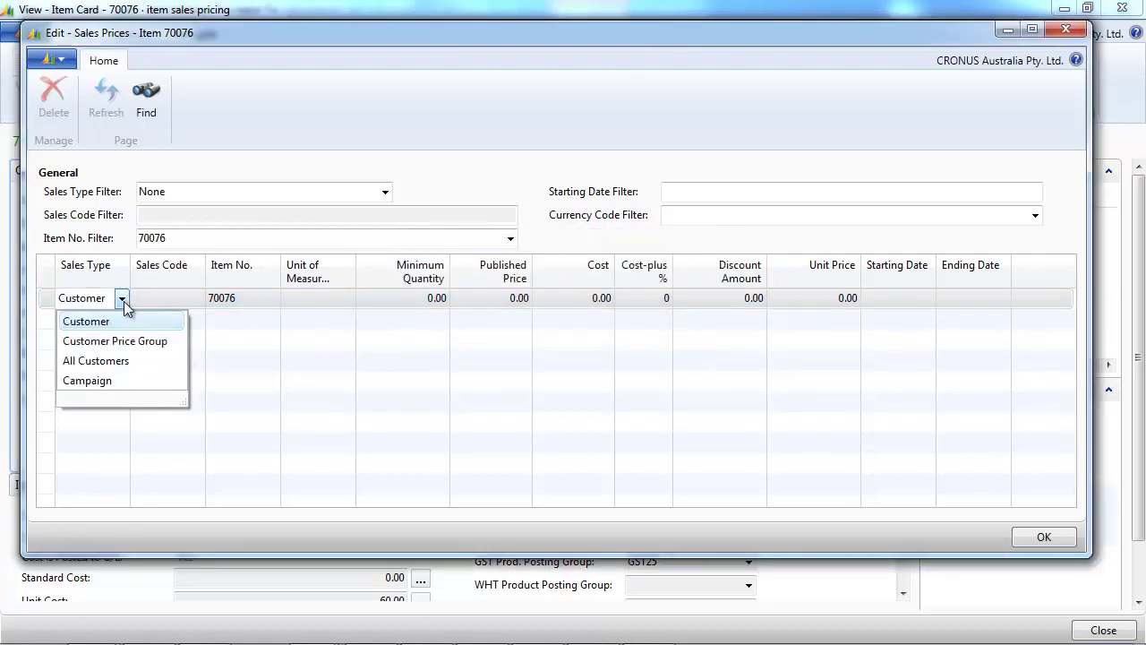
pyautogui.click(107, 362)
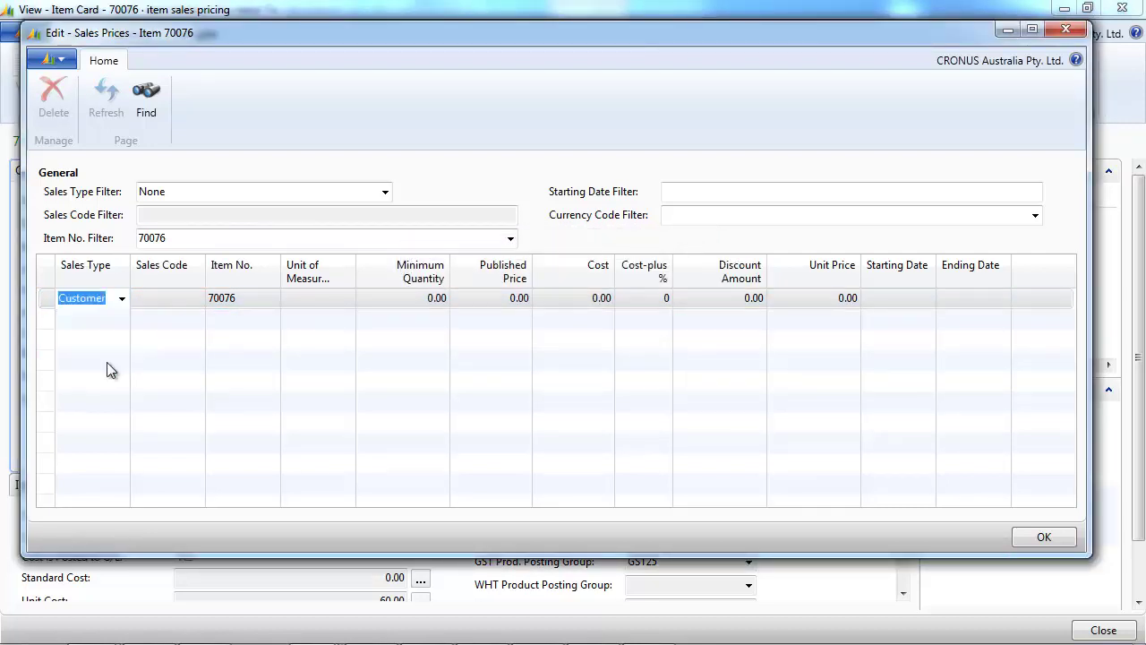
pyautogui.press('Tab')
pyautogui.press('Tab')
pyautogui.press('Tab')
pyautogui.press('Tab')
pyautogui.press('Tab')
pyautogui.press('Tab')
pyautogui.press('Tab')
pyautogui.press('Tab')
pyautogui.press('Tab')
pyautogui.write('120')
pyautogui.press('Tab')
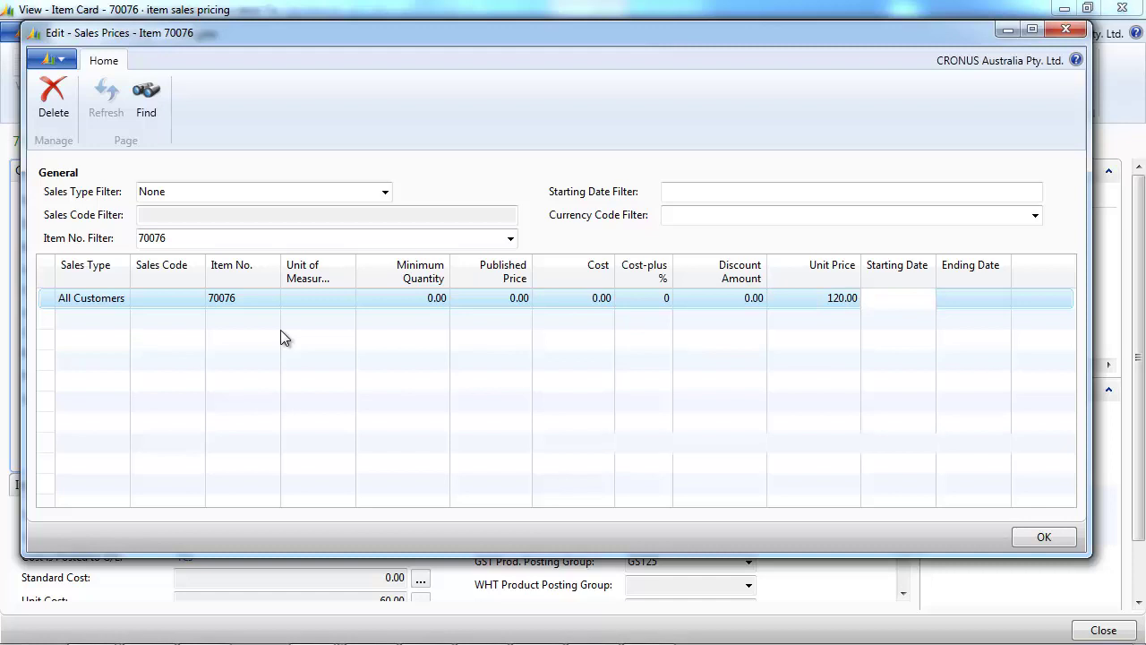
pyautogui.press('Escape')
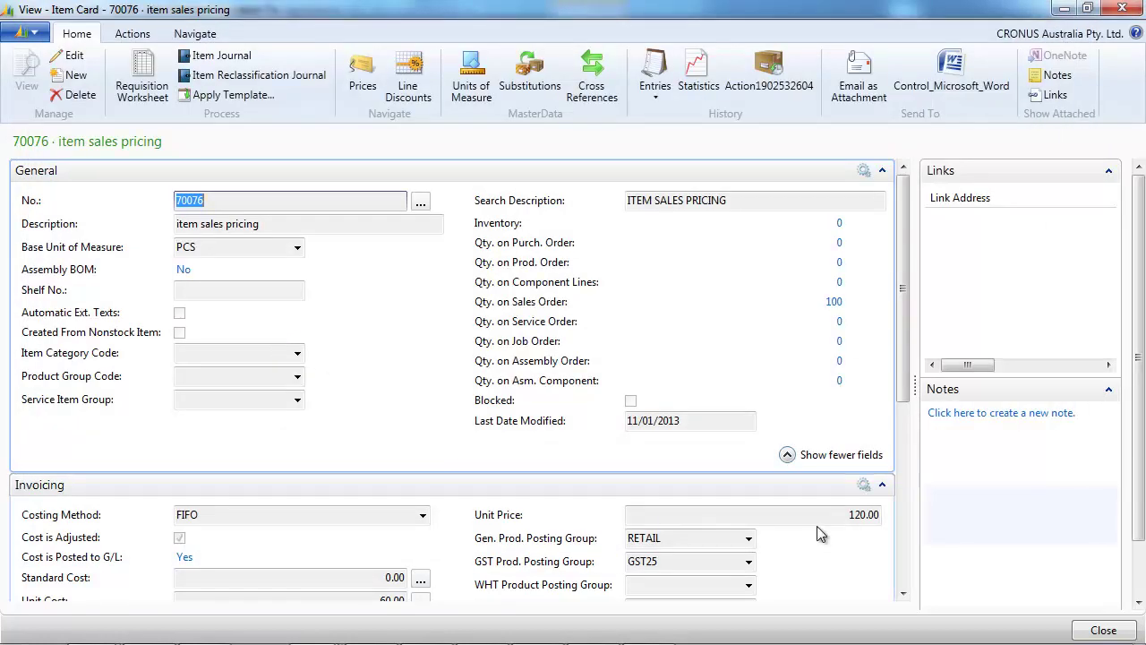
# Step: Add an All Customers price of 110 starting 1/01/2014
pyautogui.click(364, 82)
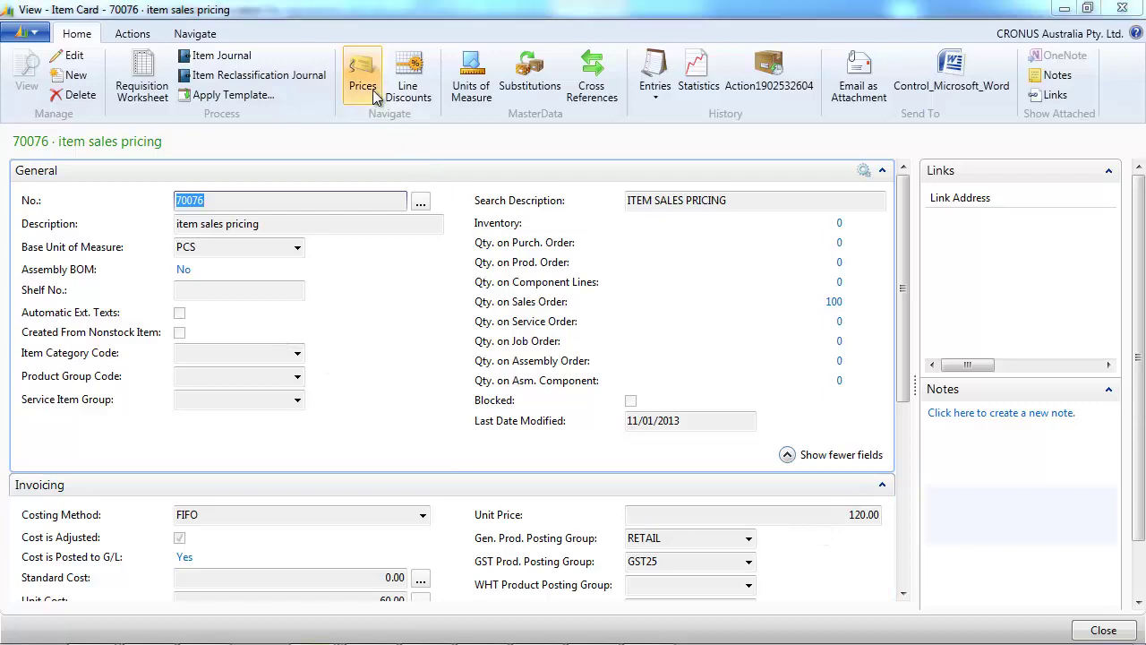
pyautogui.press('Down')
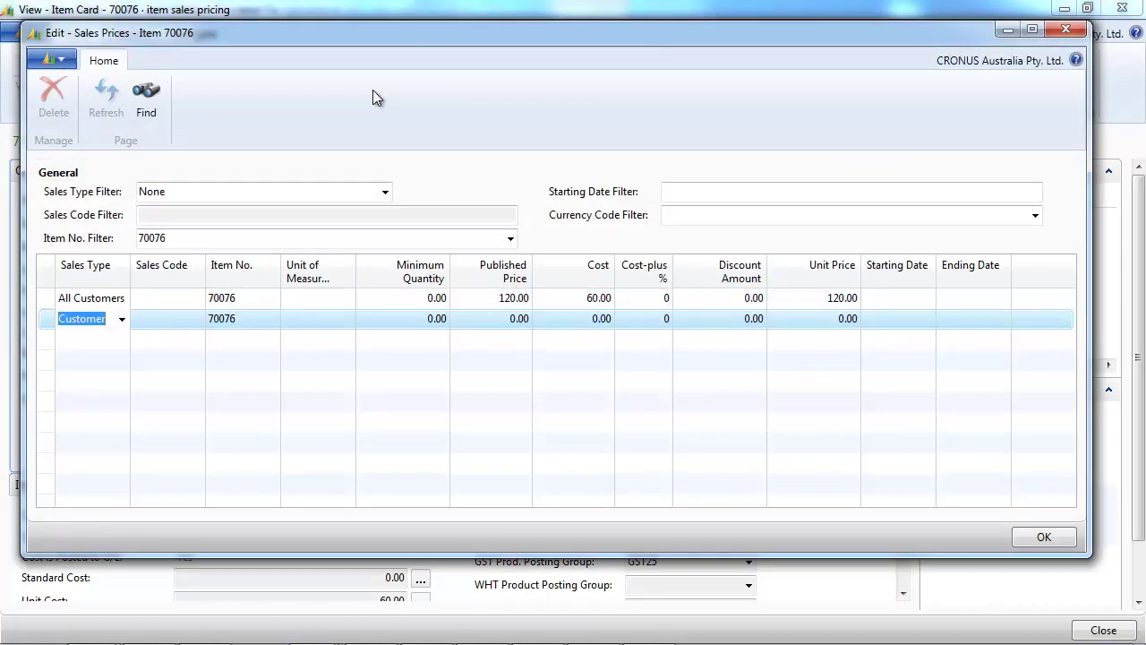
pyautogui.click(122, 319)
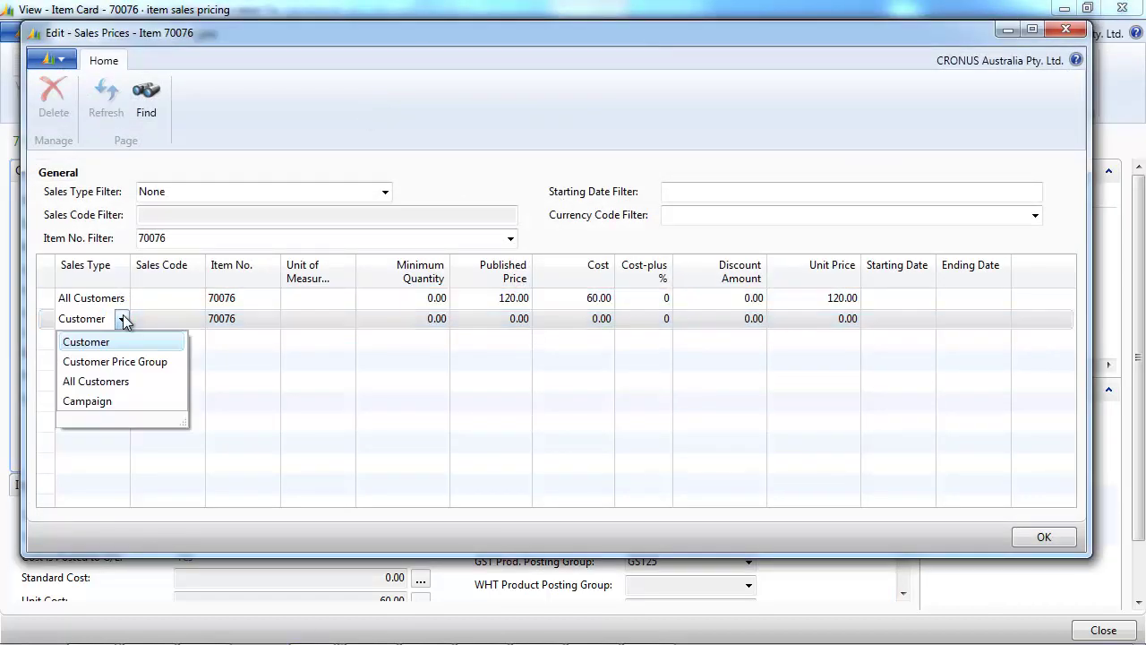
pyautogui.click(98, 380)
pyautogui.press('Tab')
pyautogui.press('Tab')
pyautogui.press('Tab')
pyautogui.press('Tab')
pyautogui.press('Tab')
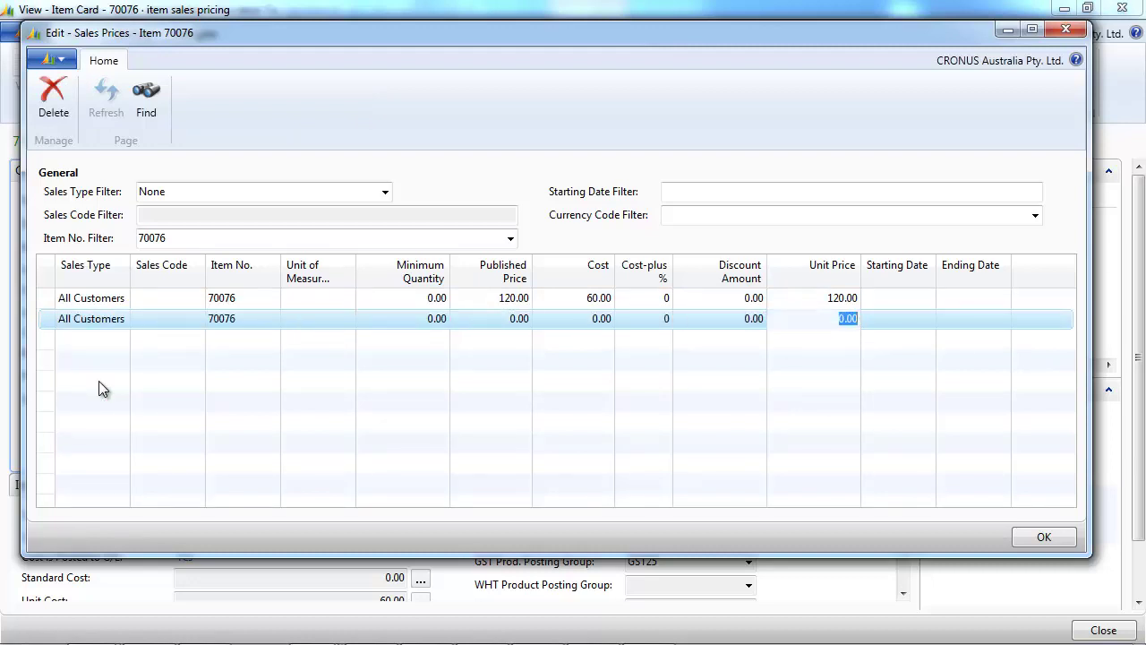
pyautogui.write('110')
pyautogui.press('Tab')
pyautogui.write('010114')
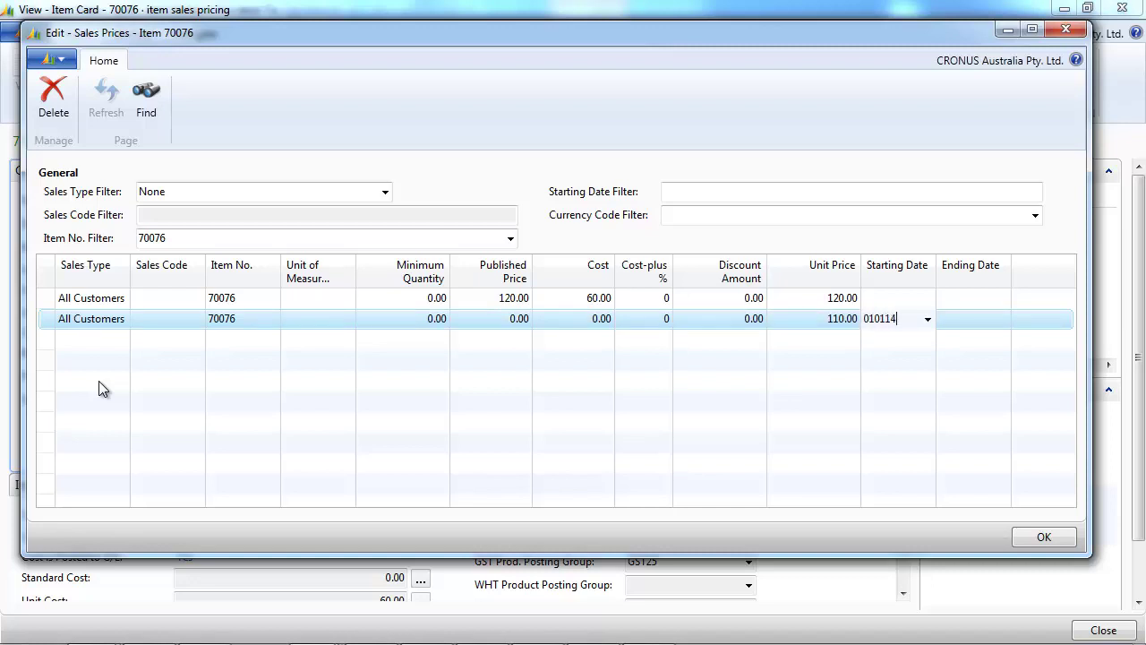
pyautogui.press('Down')
# Step: Add an All Customers price of 115 starting 30/06/2014
pyautogui.hotkey('shift', 'Tab')
pyautogui.hotkey('shift', 'Tab')
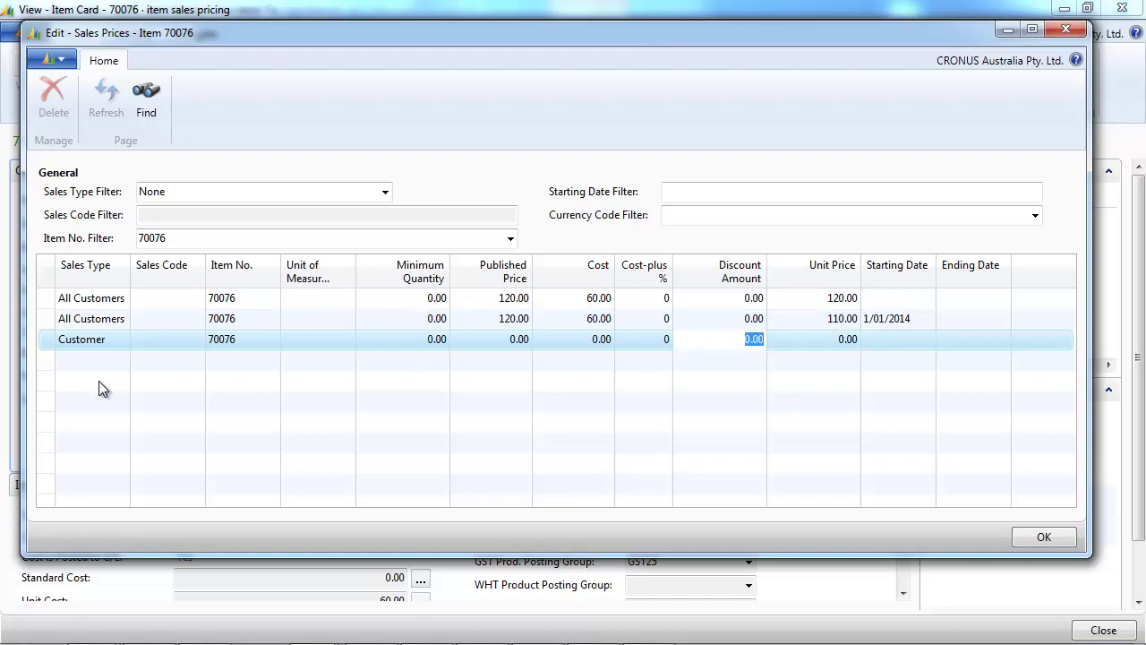
pyautogui.hotkey('shift', 'Tab')
pyautogui.hotkey('shift', 'Tab')
pyautogui.hotkey('shift', 'Tab')
pyautogui.hotkey('shift', 'Tab')
pyautogui.hotkey('shift', 'Tab')
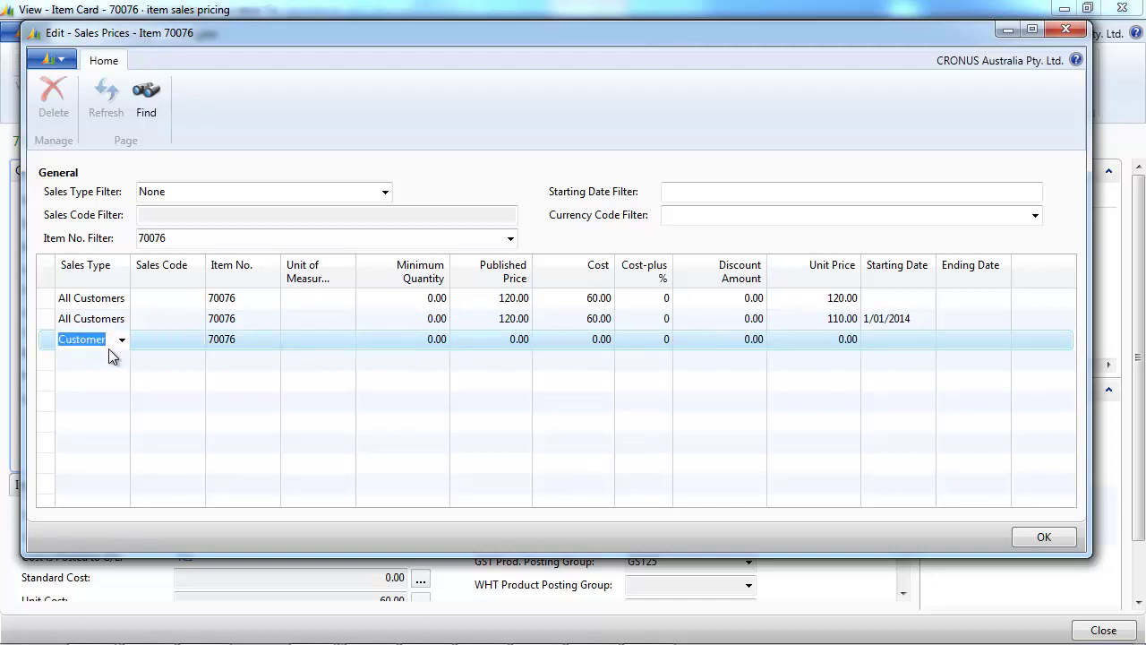
pyautogui.click(121, 341)
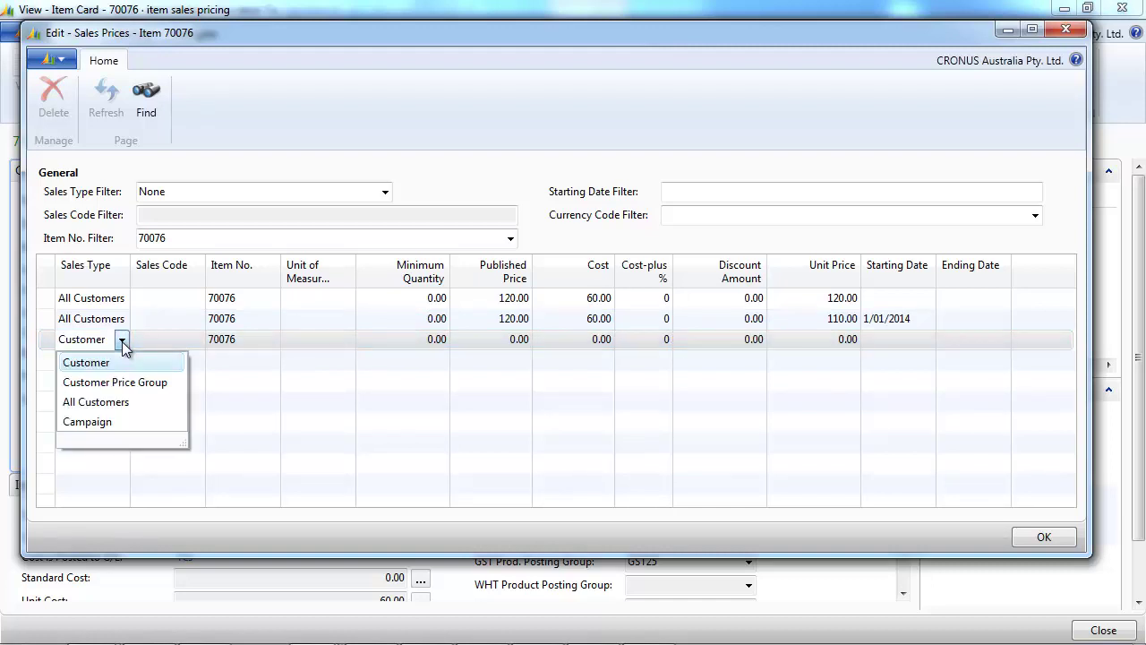
pyautogui.click(107, 400)
pyautogui.press('Tab')
pyautogui.press('Tab')
pyautogui.press('Tab')
pyautogui.press('Tab')
pyautogui.press('Tab')
pyautogui.press('Tab')
pyautogui.press('Tab')
pyautogui.press('Tab')
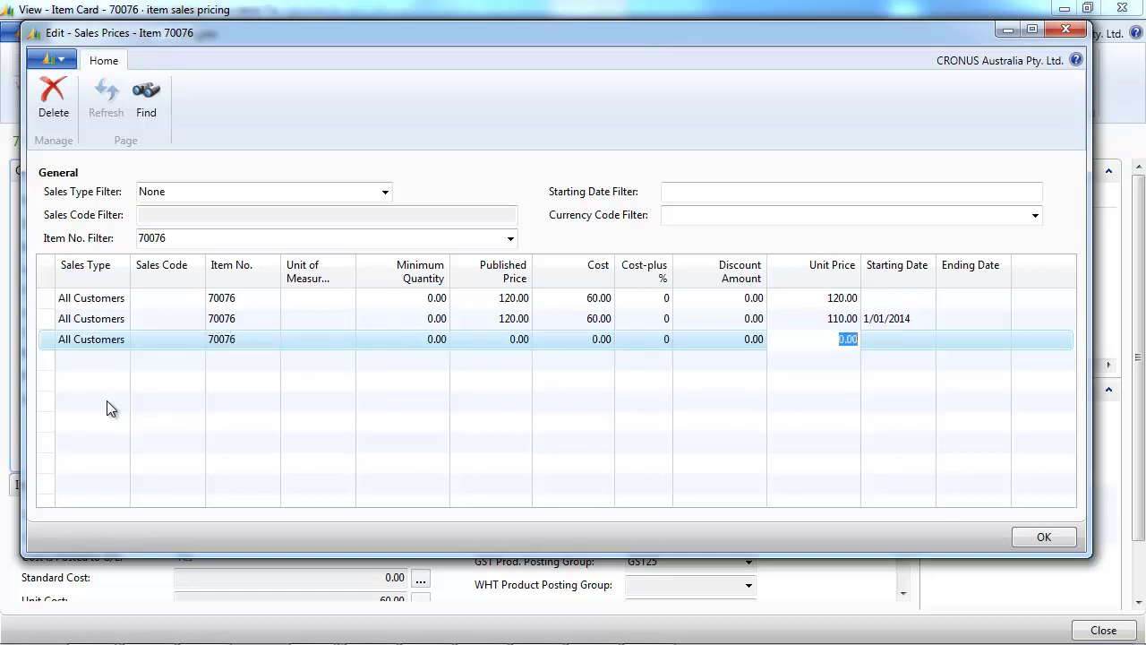
pyautogui.write('15')
pyautogui.press('Tab')
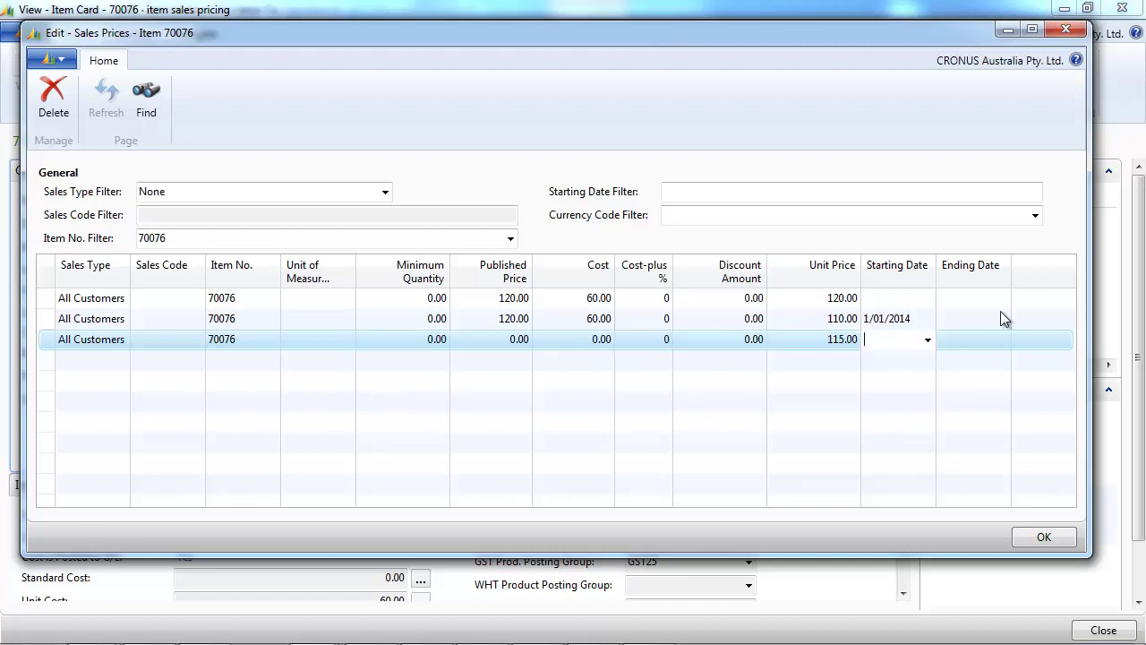
pyautogui.click(928, 341)
pyautogui.press('Tab')
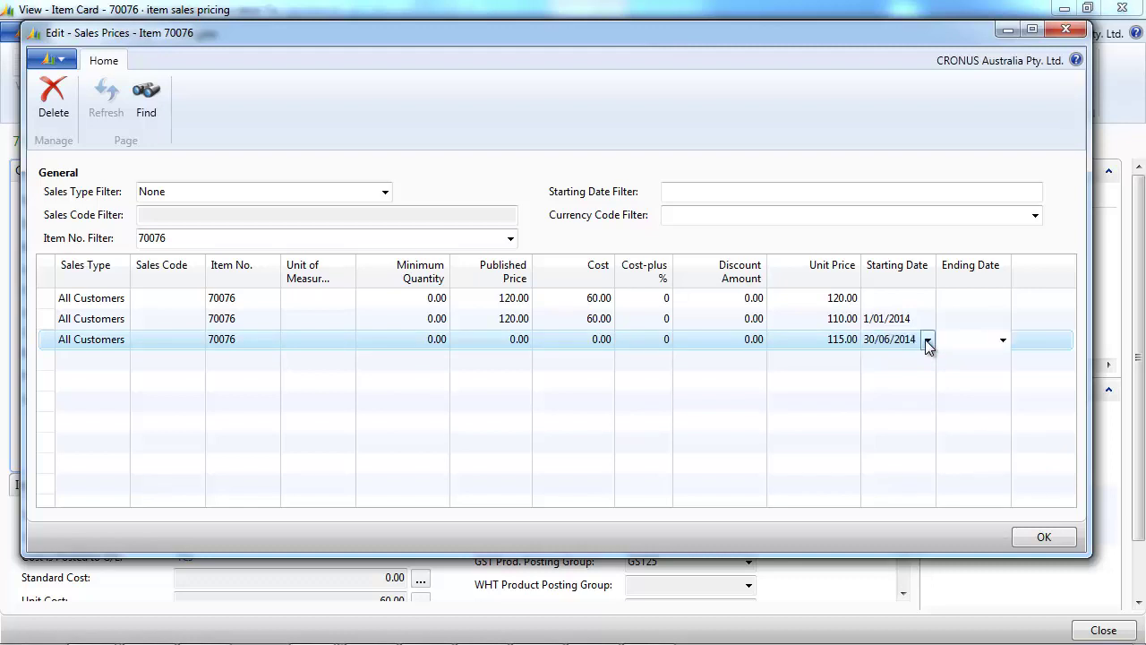
pyautogui.press('Up')
# Step: Close the price list and item card, and change the order date to 31/12/2013
pyautogui.press('Escape')
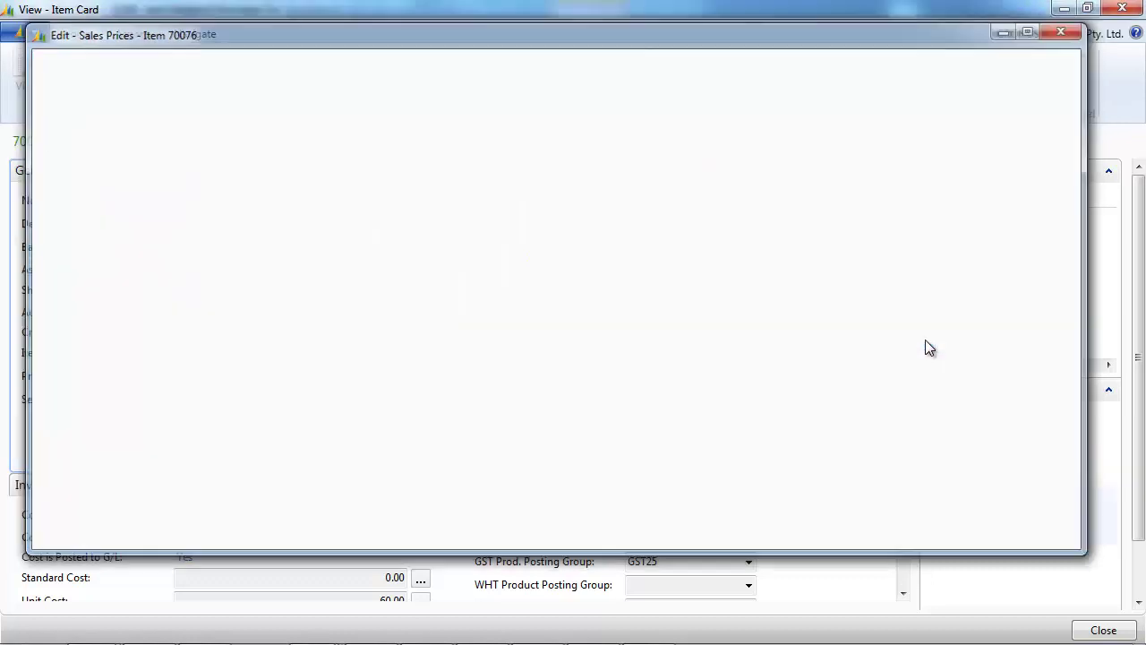
pyautogui.press('Escape')
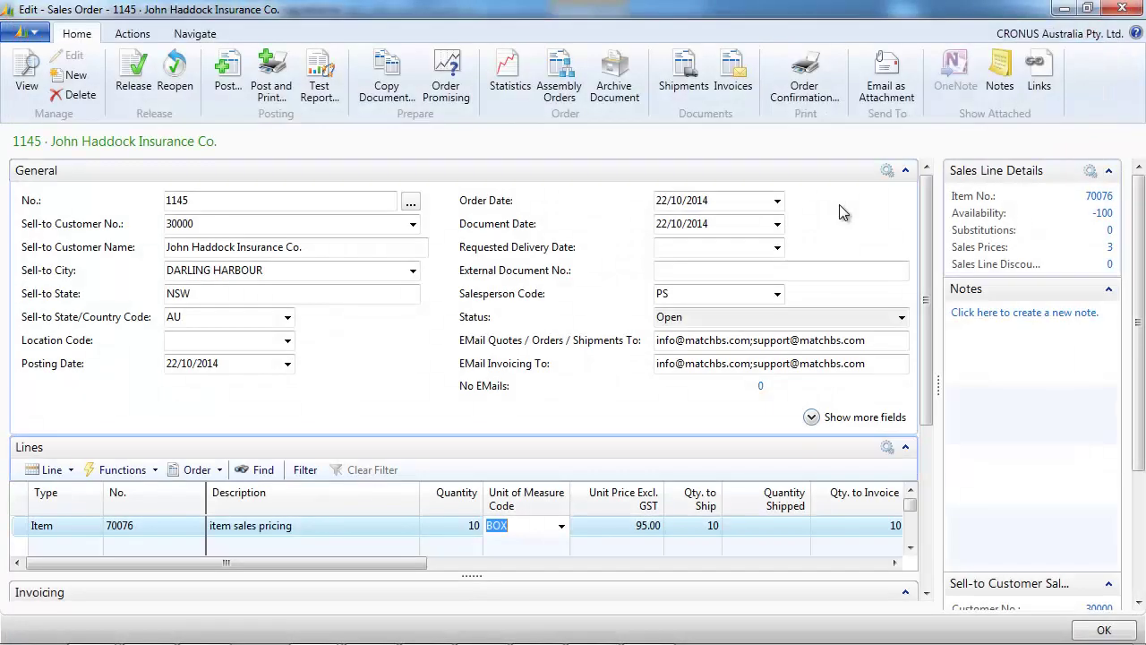
pyautogui.click(718, 204)
pyautogui.moveTo(717, 203); pyautogui.dragTo(629, 207)
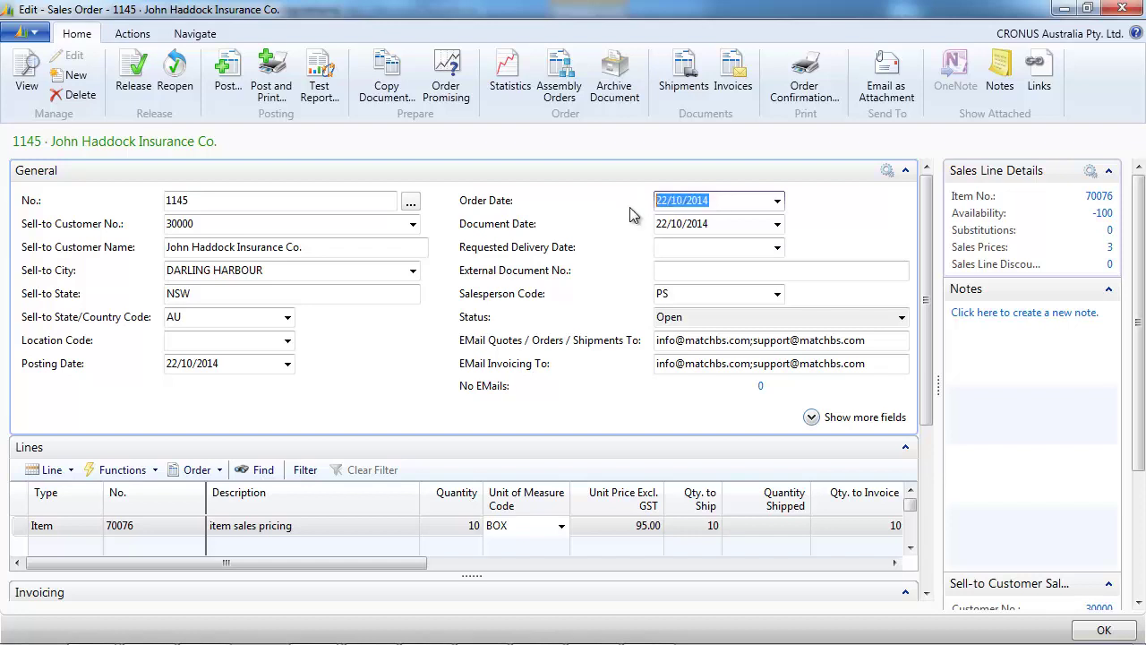
pyautogui.write('311213')
pyautogui.press('Tab')
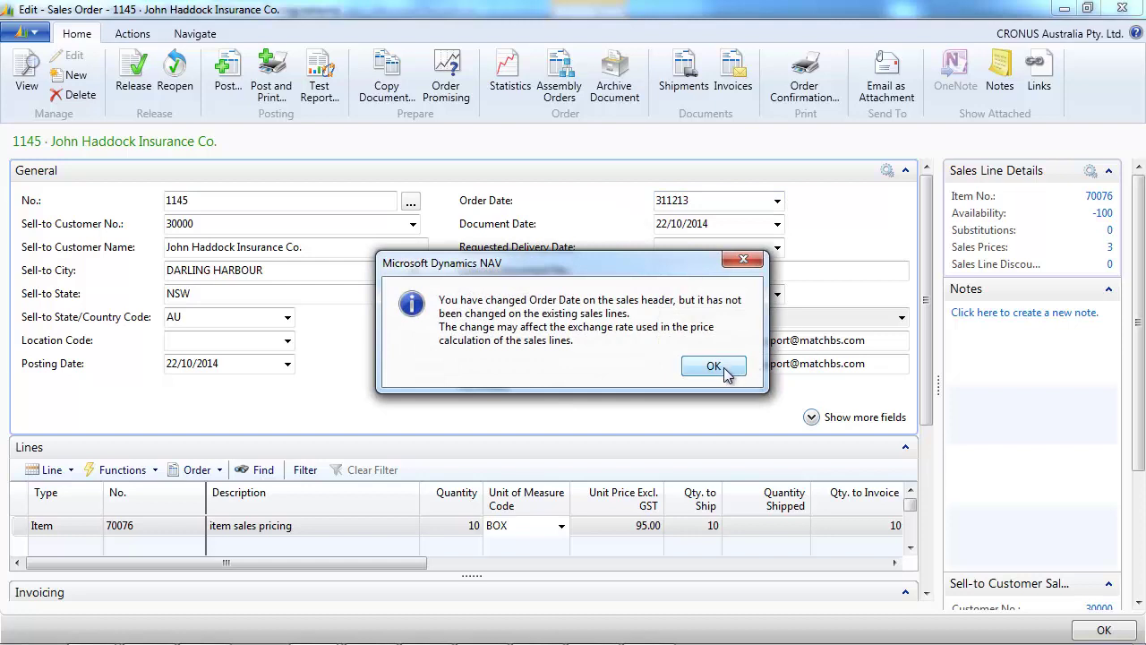
pyautogui.click(724, 369)
# Step: Delete the item line and re-add item 70076 at quantity 1
pyautogui.rightClick(234, 533)
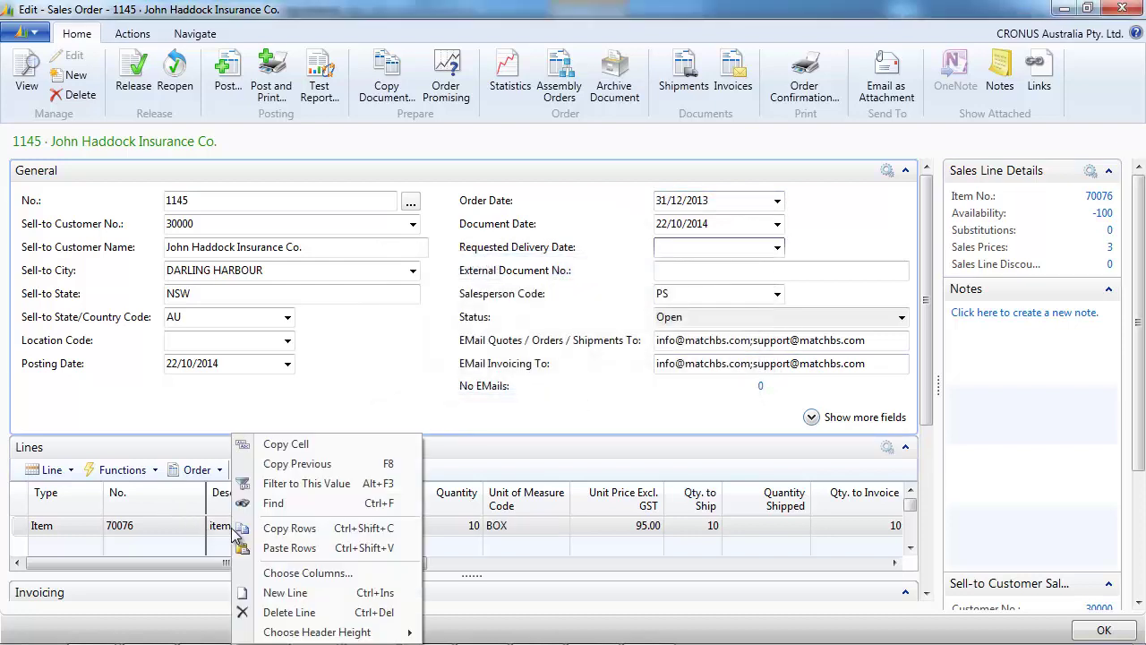
pyautogui.click(296, 612)
pyautogui.click(602, 353)
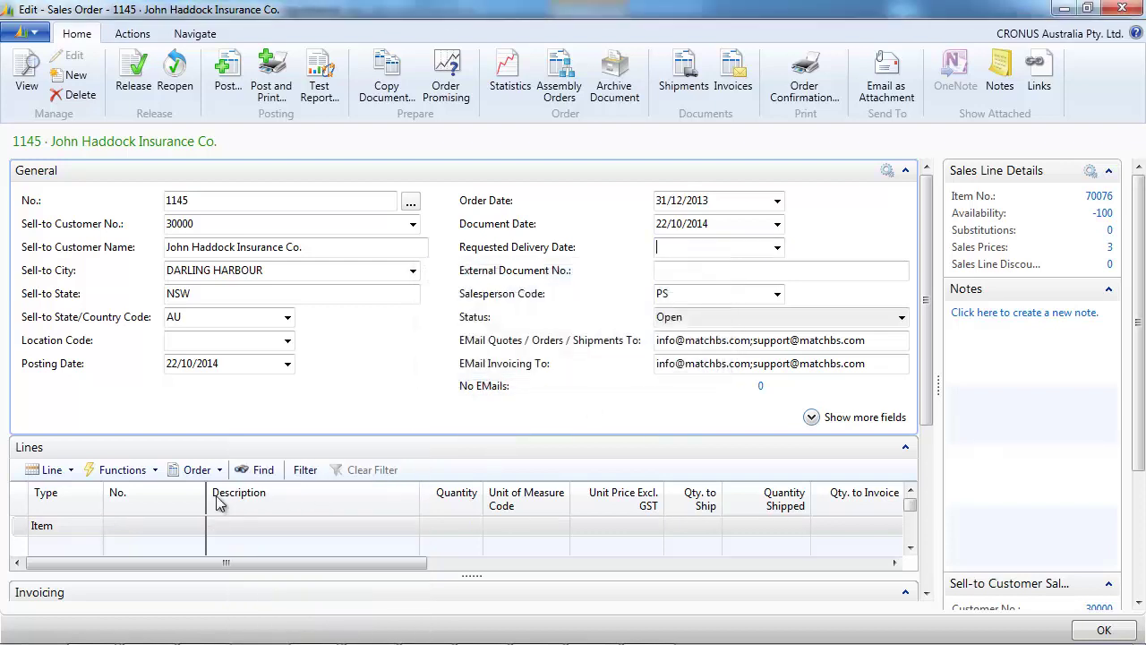
pyautogui.click(163, 531)
pyautogui.write('70076')
pyautogui.press('Return')
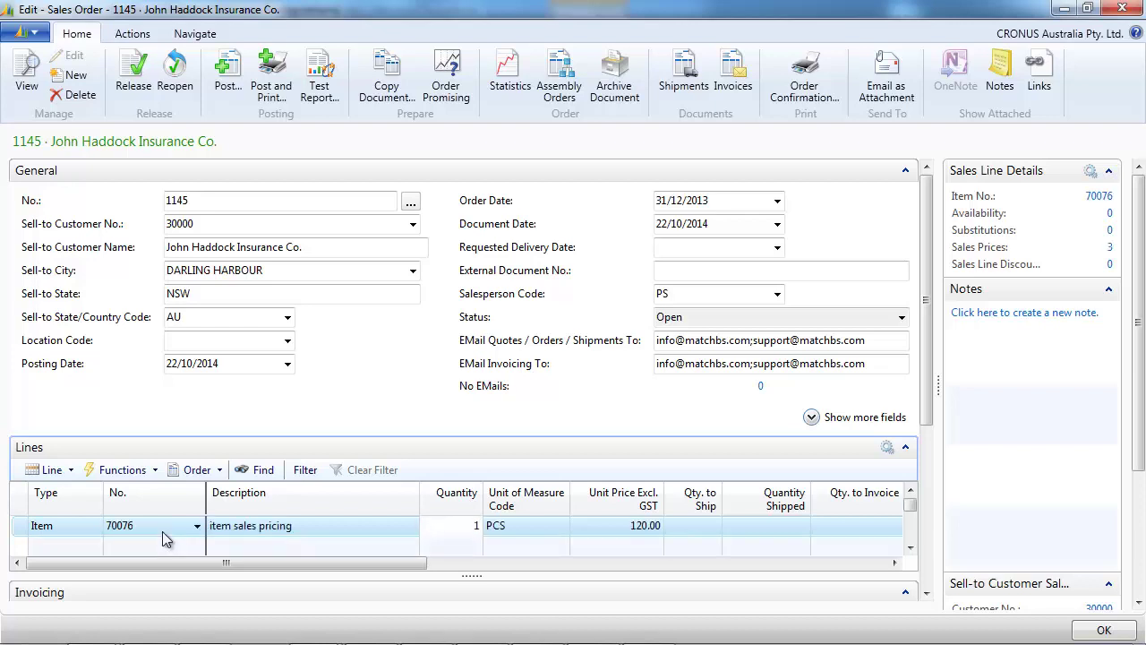
pyautogui.press('Return')
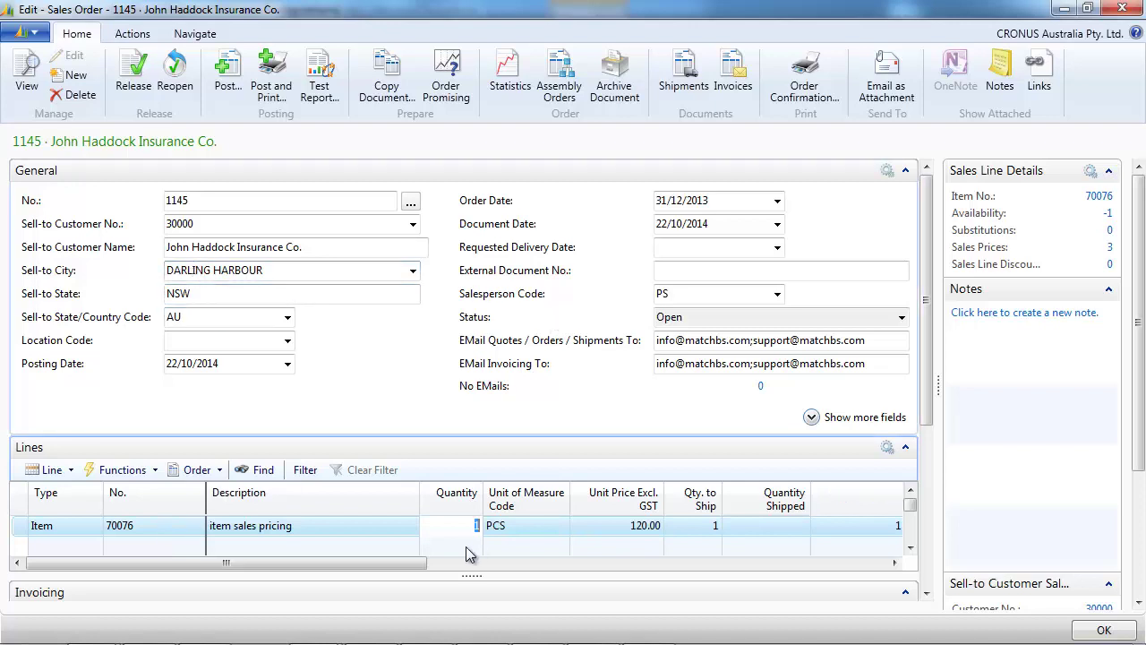
# Step: Delete the item line again and set the order date to 1/01/2014
pyautogui.rightClick(418, 523)
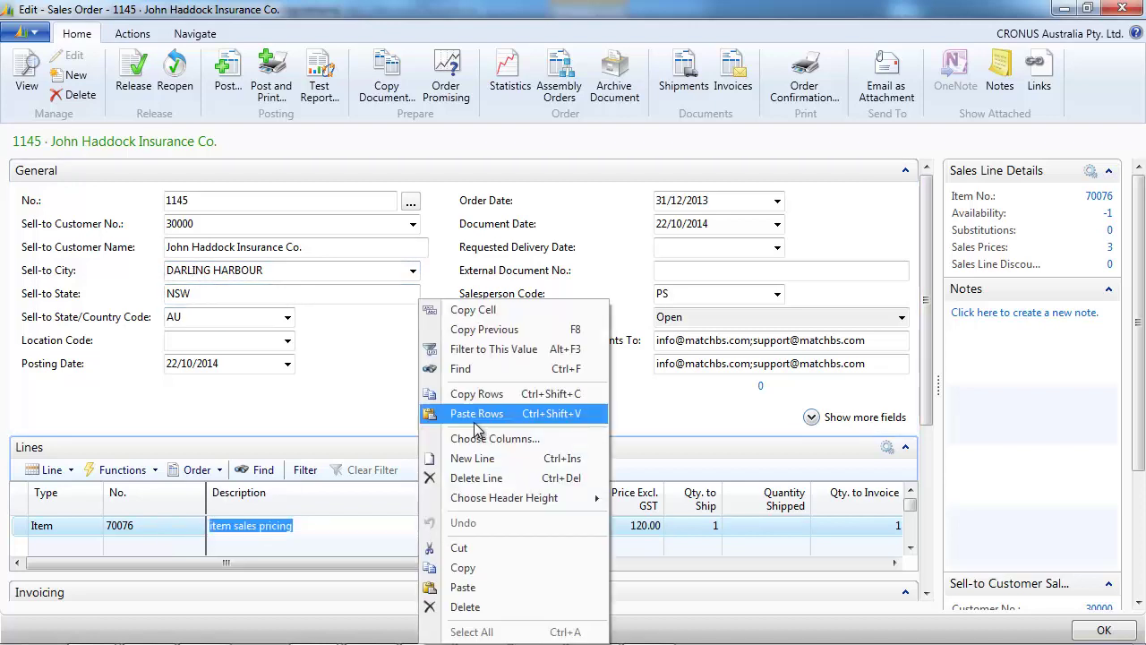
pyautogui.click(467, 480)
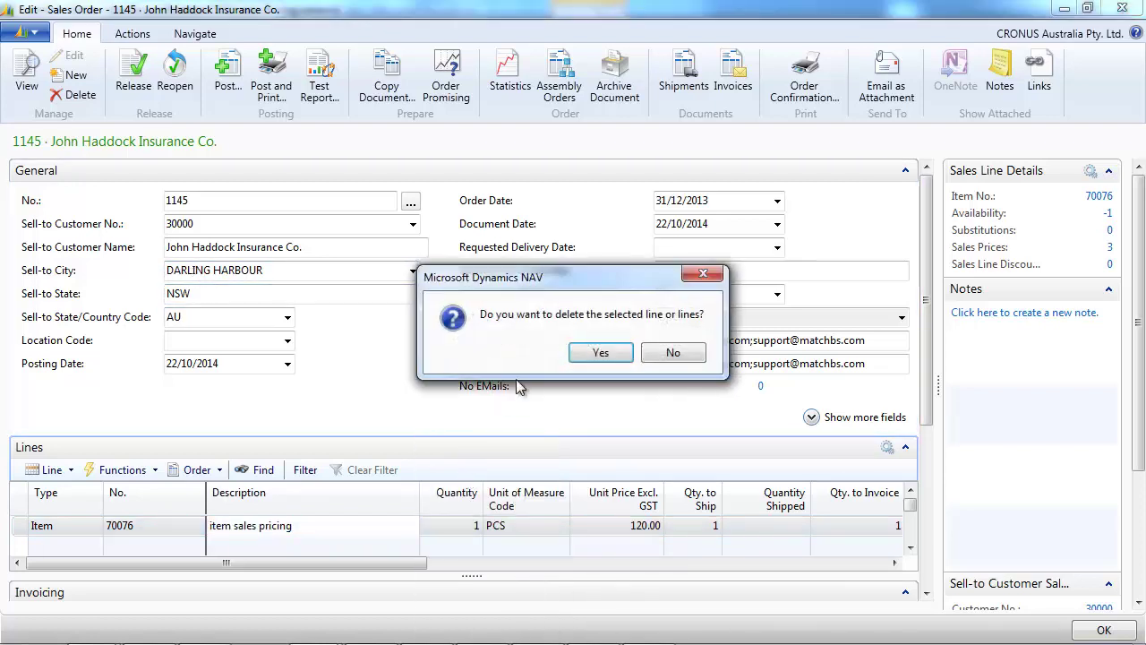
pyautogui.click(584, 354)
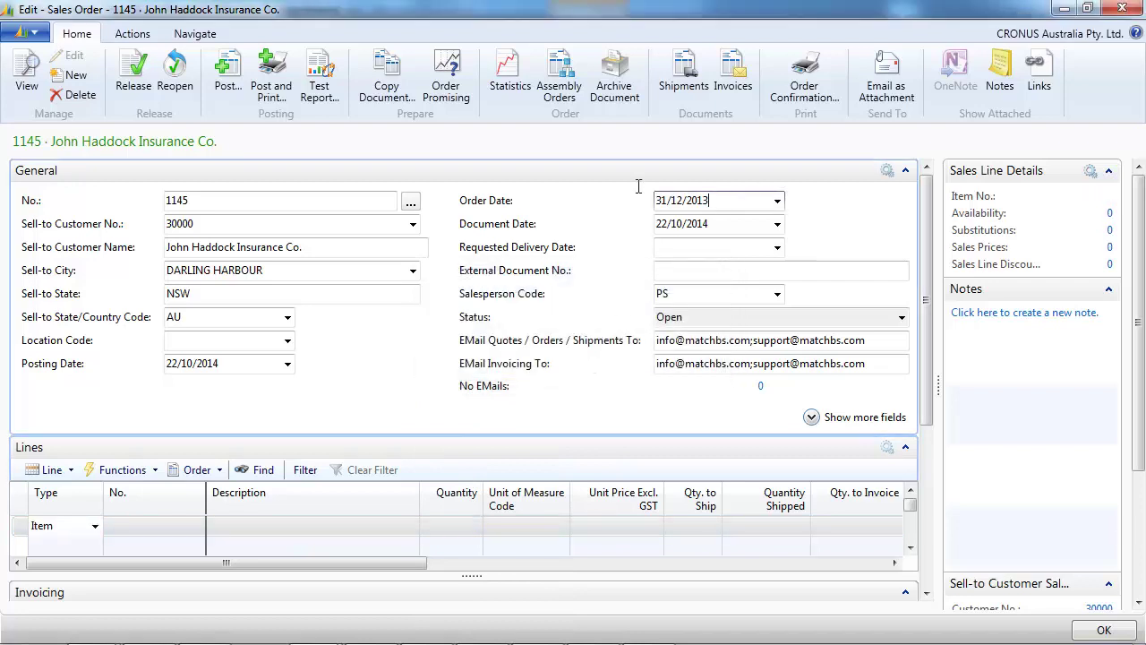
pyautogui.moveTo(724, 200); pyautogui.dragTo(622, 187)
pyautogui.write('010114')
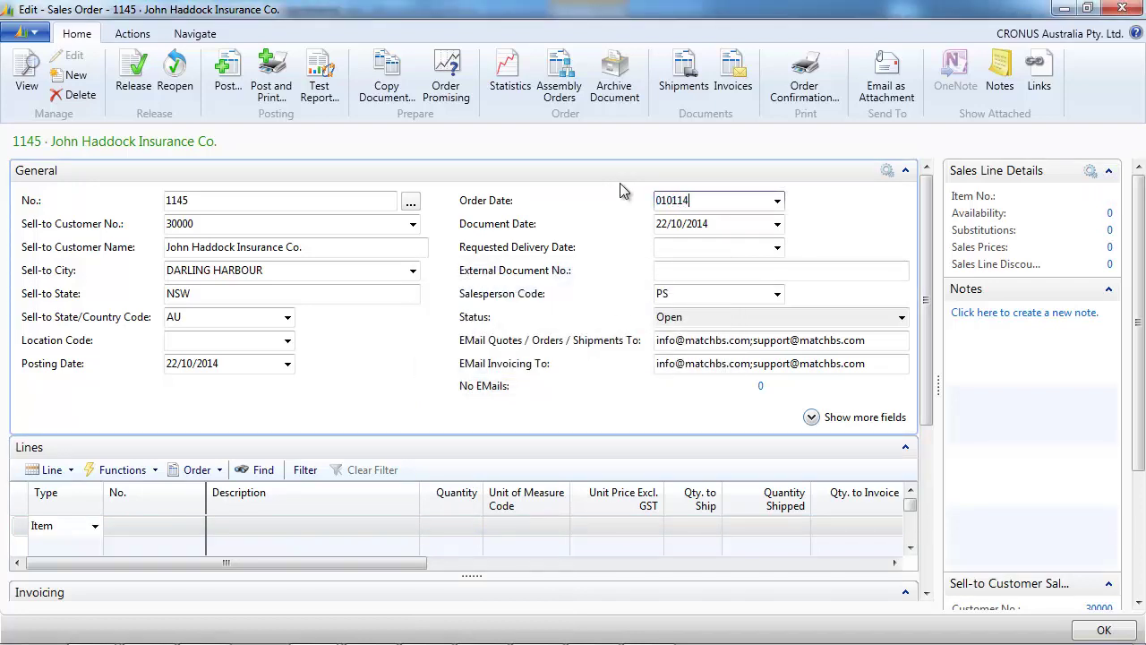
pyautogui.press('Tab')
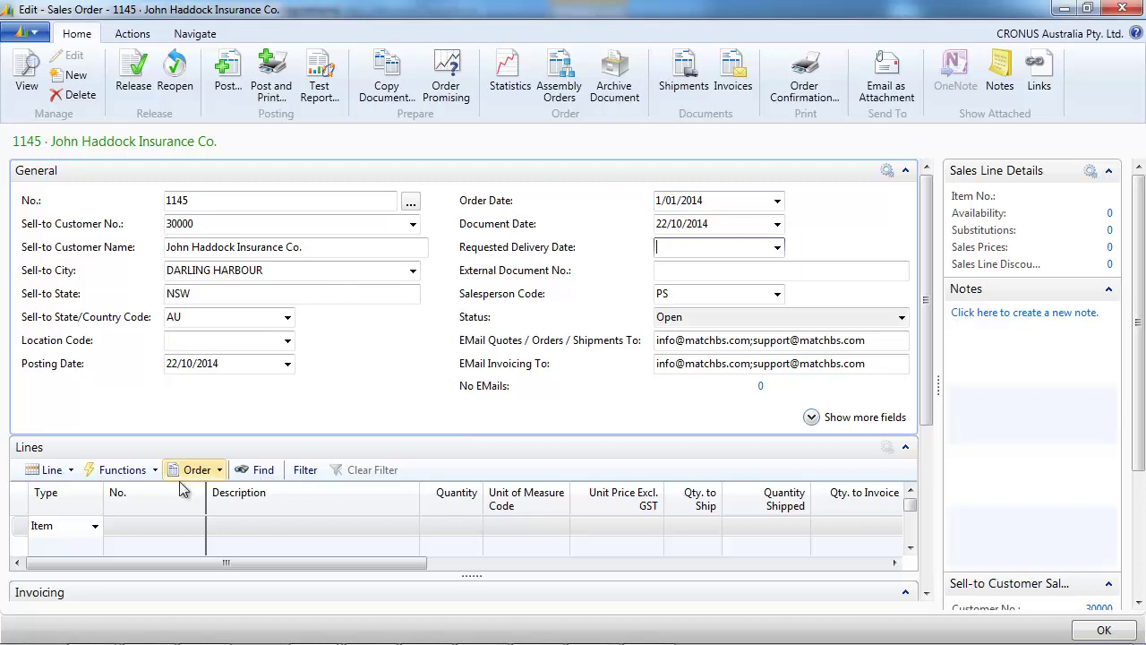
# Step: Re-add item 70076 at quantity 1, now priced 110.00, and open its item card
pyautogui.click(167, 526)
pyautogui.write('70076')
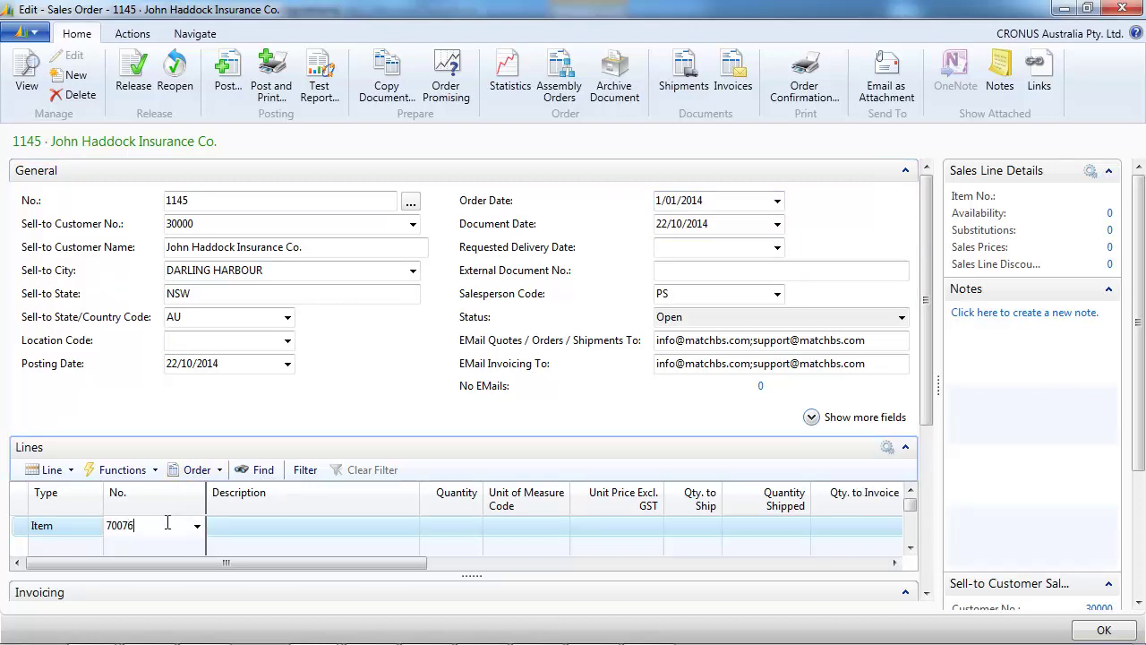
pyautogui.press('Return')
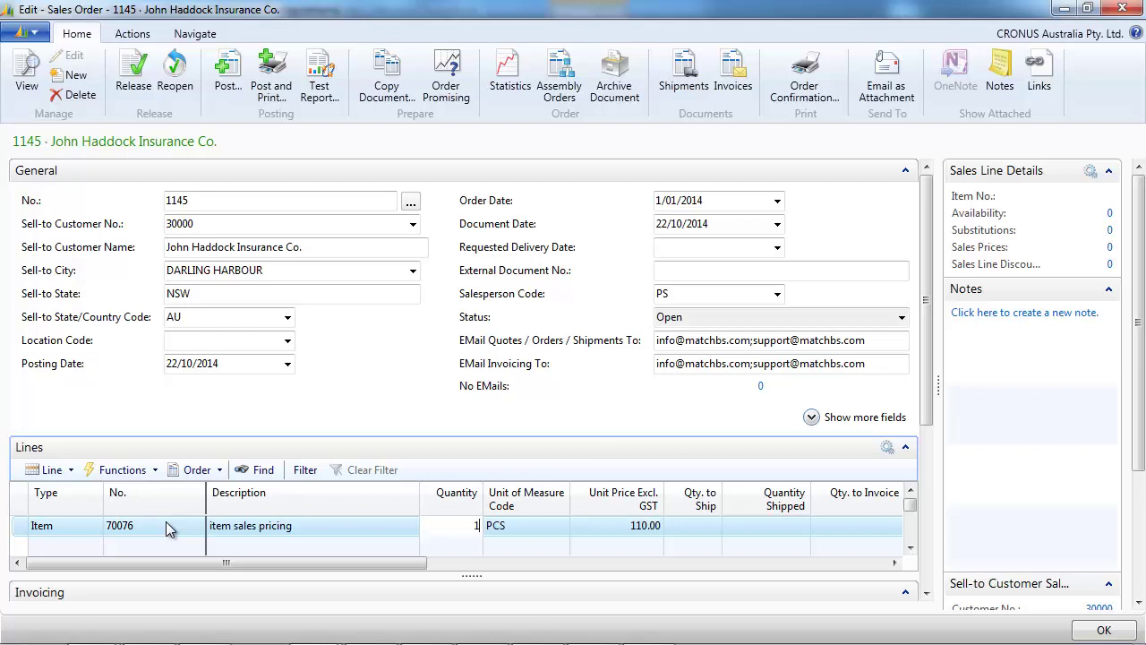
pyautogui.press('Return')
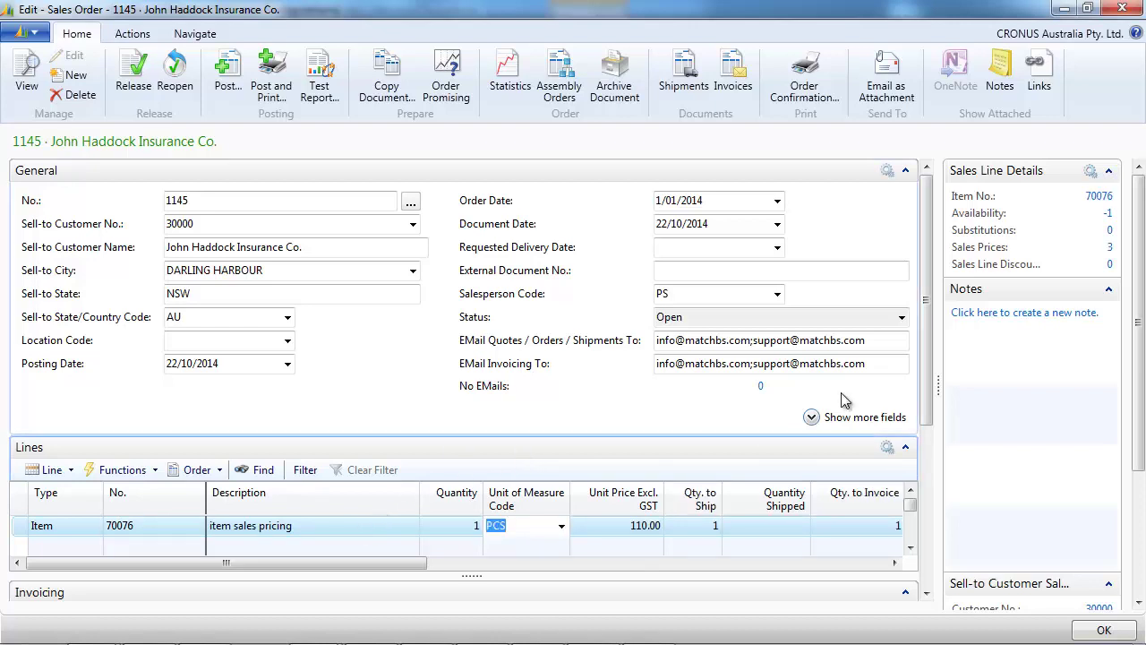
pyautogui.click(1098, 196)
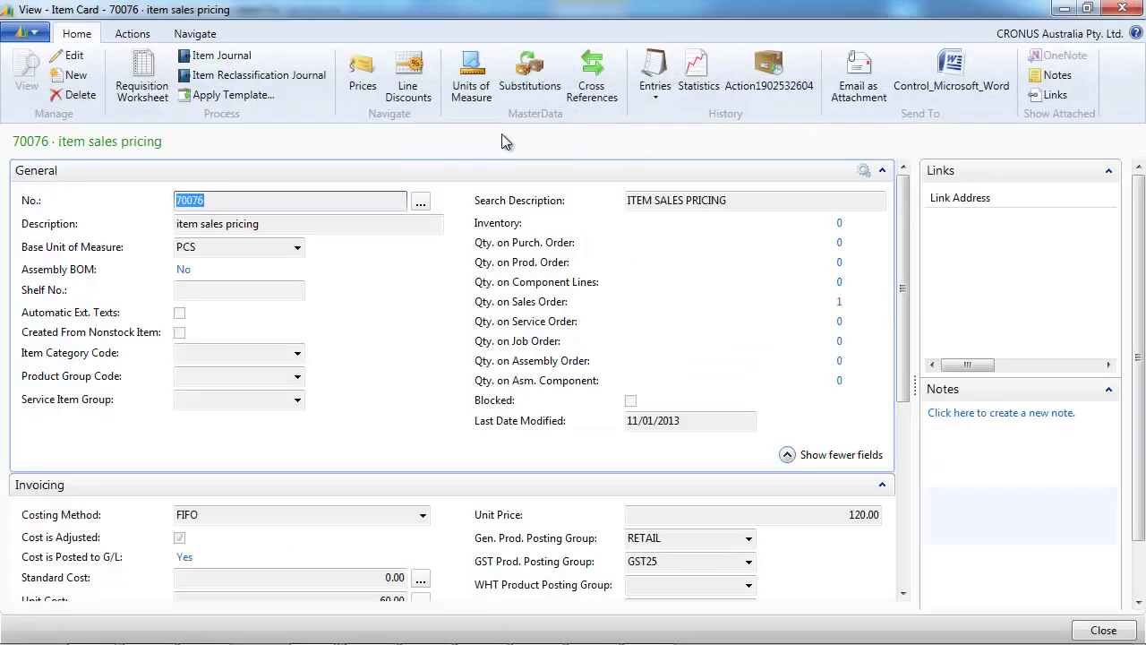
# Step: Open item 70076's sales prices and browse the Currency Code and Variant Code columns without changes
pyautogui.click(362, 76)
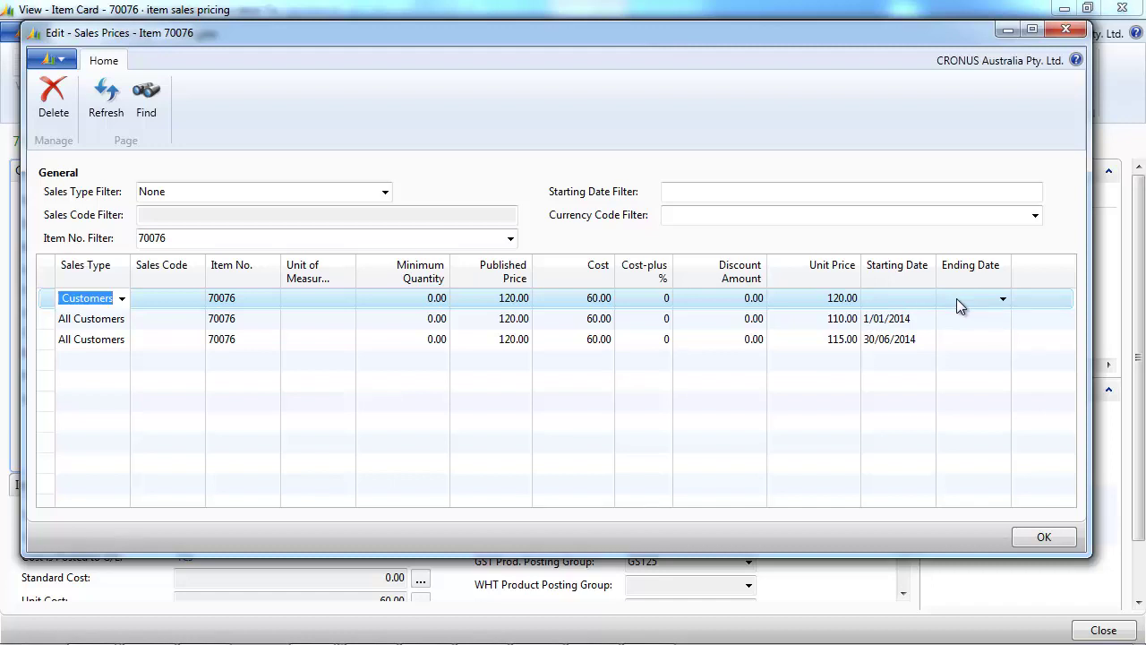
pyautogui.rightClick(637, 267)
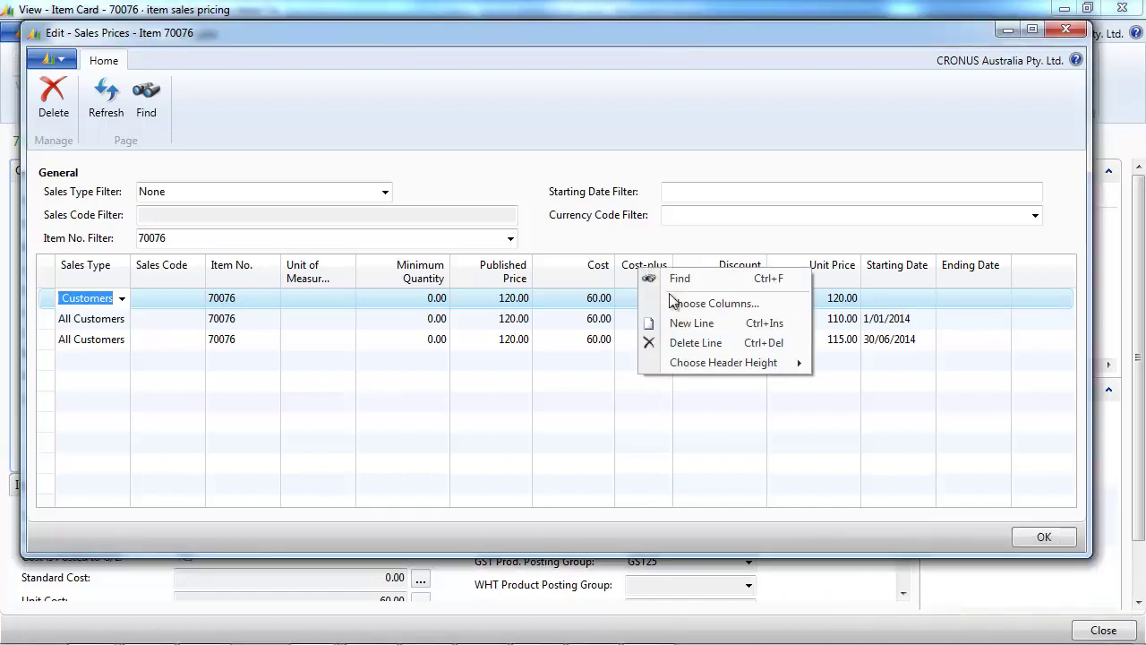
pyautogui.click(674, 302)
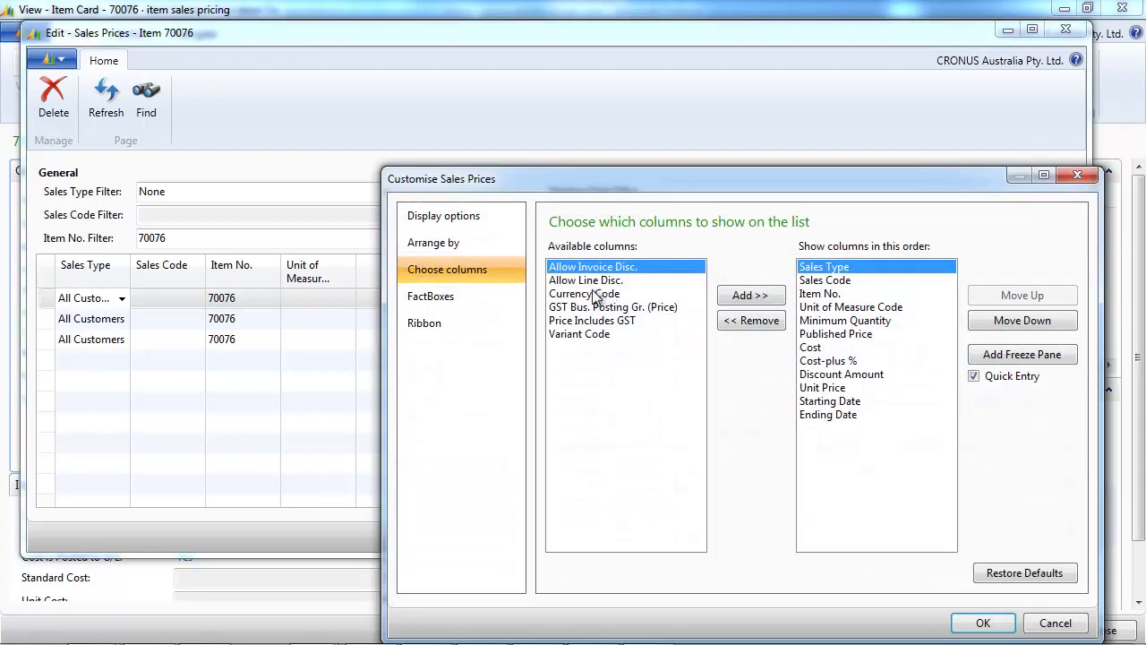
pyautogui.click(596, 296)
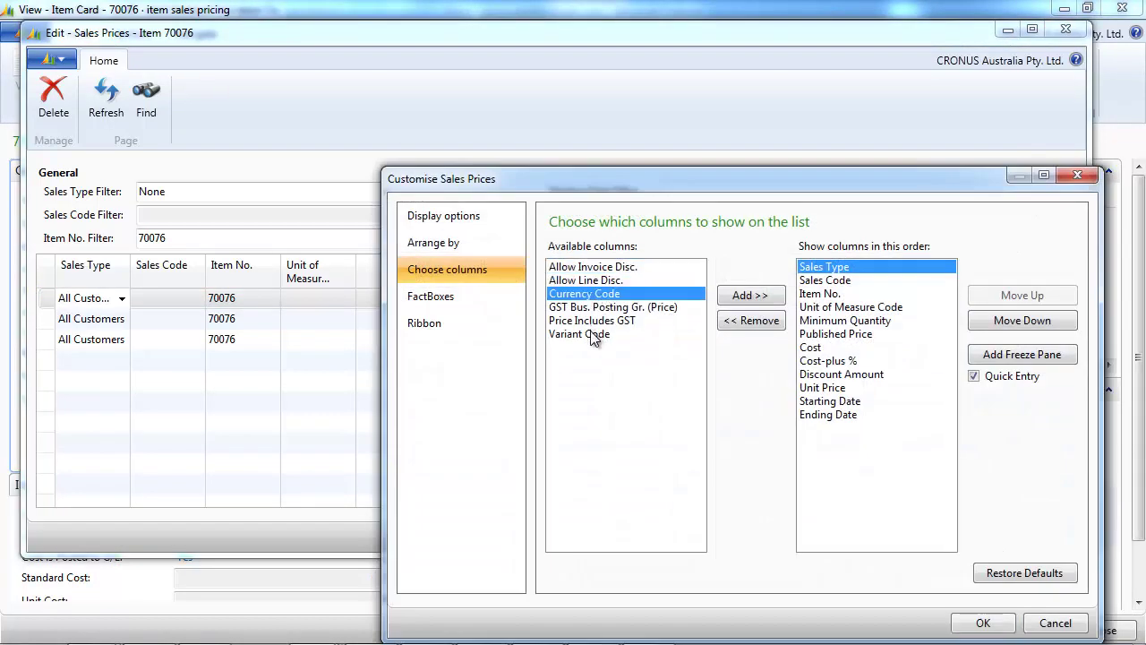
pyautogui.click(591, 335)
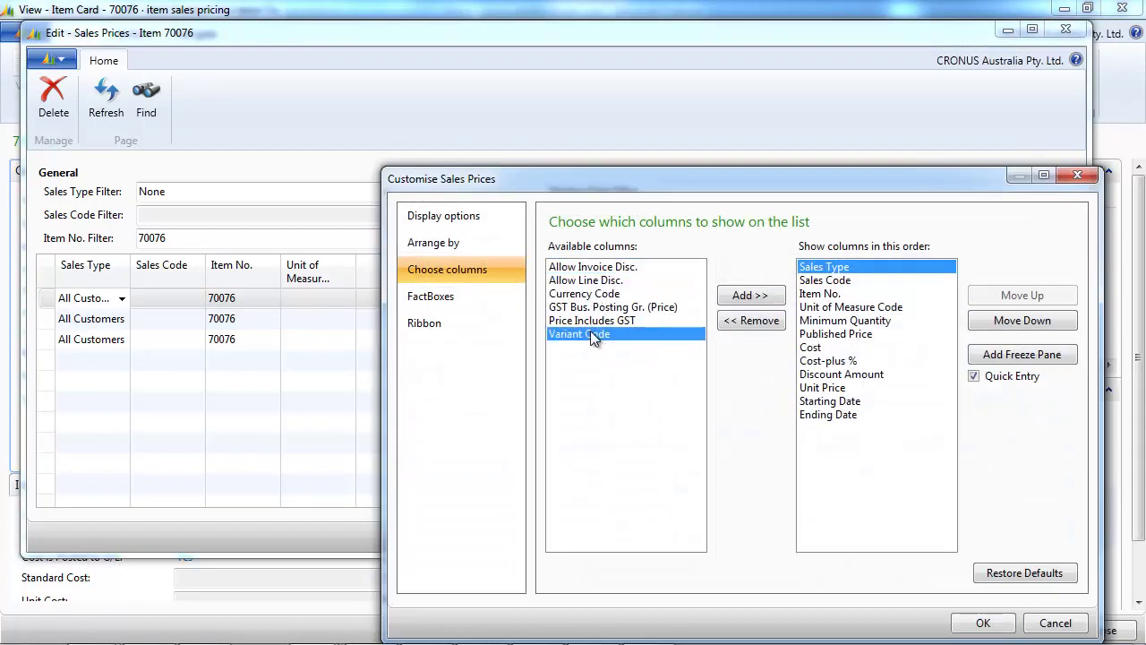
pyautogui.click(1052, 624)
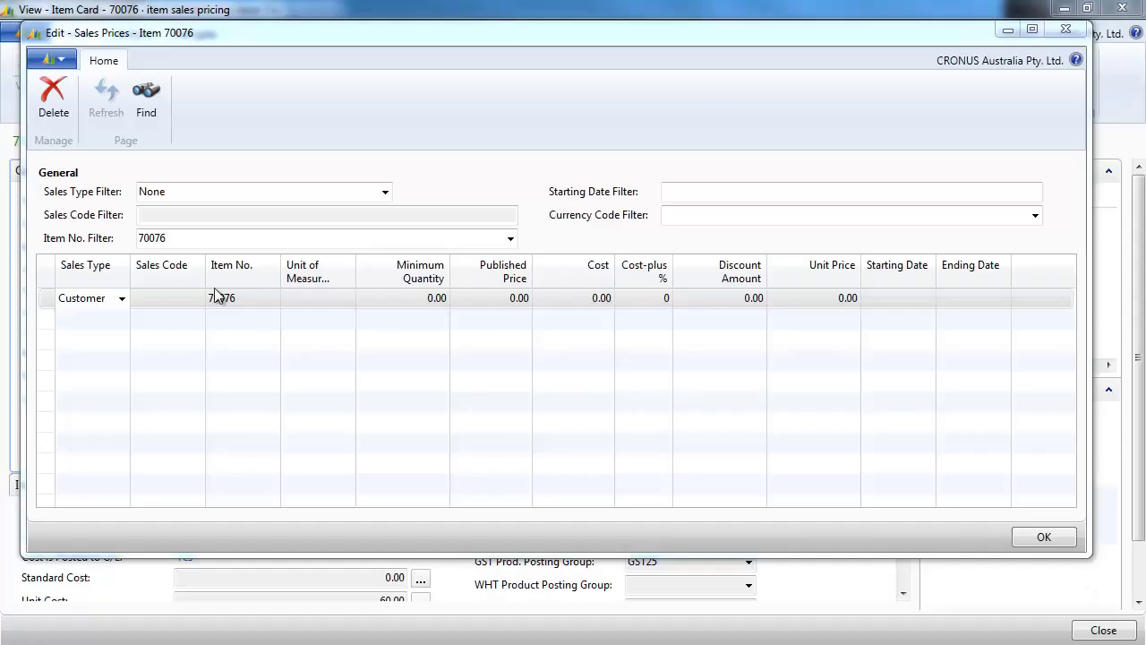
# Step: Set the price line's sales type to Customer Price Group and create new groups LARGE and SMALL
pyautogui.click(119, 300)
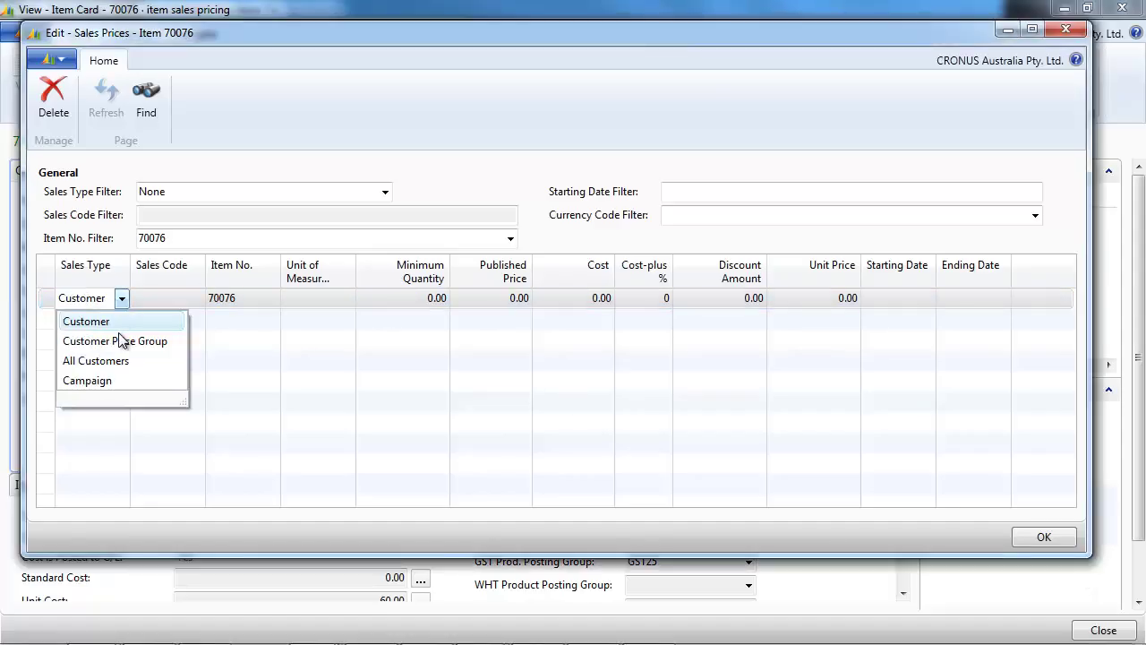
pyautogui.click(123, 338)
pyautogui.click(174, 298)
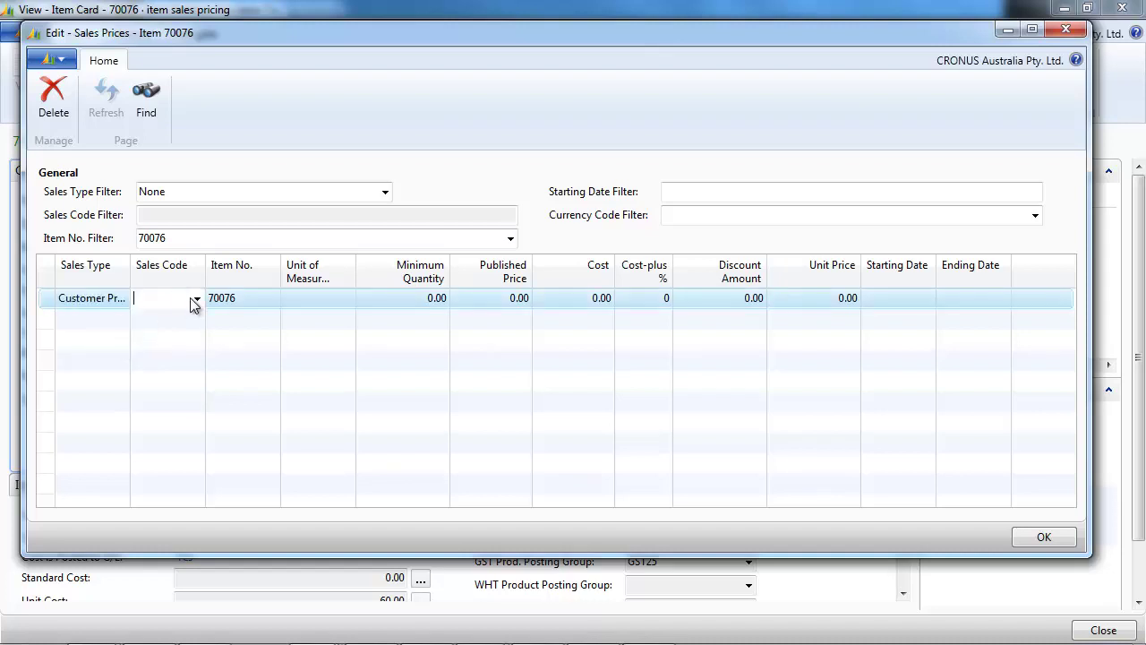
pyautogui.click(196, 300)
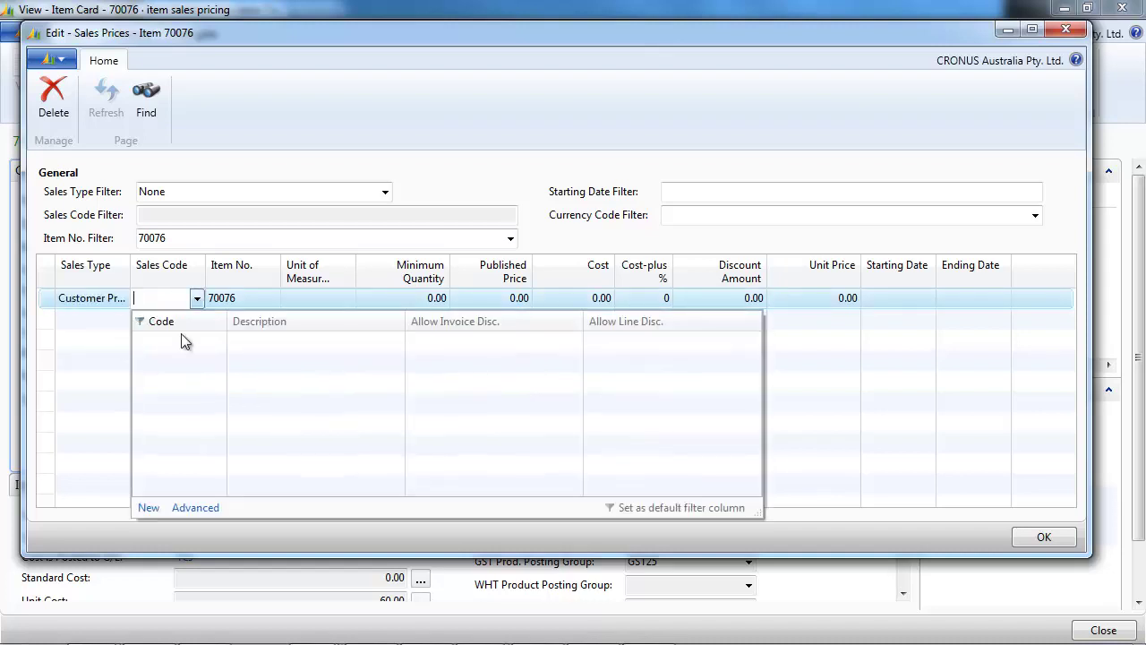
pyautogui.click(149, 508)
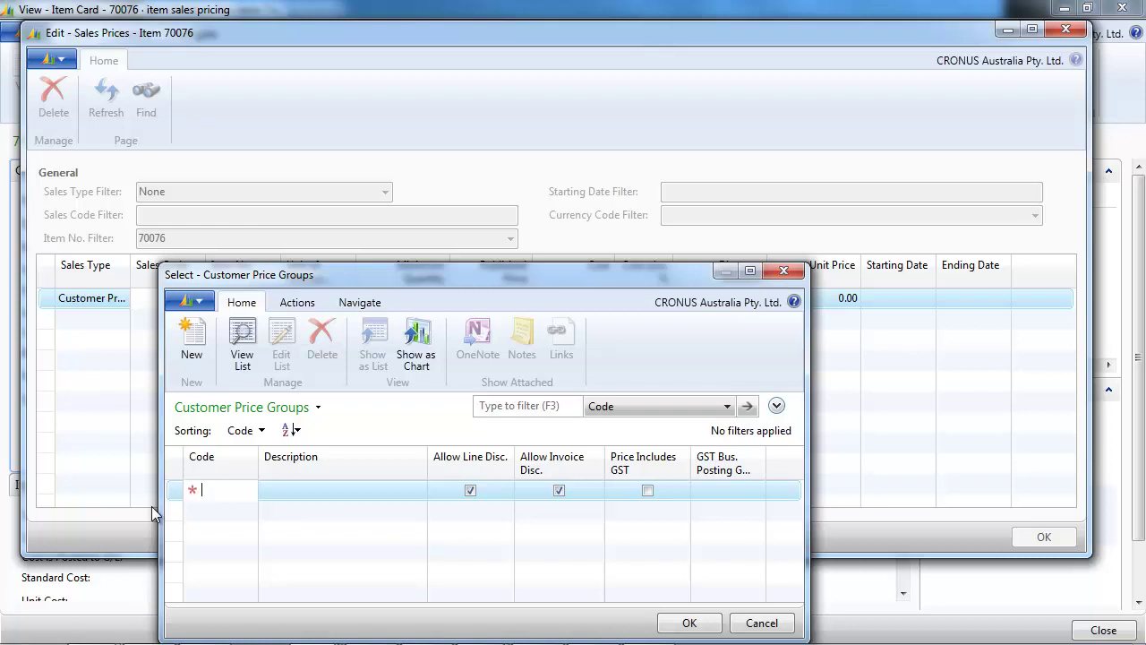
pyautogui.write('large')
pyautogui.press('Tab')
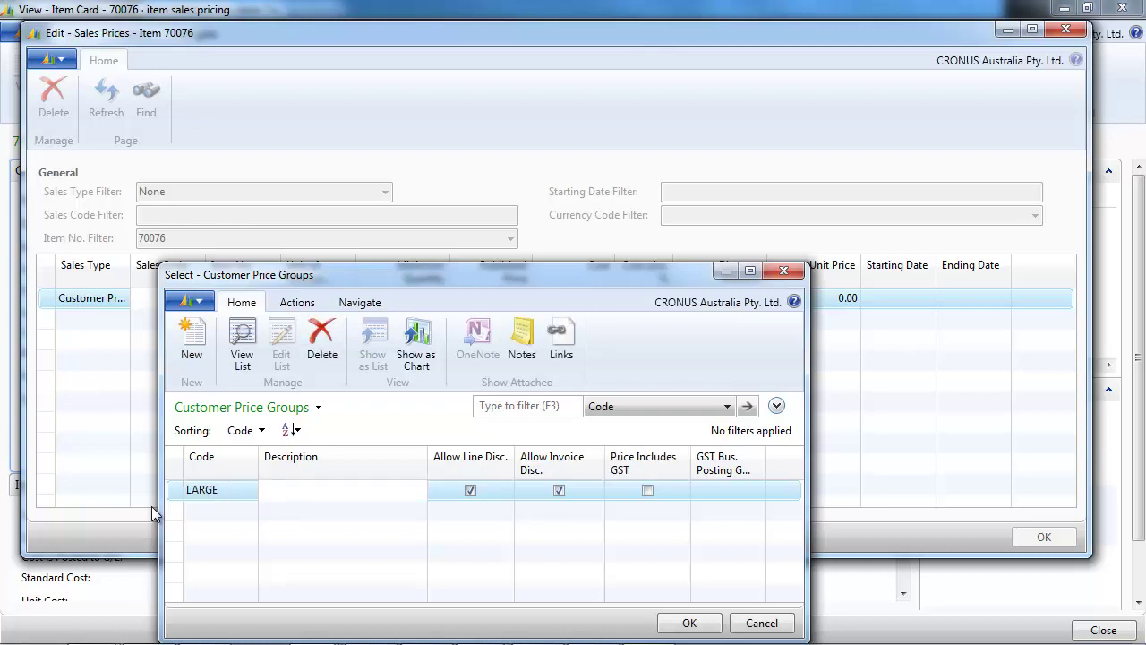
pyautogui.press('Down')
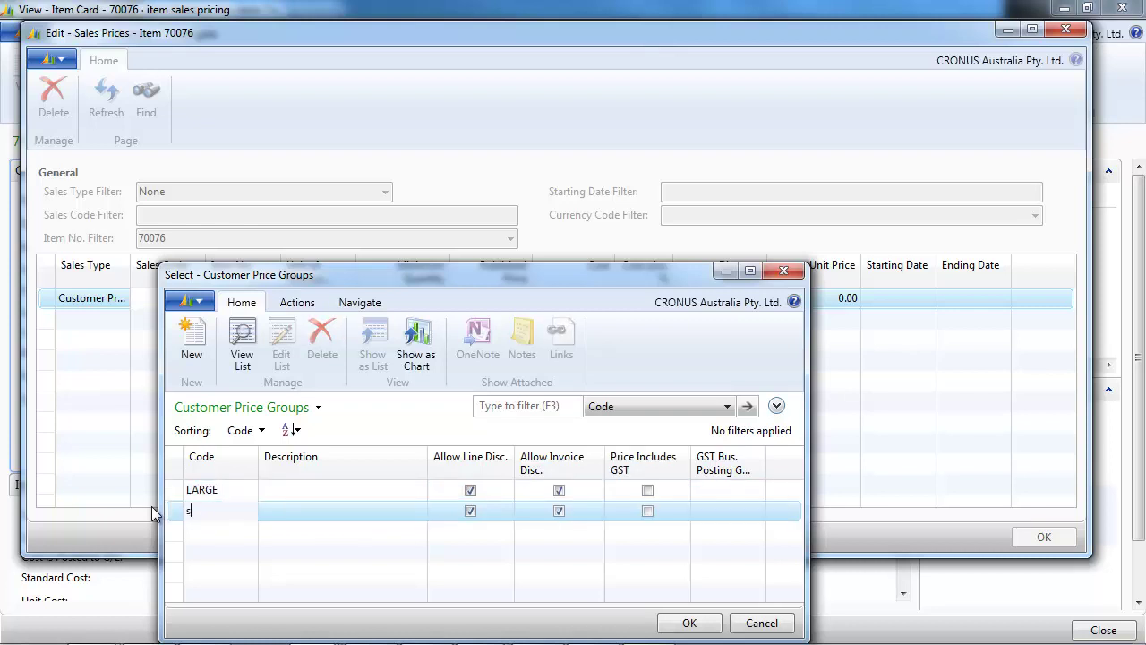
pyautogui.write('mall')
pyautogui.press('Tab')
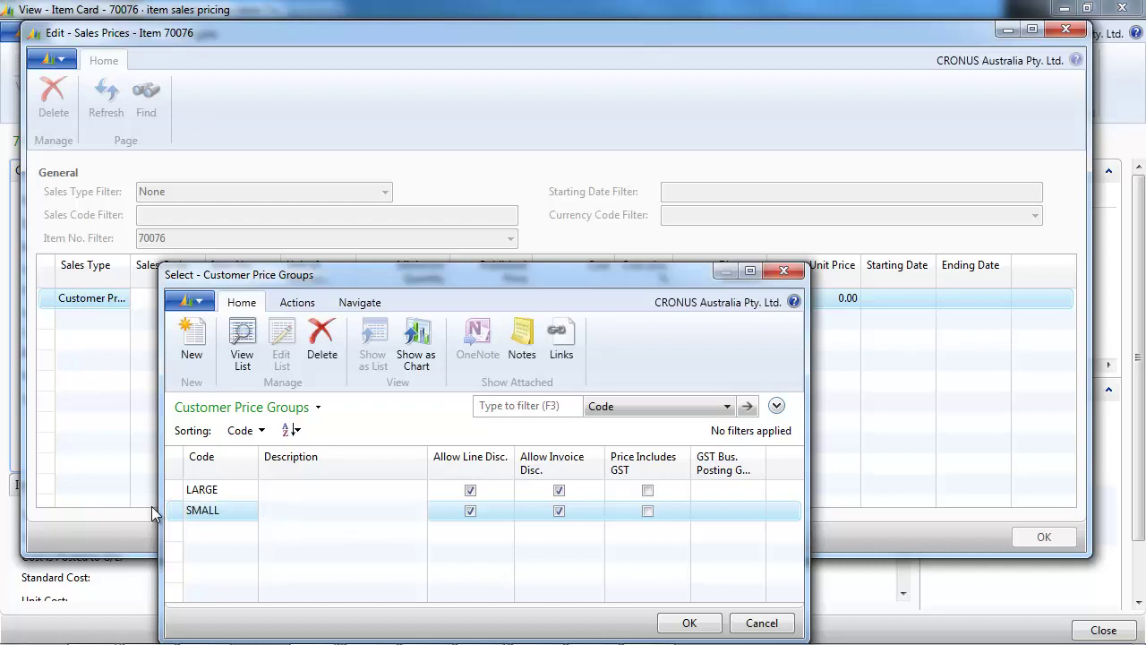
pyautogui.press('Up')
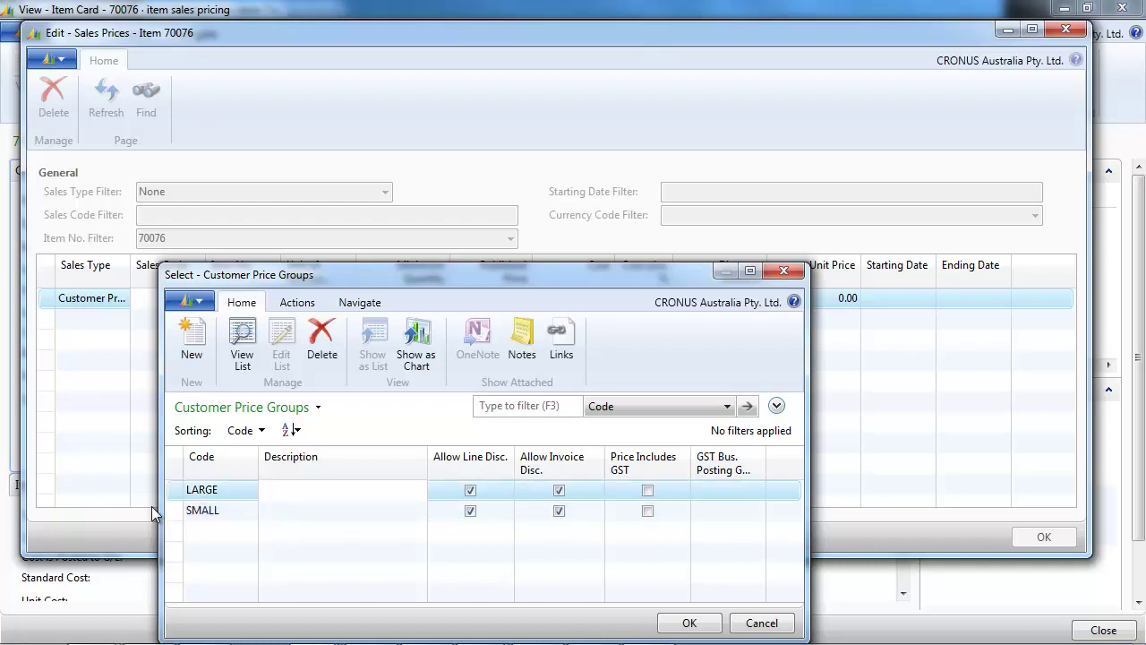
pyautogui.click(206, 493)
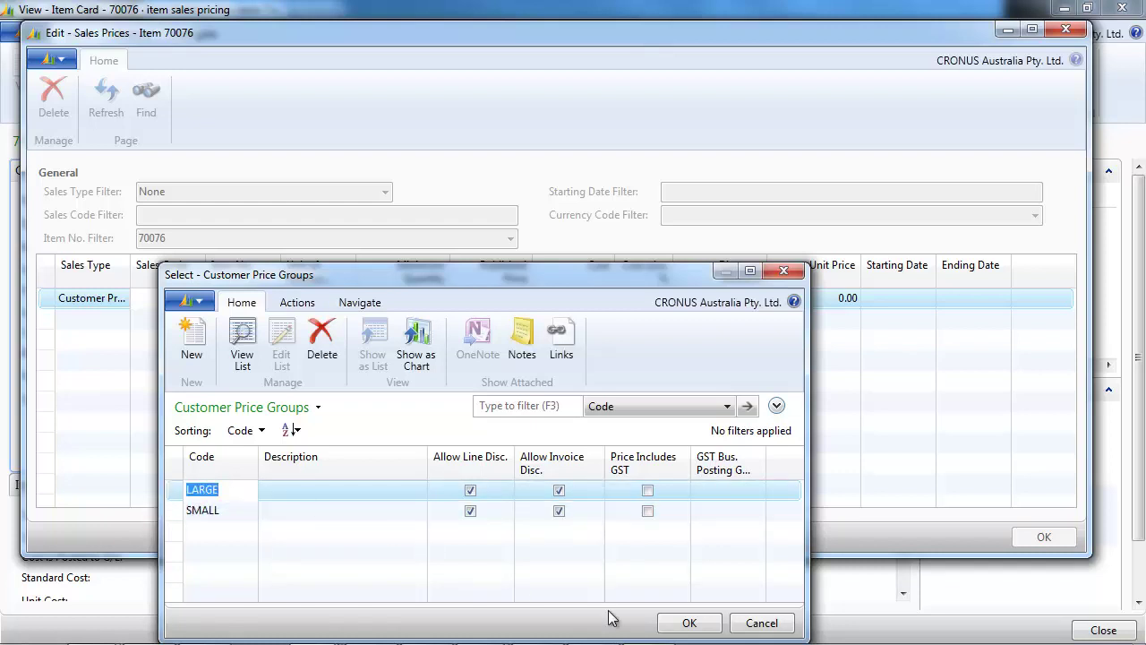
# Step: Price item 70076 at 80.00 for LARGE and 90.00 for SMALL, then close Sales Prices
pyautogui.click(686, 622)
pyautogui.press('Tab')
pyautogui.press('Tab')
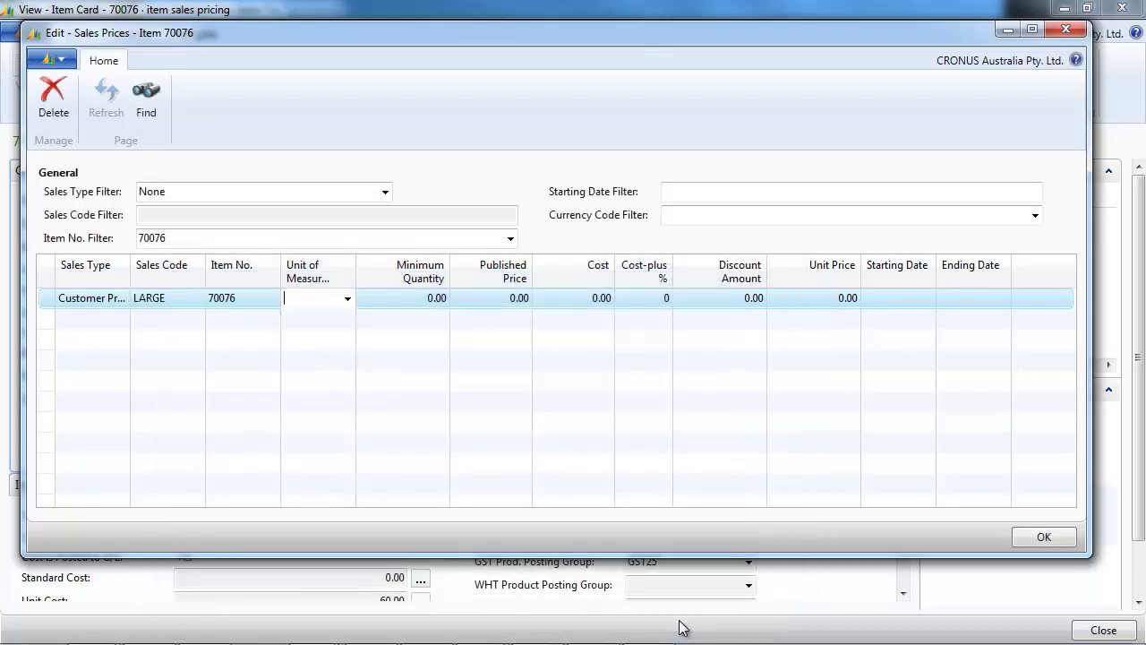
pyautogui.press('Tab')
pyautogui.press('Tab')
pyautogui.press('Tab')
pyautogui.press('Tab')
pyautogui.press('Tab')
pyautogui.press('Tab')
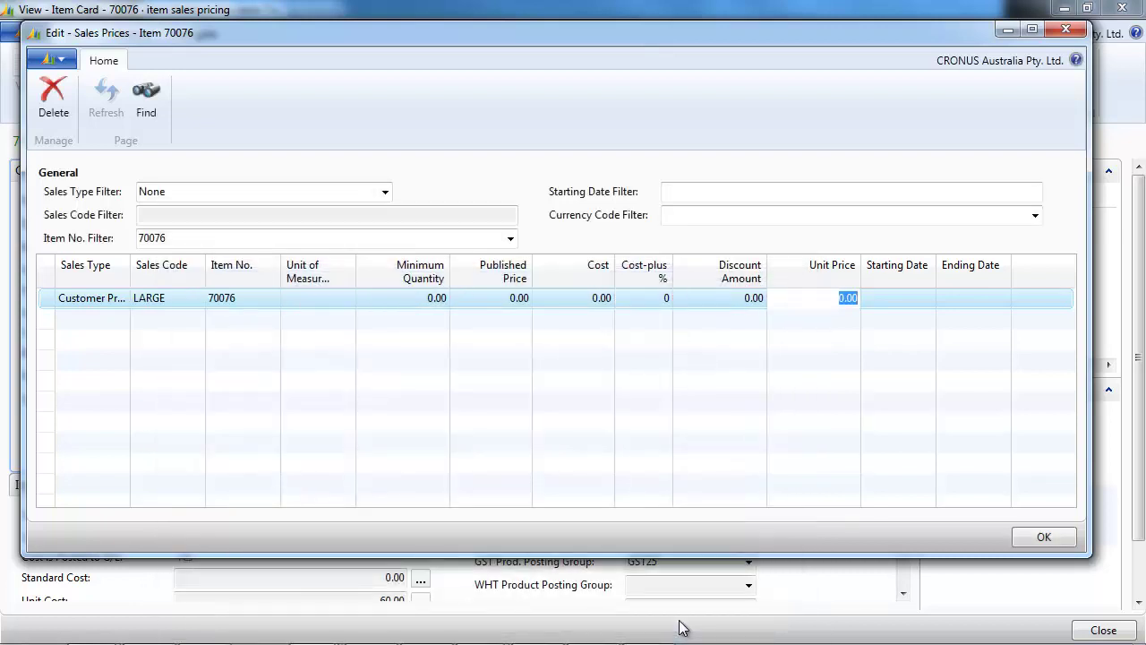
pyautogui.write('80')
pyautogui.press('Down')
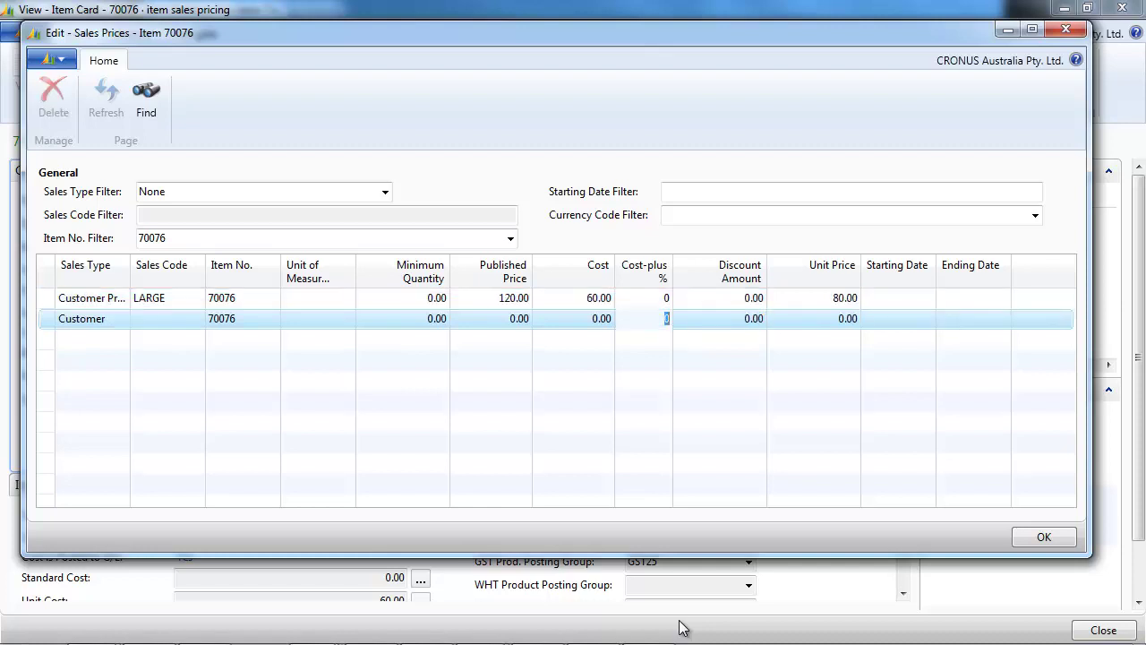
pyautogui.hotkey('shift', 'Tab')
pyautogui.hotkey('shift', 'Tab')
pyautogui.hotkey('shift', 'Tab')
pyautogui.hotkey('shift', 'Tab')
pyautogui.hotkey('shift', 'Tab')
pyautogui.hotkey('shift', 'Tab')
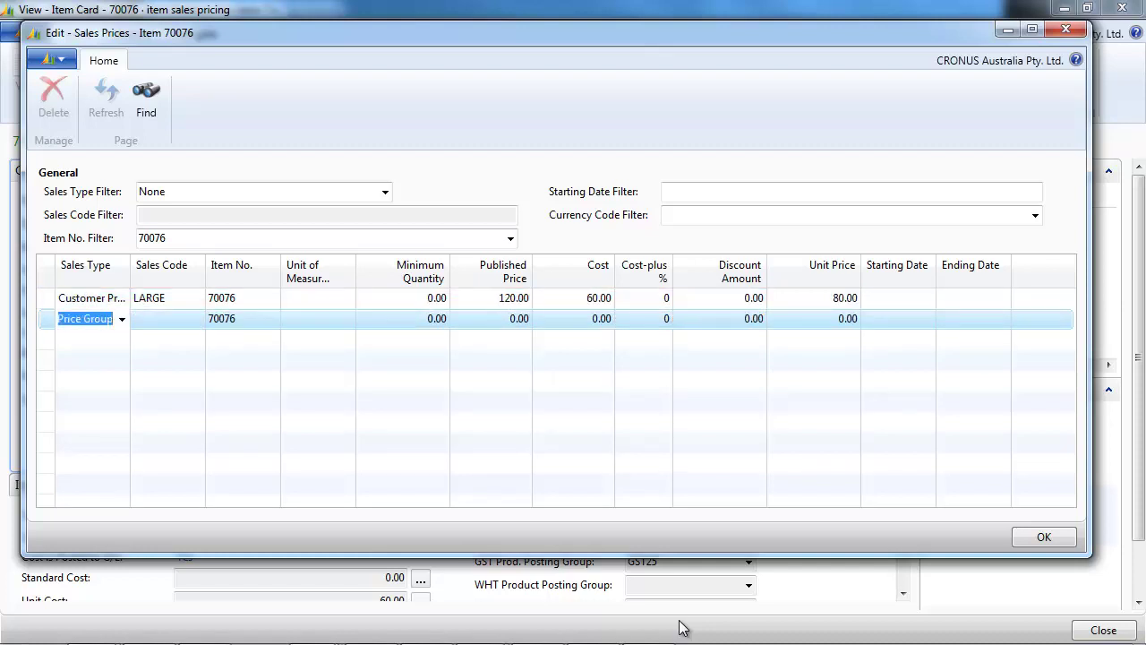
pyautogui.press('Tab')
pyautogui.write('SMALL')
pyautogui.press('Tab')
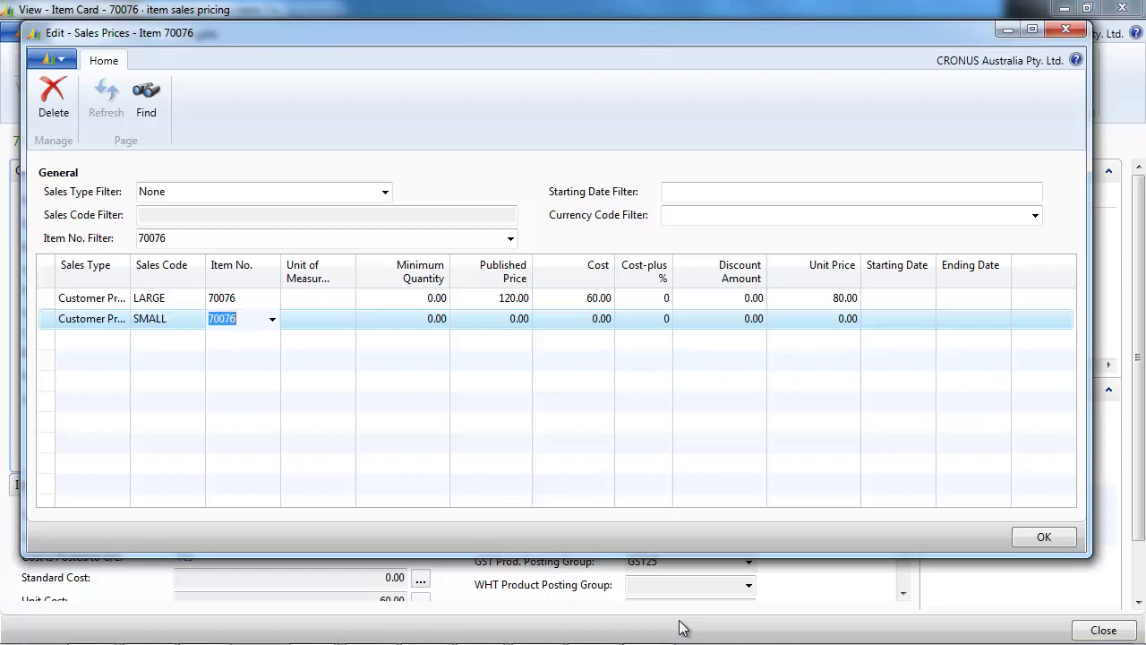
pyautogui.press('Tab')
pyautogui.press('Tab')
pyautogui.press('Tab')
pyautogui.press('Tab')
pyautogui.press('Tab')
pyautogui.press('Tab')
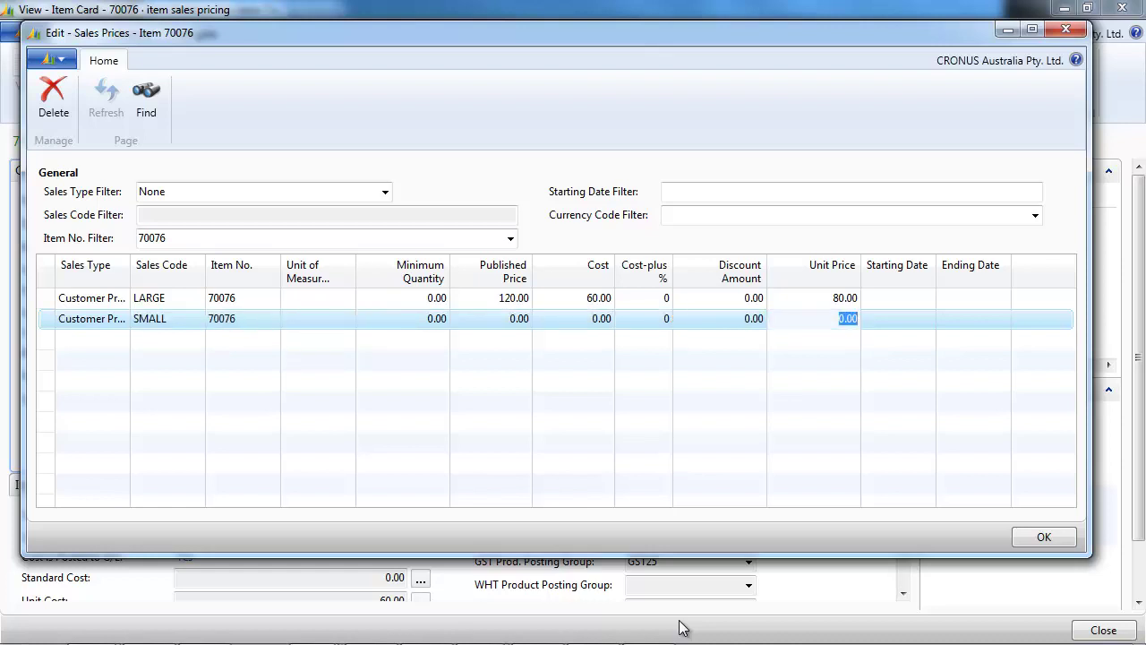
pyautogui.write('90')
pyautogui.press('Tab')
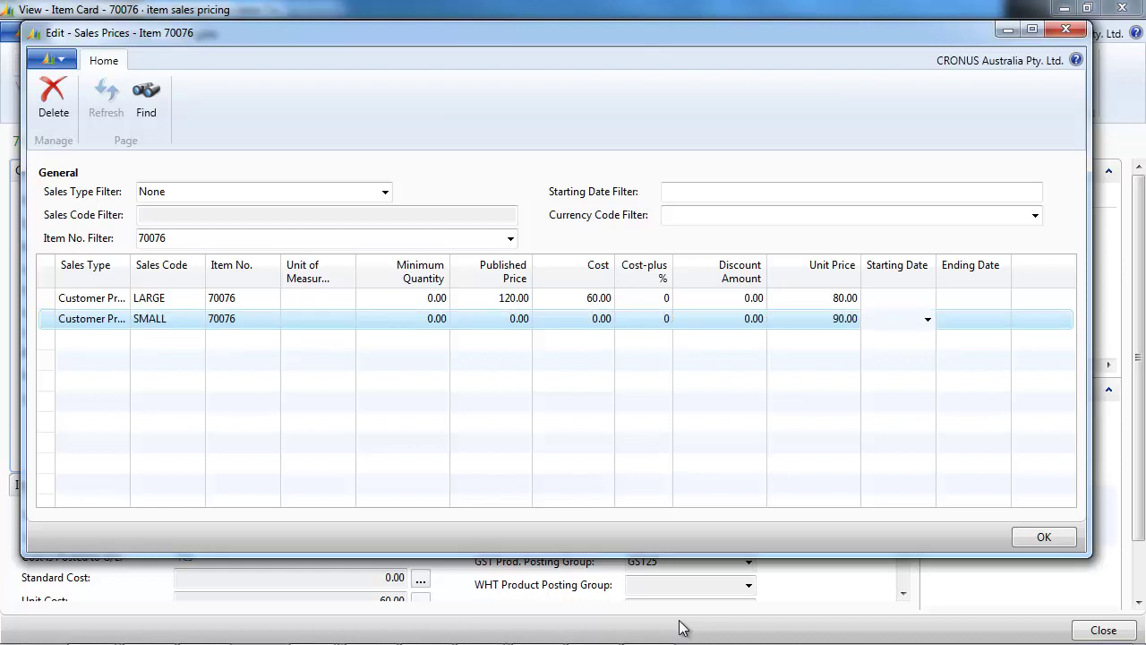
pyautogui.click(1065, 33)
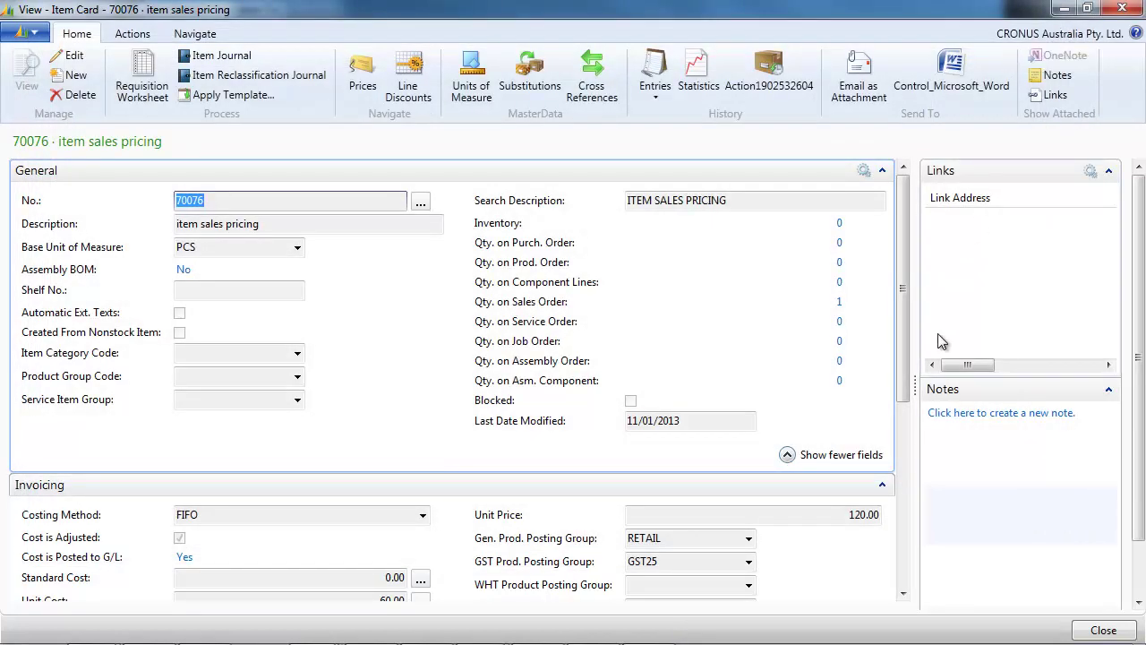
# Step: Return to the order and check customer 30000's price groups, leaving them unchanged
pyautogui.press('Escape')
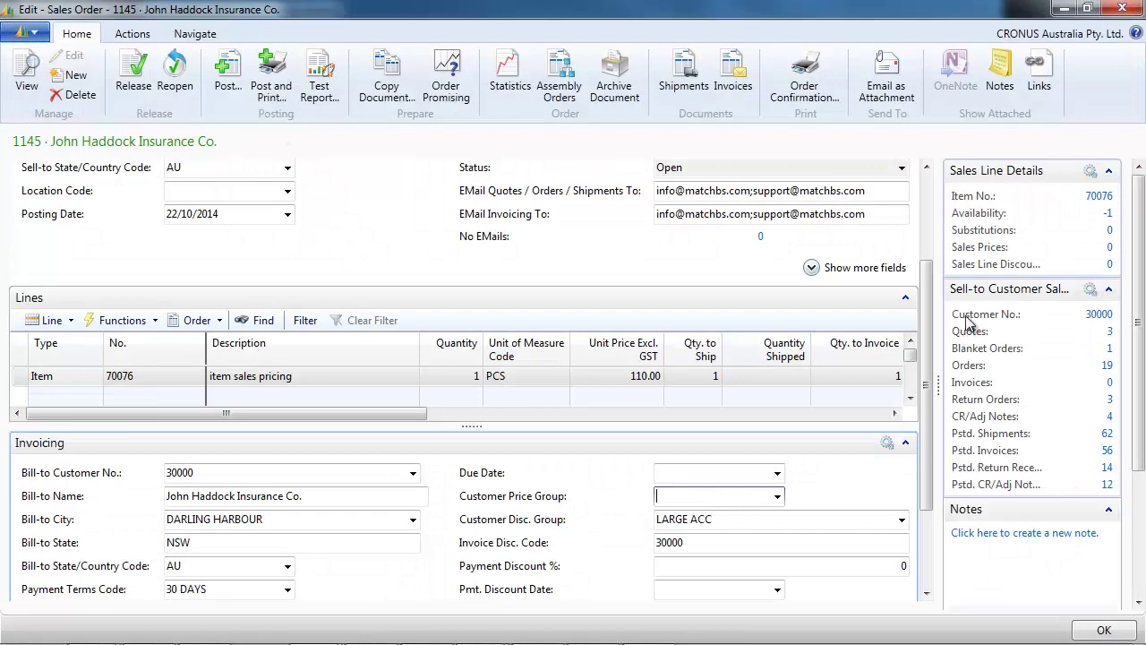
pyautogui.click(1097, 316)
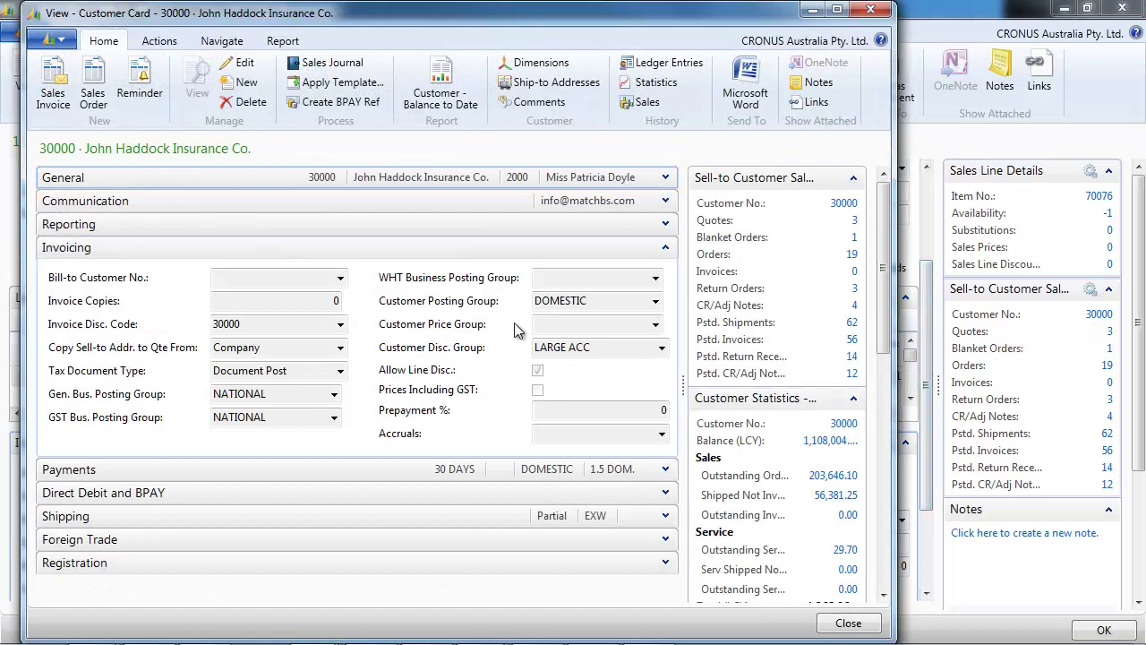
pyautogui.click(655, 328)
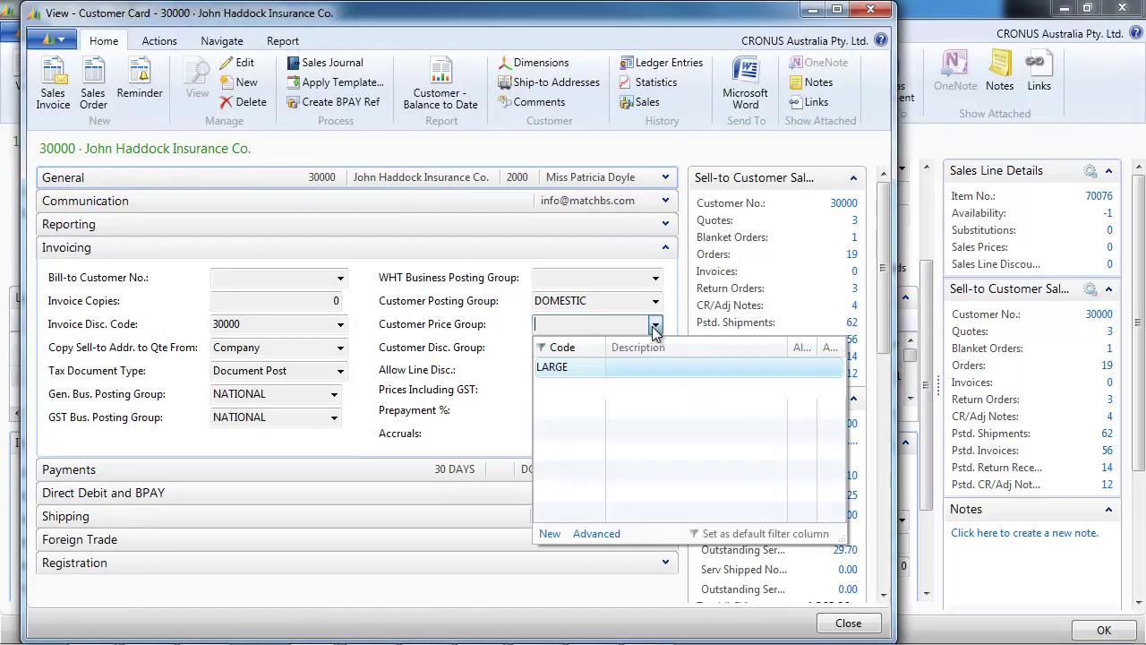
pyautogui.press('Escape')
pyautogui.press('Escape')
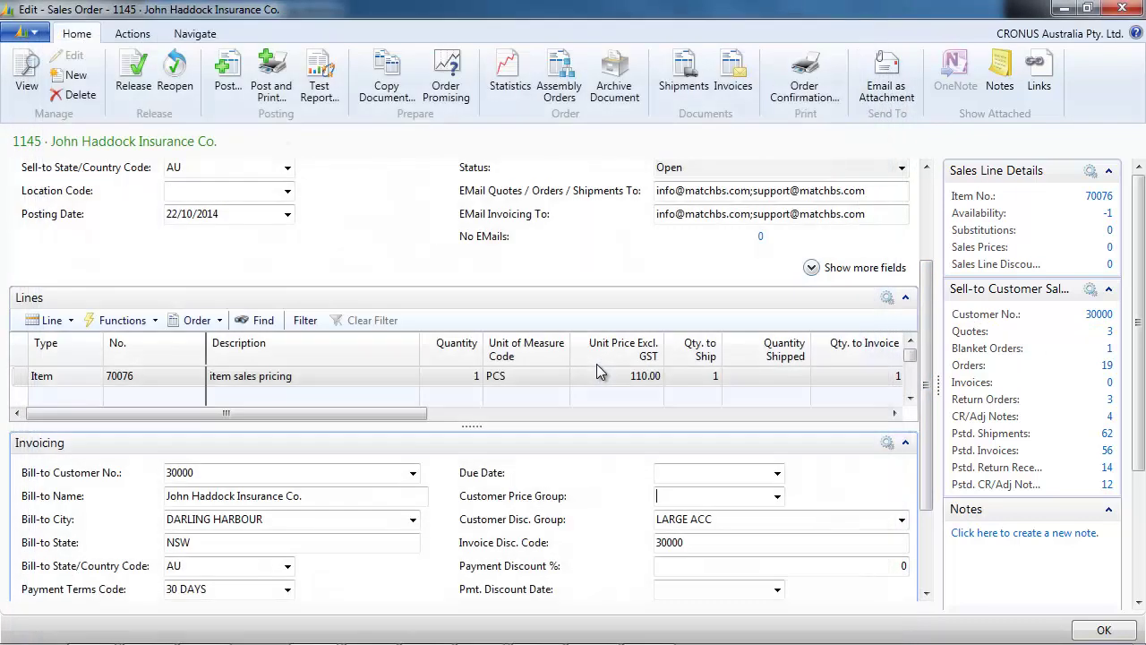
# Step: Set the order's price group to LARGE and re-enter item 70076 for the 80.00 price
pyautogui.click(777, 498)
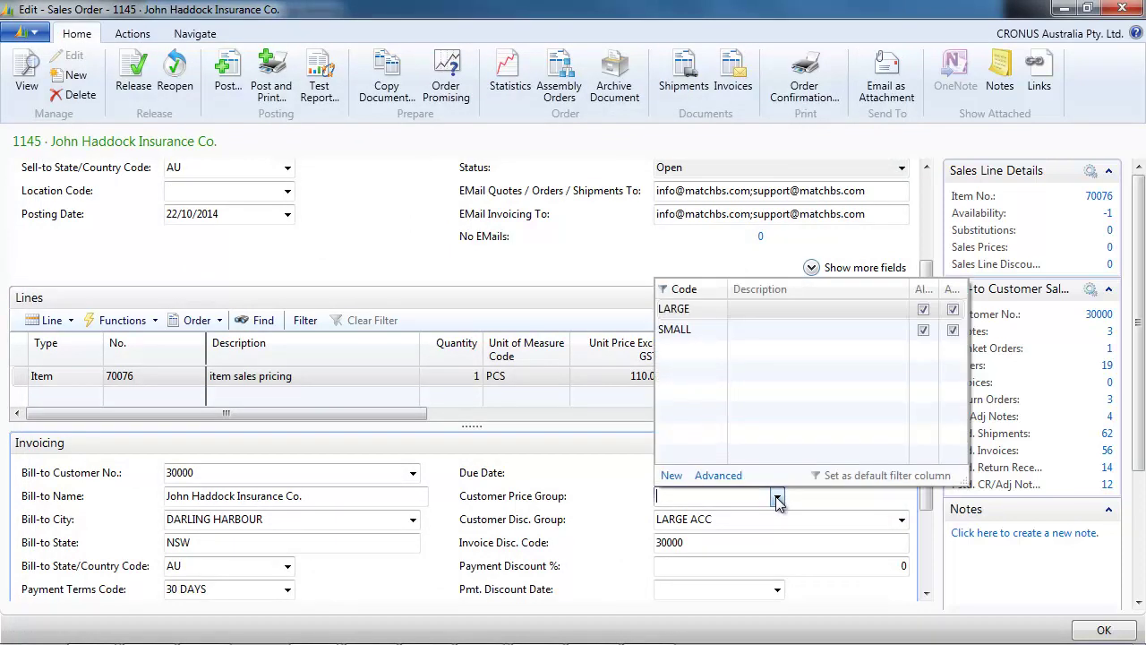
pyautogui.click(743, 308)
pyautogui.click(351, 371)
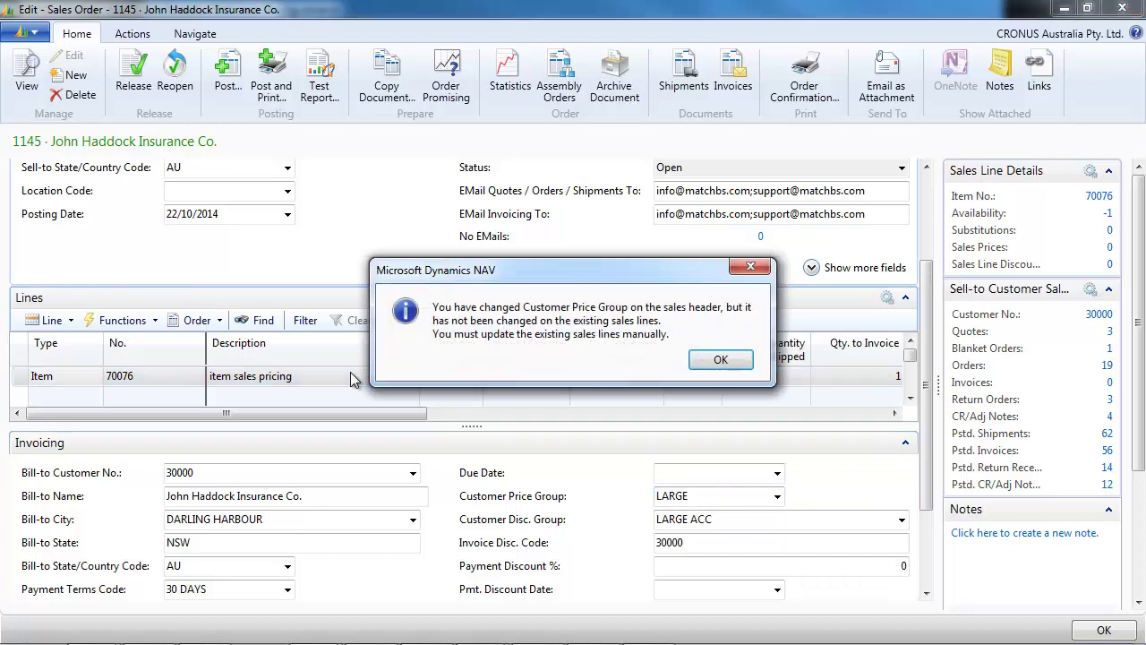
pyautogui.press('Return')
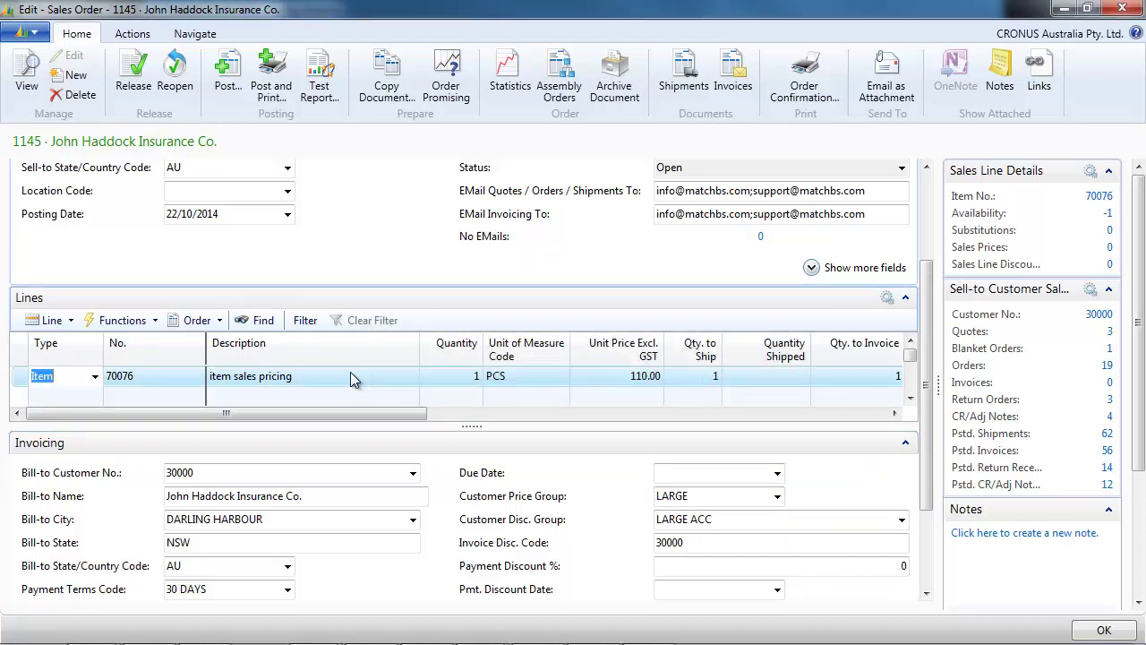
pyautogui.hotkey('ctrl', 'Delete')
pyautogui.press('Return')
pyautogui.press('Tab')
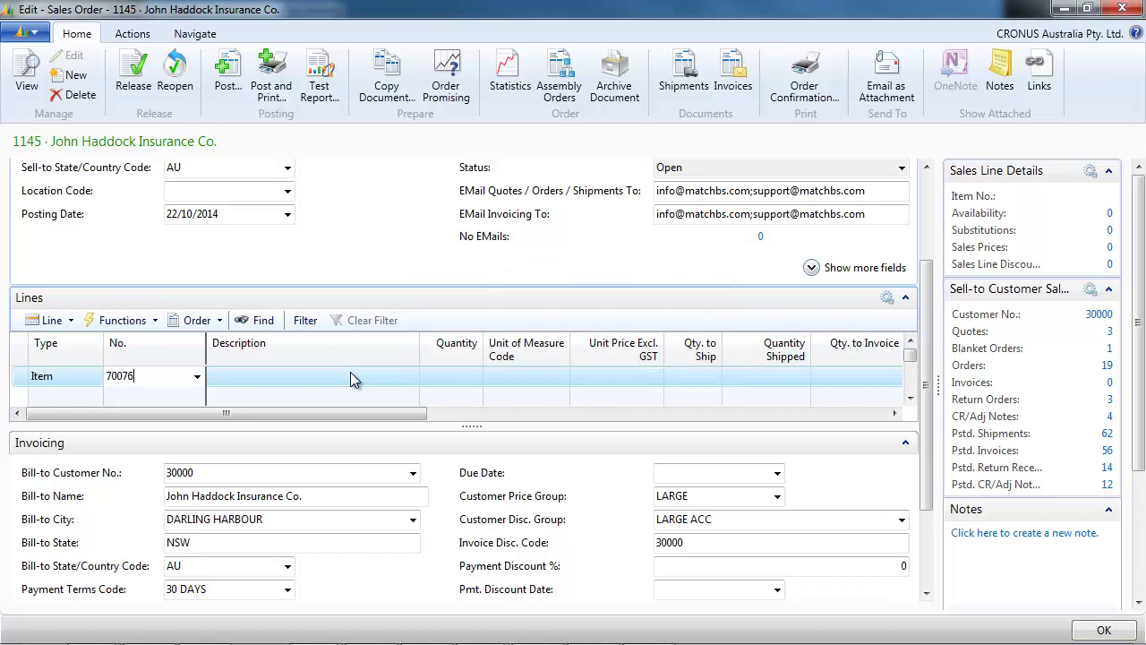
pyautogui.press('Tab')
pyautogui.press('Tab')
pyautogui.hotkey('shift', 'Tab')
pyautogui.hotkey('shift', 'Tab')
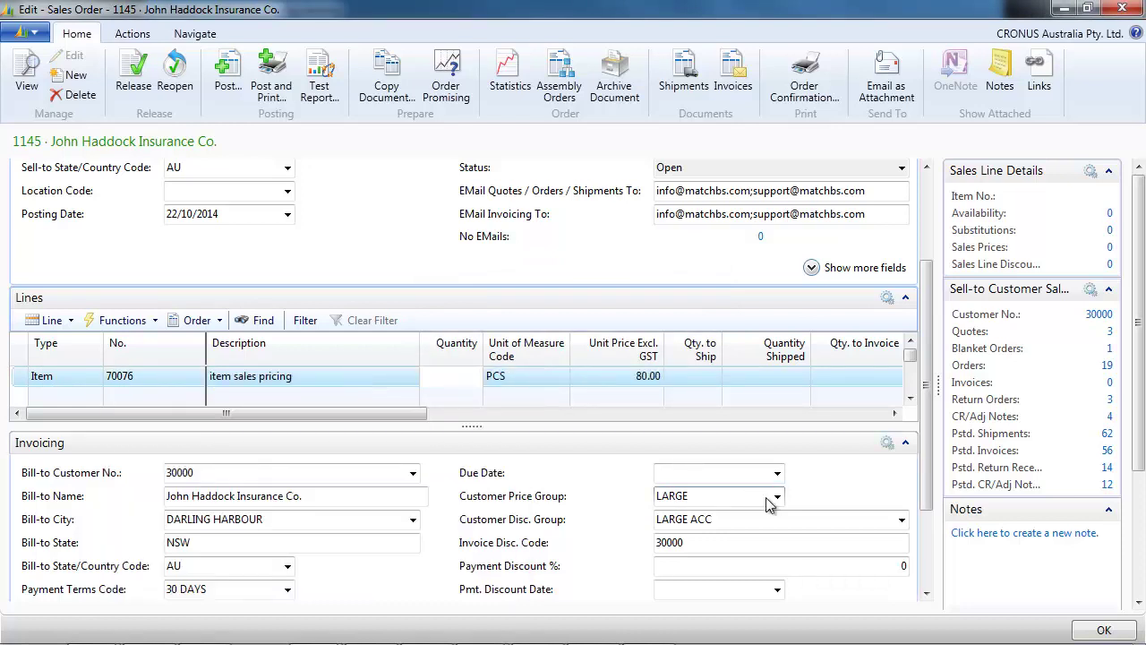
# Step: Switch the order's price group to SMALL and re-enter item 70076 for the 90.00 price
pyautogui.click(778, 501)
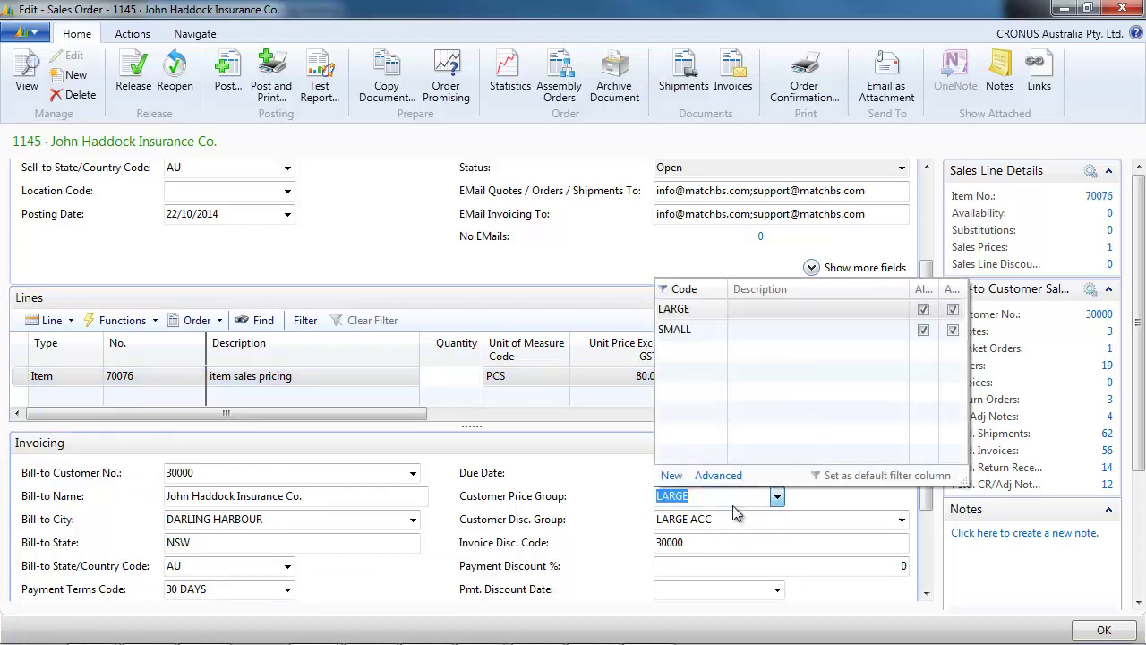
pyautogui.click(705, 337)
pyautogui.press('Tab')
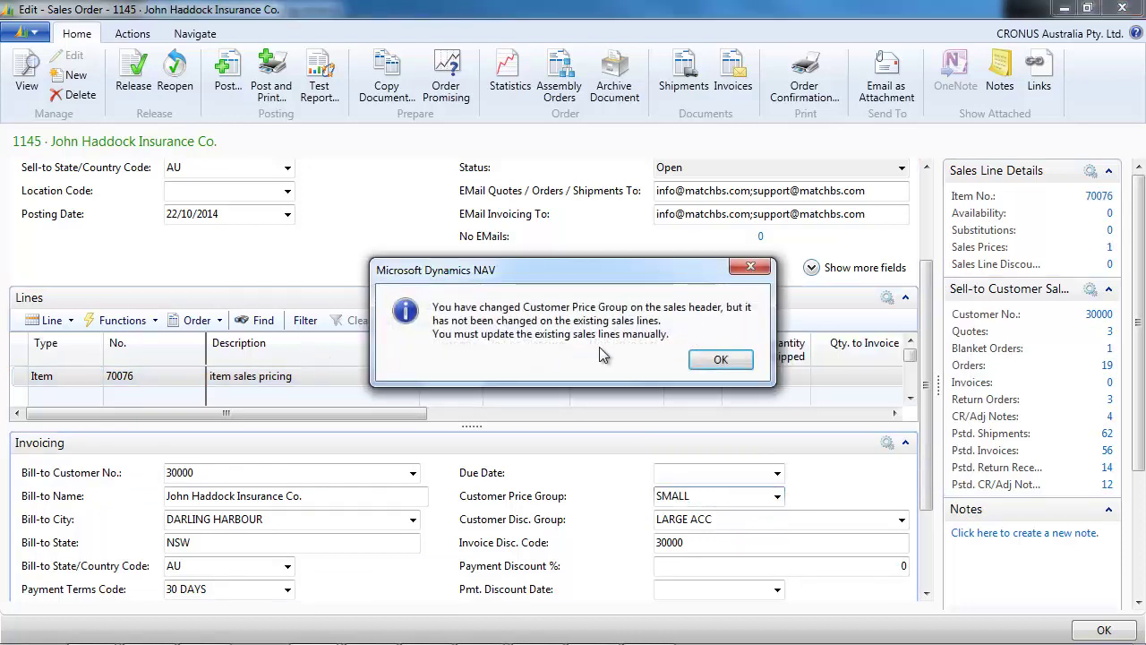
pyautogui.press('Return')
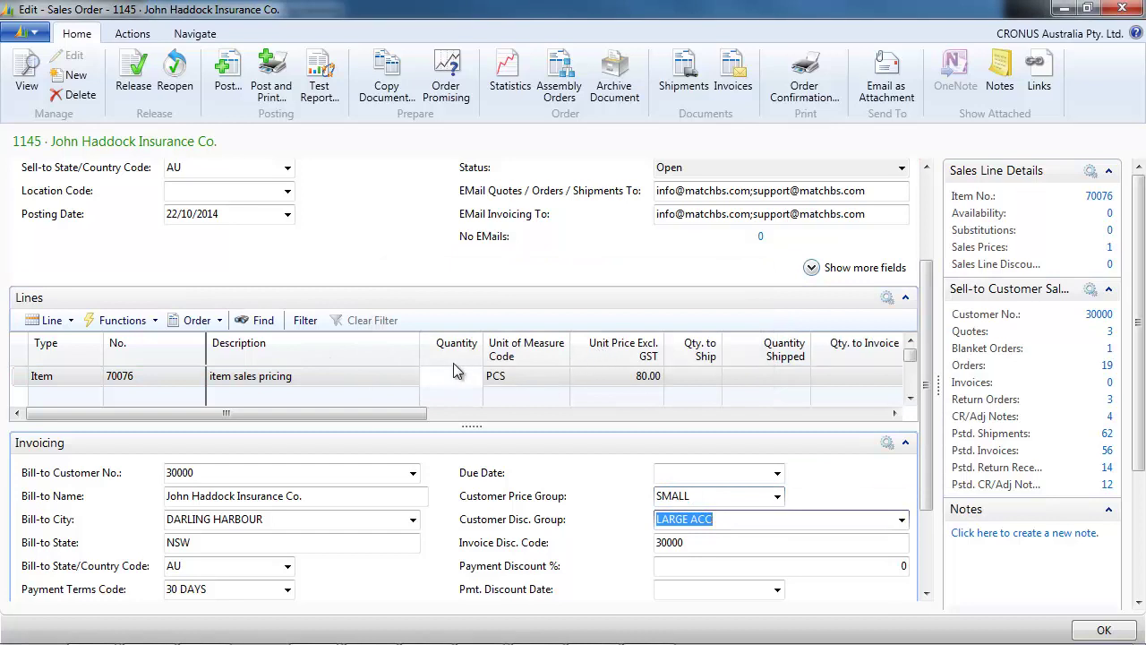
pyautogui.click(448, 373)
pyautogui.hotkey('ctrl', 'Delete')
pyautogui.press('Return')
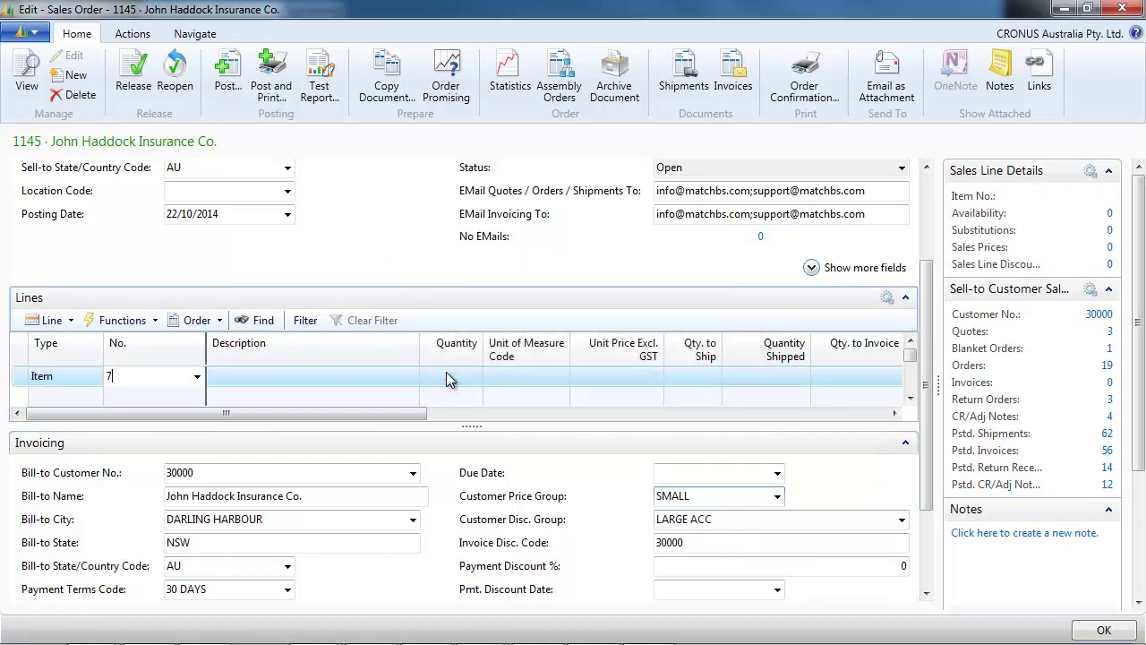
pyautogui.write('0076')
pyautogui.press('Return')
pyautogui.press('Return')
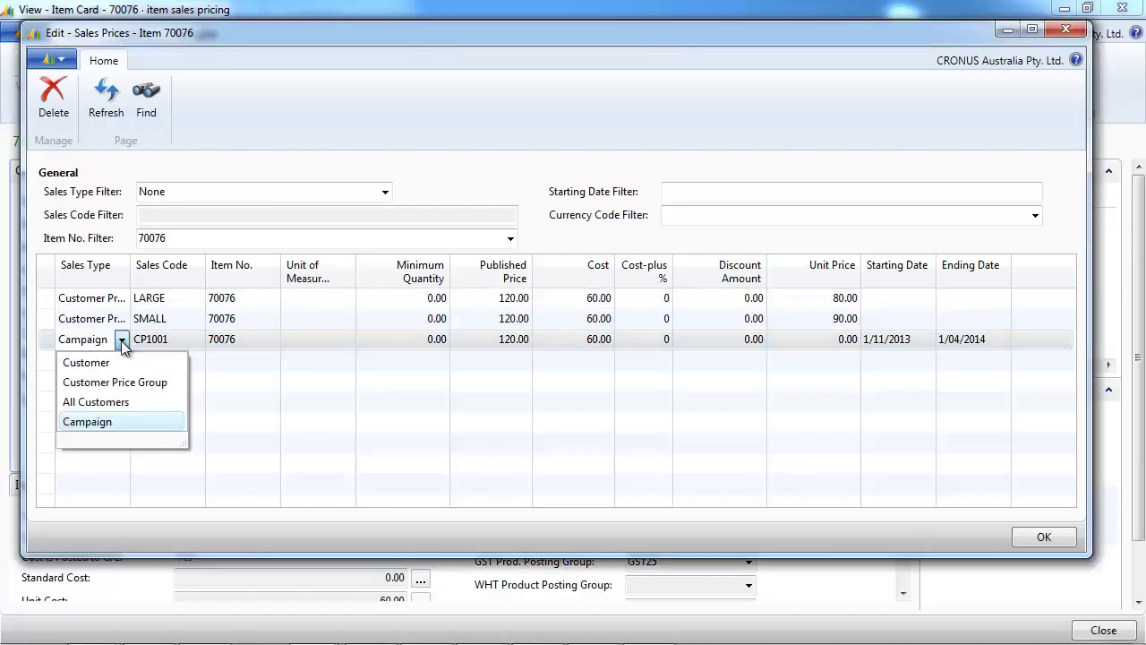
# Step: Keep the CP1001 Campaign price line, close the price and item windows, and check the order's Campaign No
pyautogui.click(176, 337)
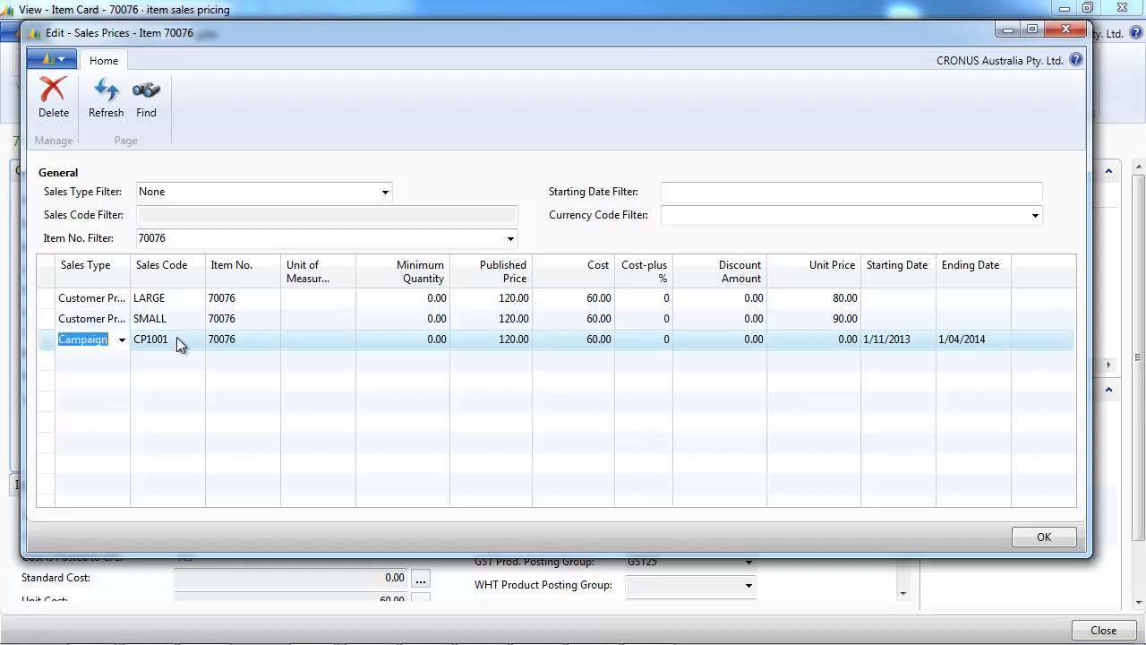
pyautogui.click(187, 339)
pyautogui.click(196, 340)
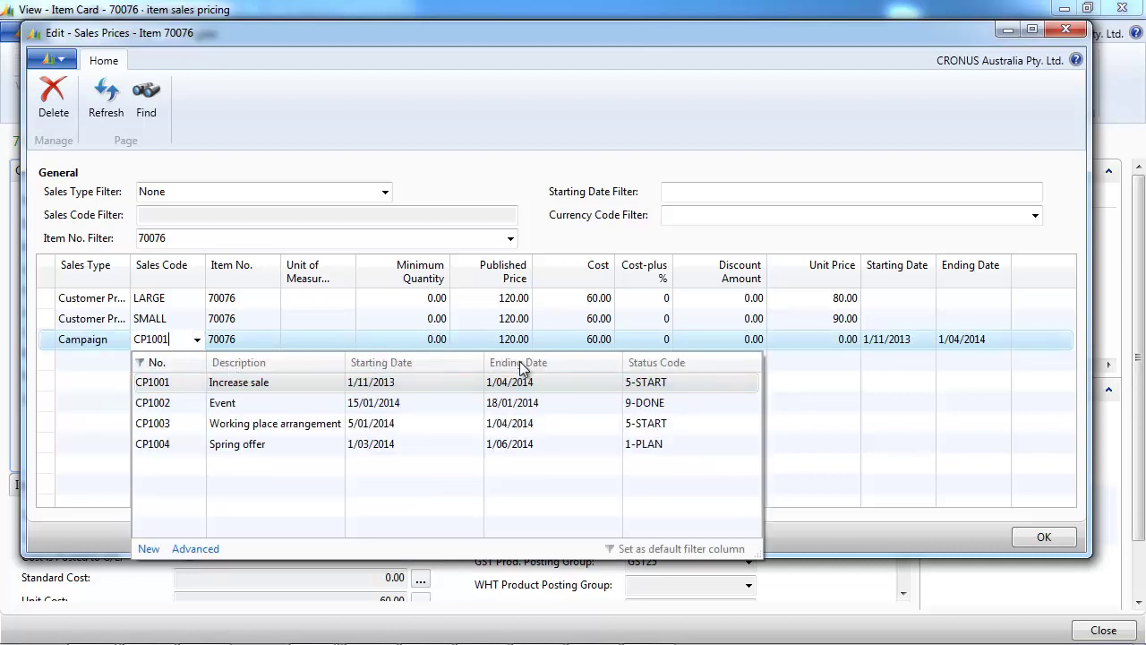
pyautogui.press('Escape')
pyautogui.press('Escape')
pyautogui.press('Escape')
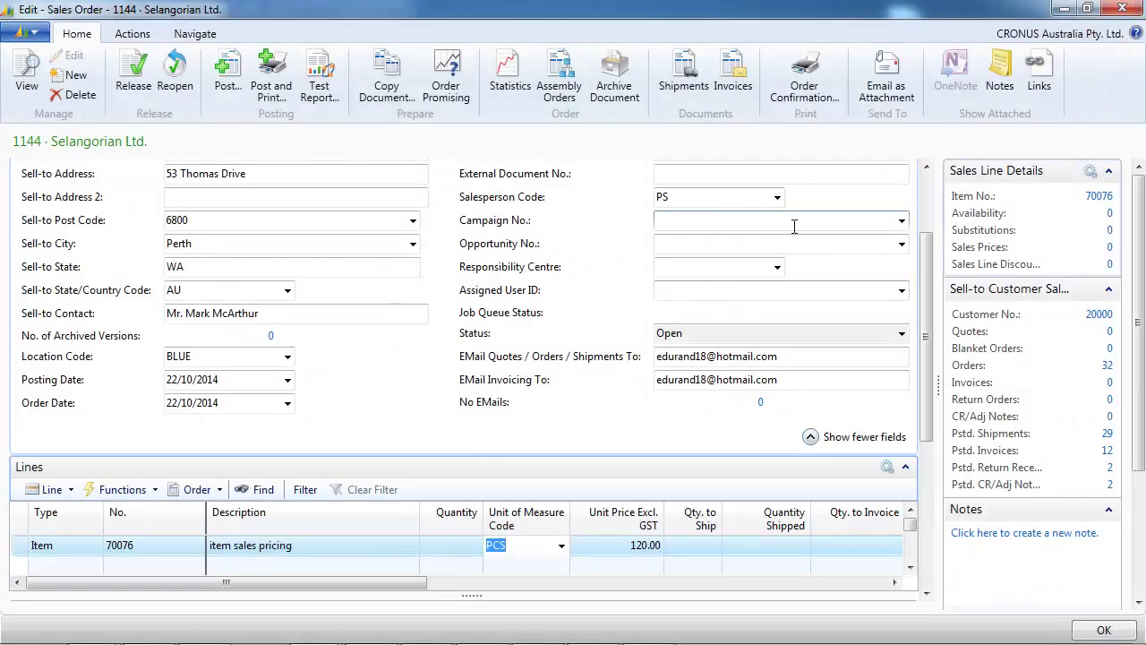
pyautogui.click(794, 225)
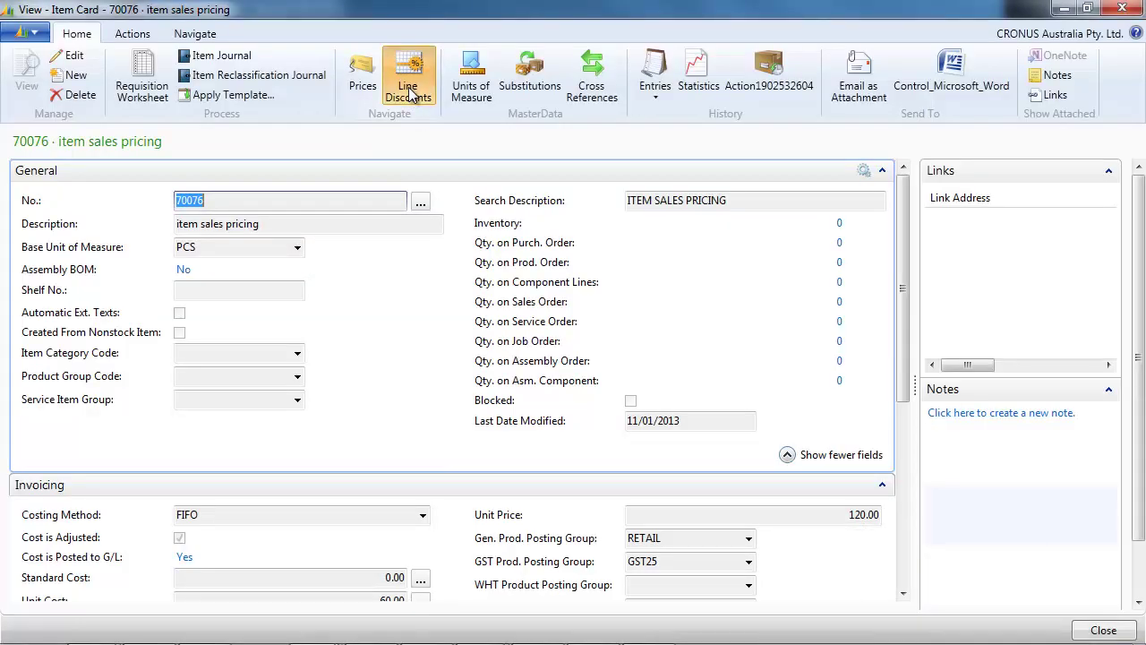
pyautogui.click(408, 89)
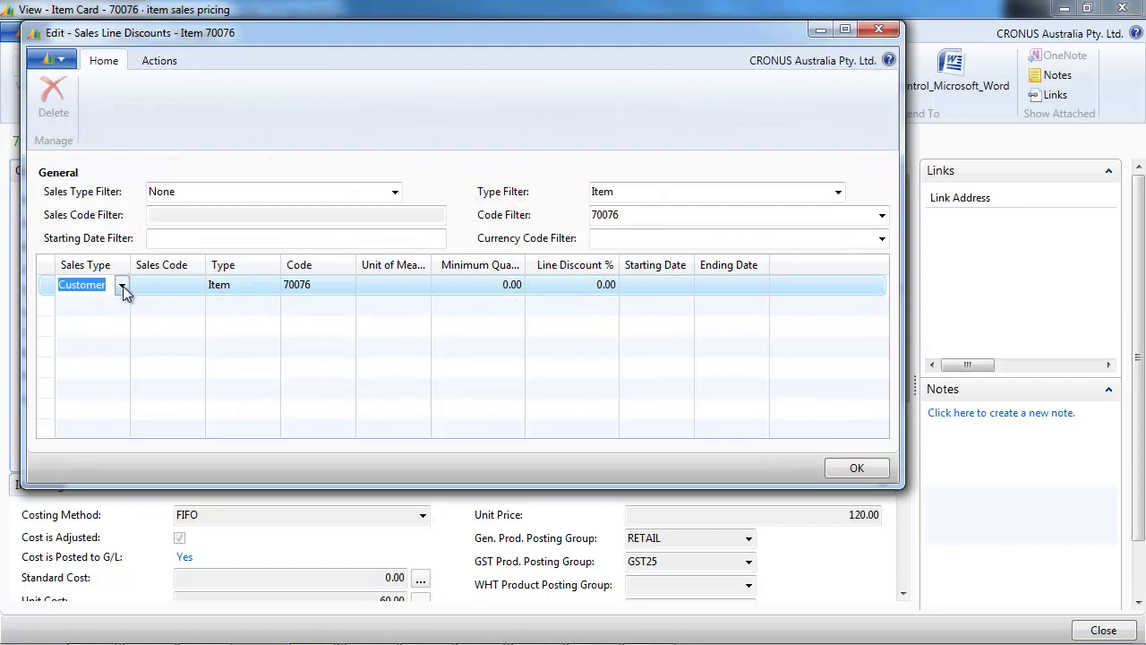
pyautogui.click(122, 287)
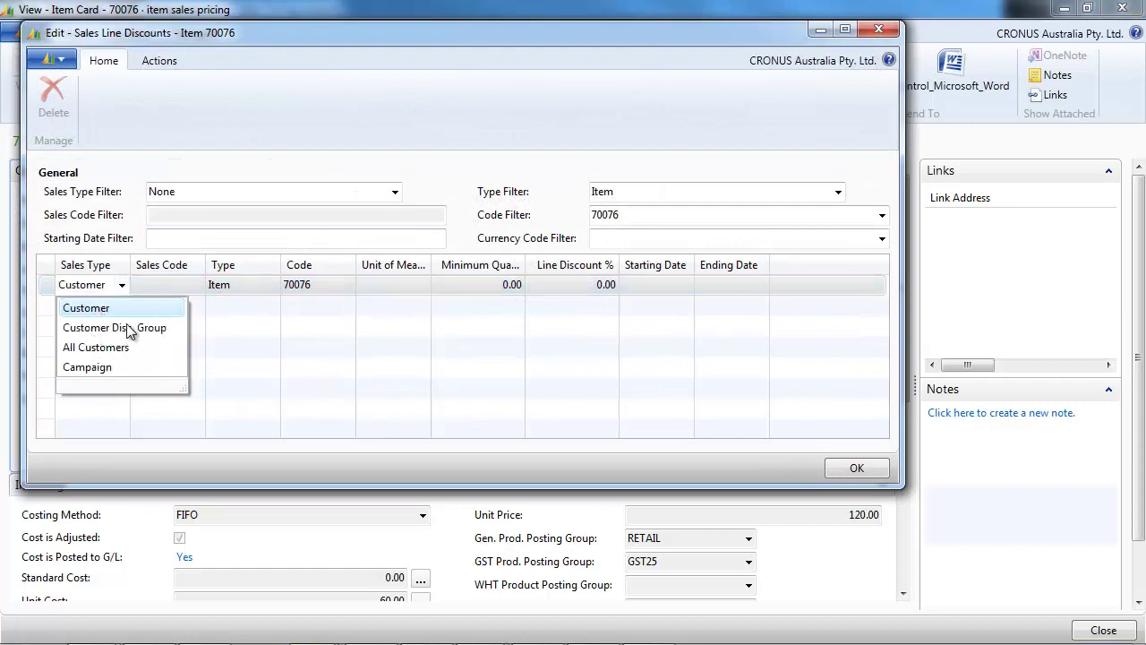
pyautogui.click(121, 286)
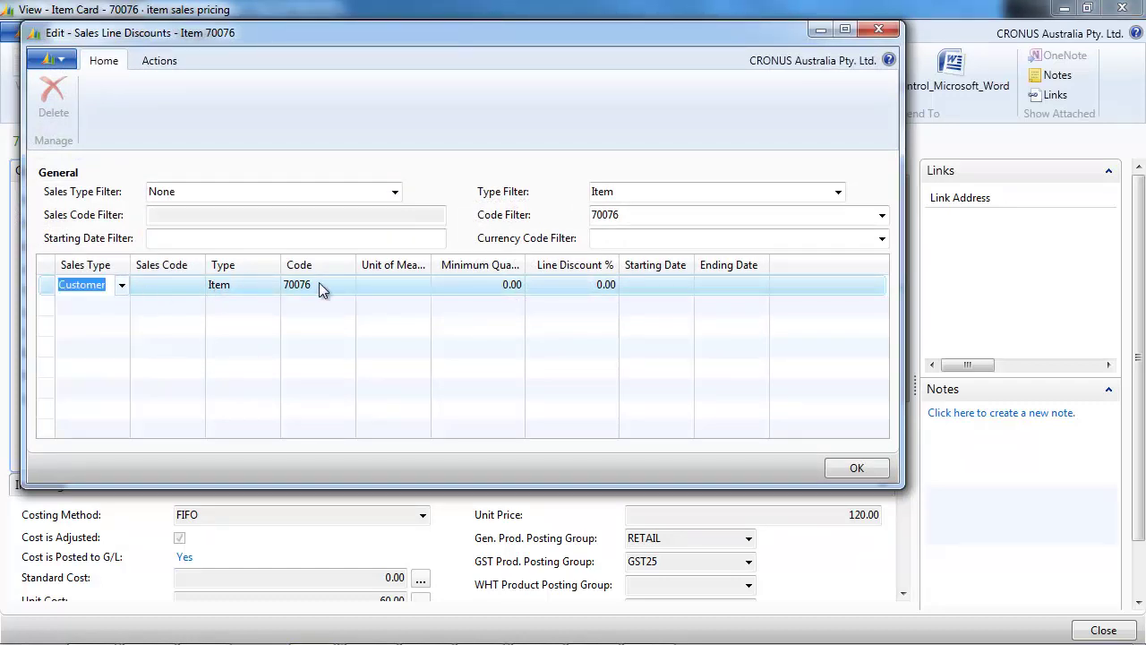
pyautogui.rightClick(557, 266)
pyautogui.click(596, 296)
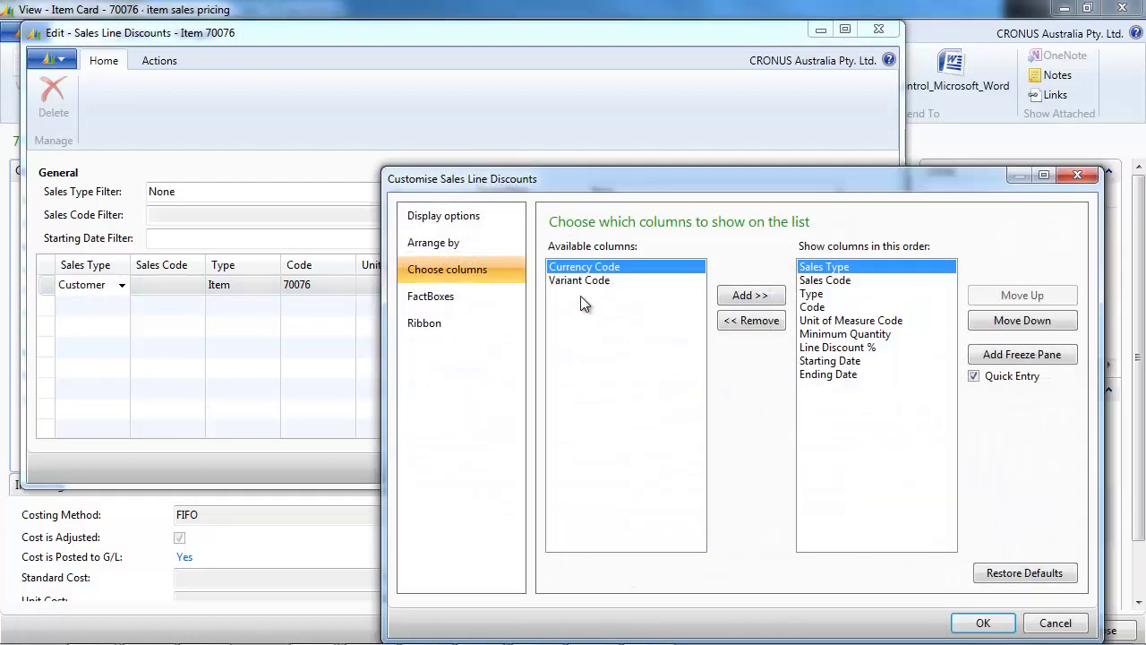
pyautogui.click(1077, 176)
pyautogui.click(261, 289)
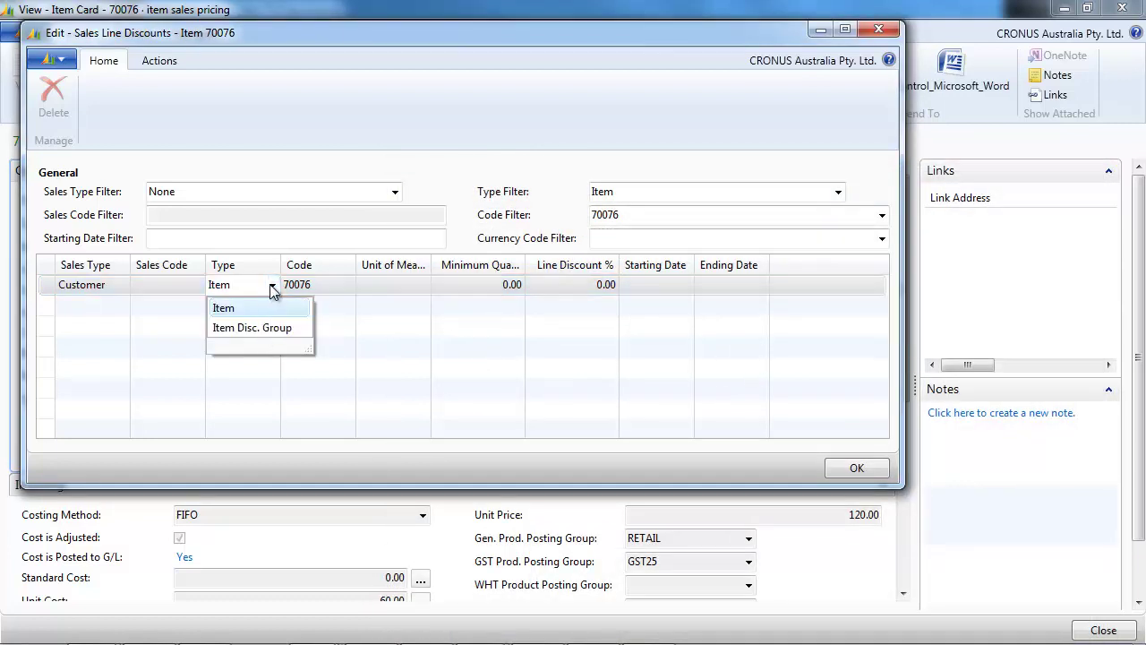
pyautogui.click(271, 285)
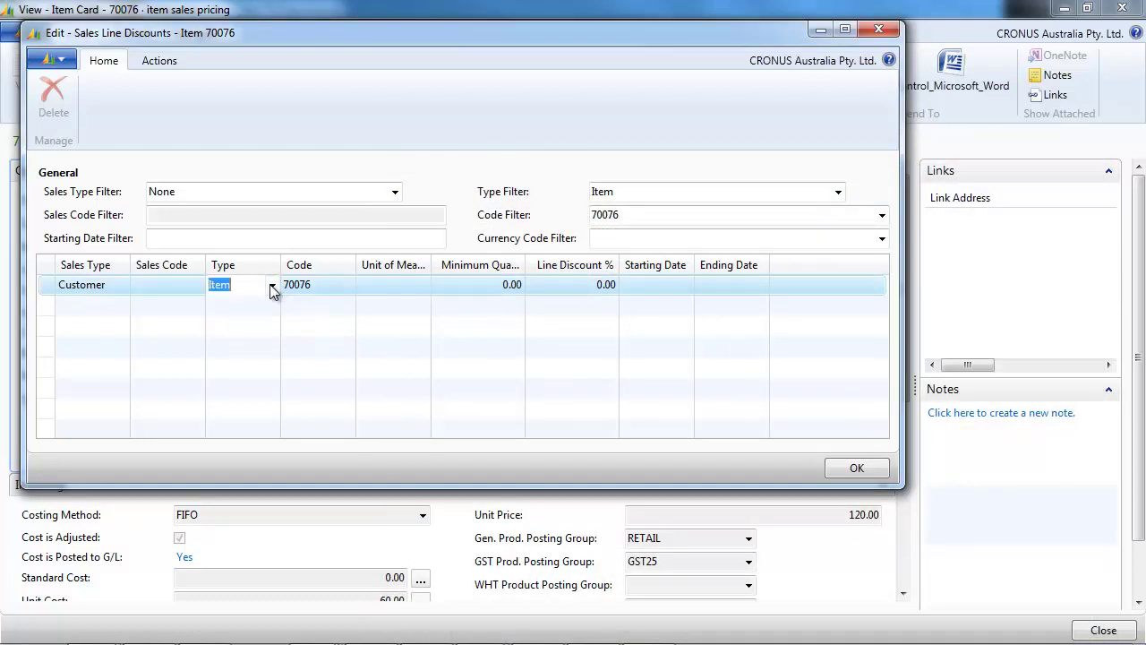
pyautogui.click(879, 29)
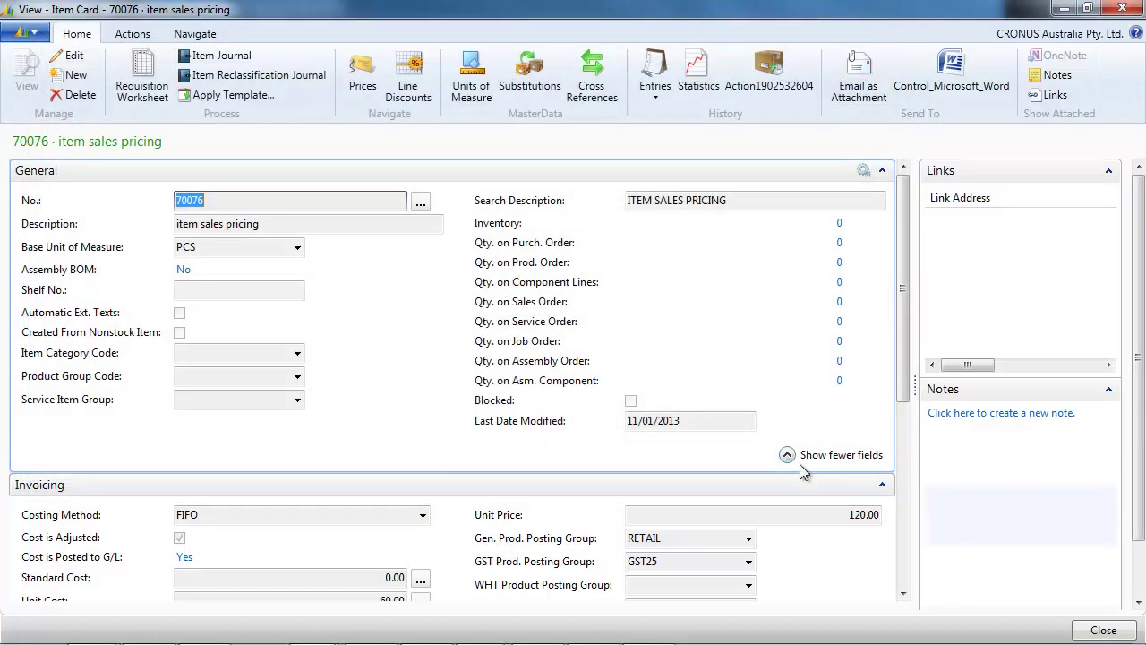
# Step: In BICYCLE's sales line discounts, give Customer Disc. Group LARGE ACC a 10% discount and close
pyautogui.moveTo(906, 396); pyautogui.dragTo(910, 457)
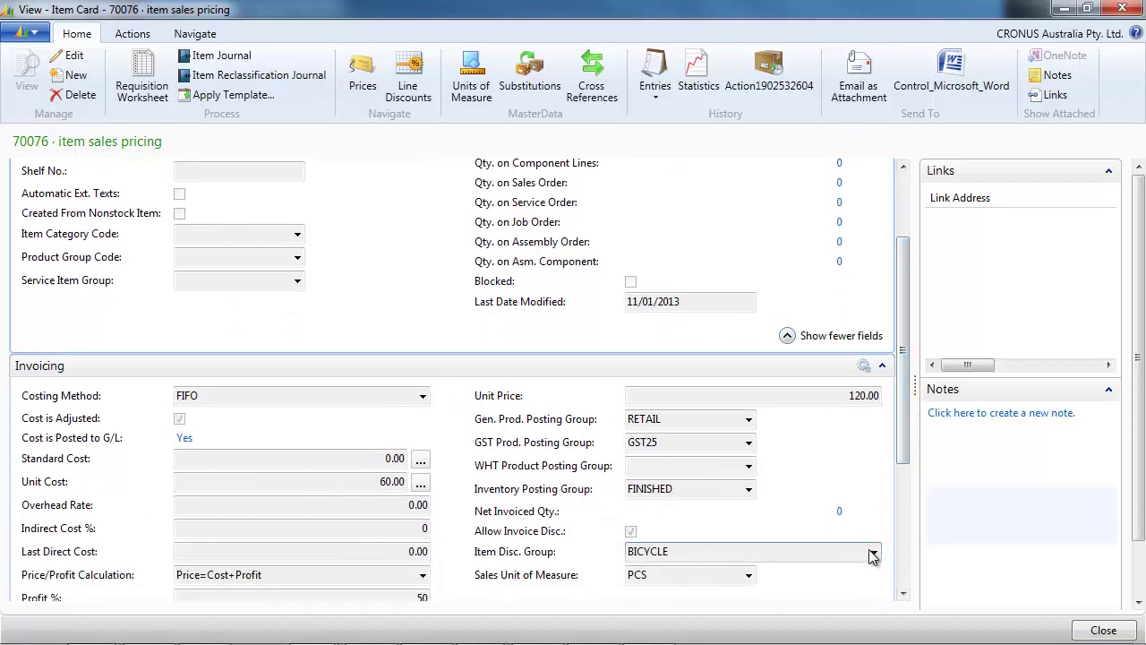
pyautogui.click(873, 553)
pyautogui.click(873, 554)
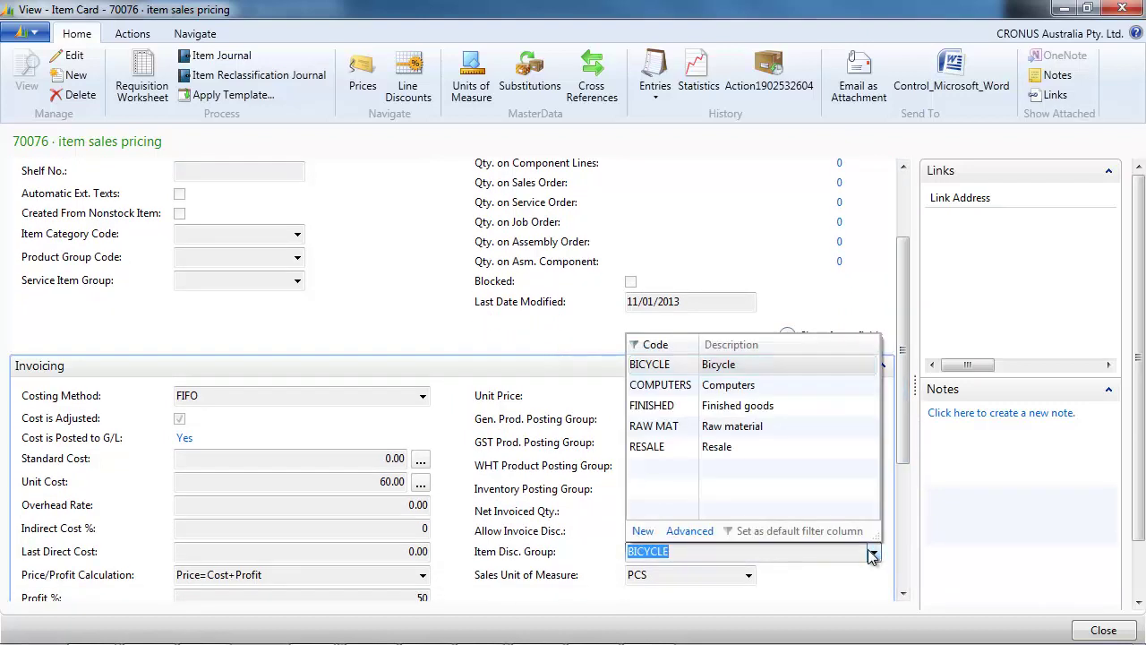
pyautogui.click(705, 531)
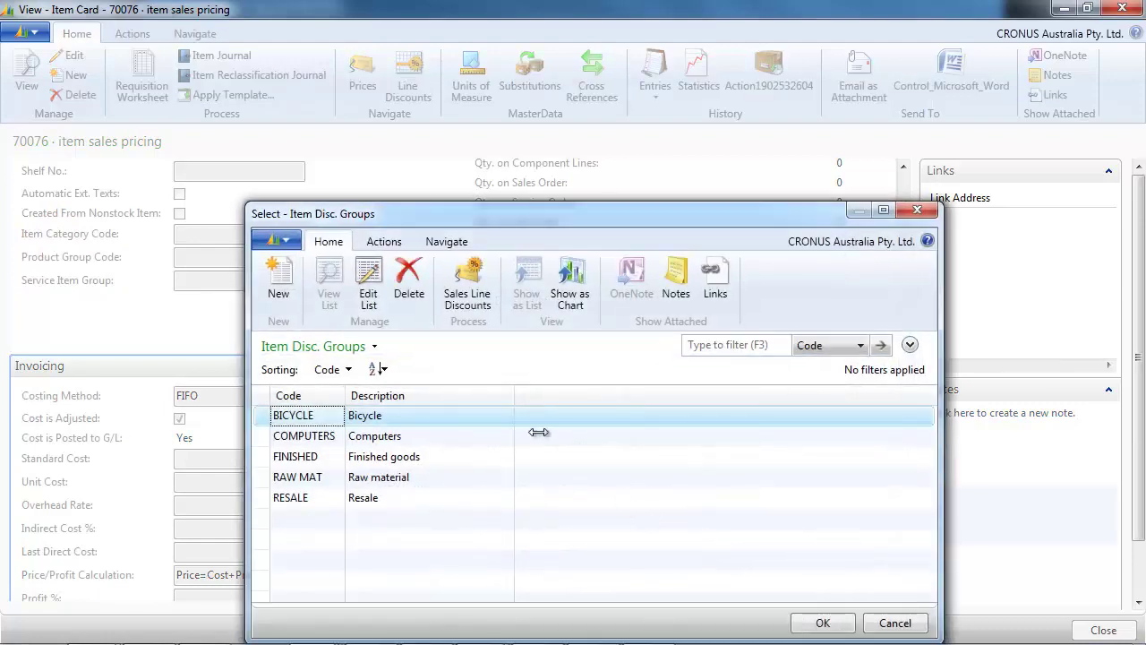
pyautogui.click(472, 296)
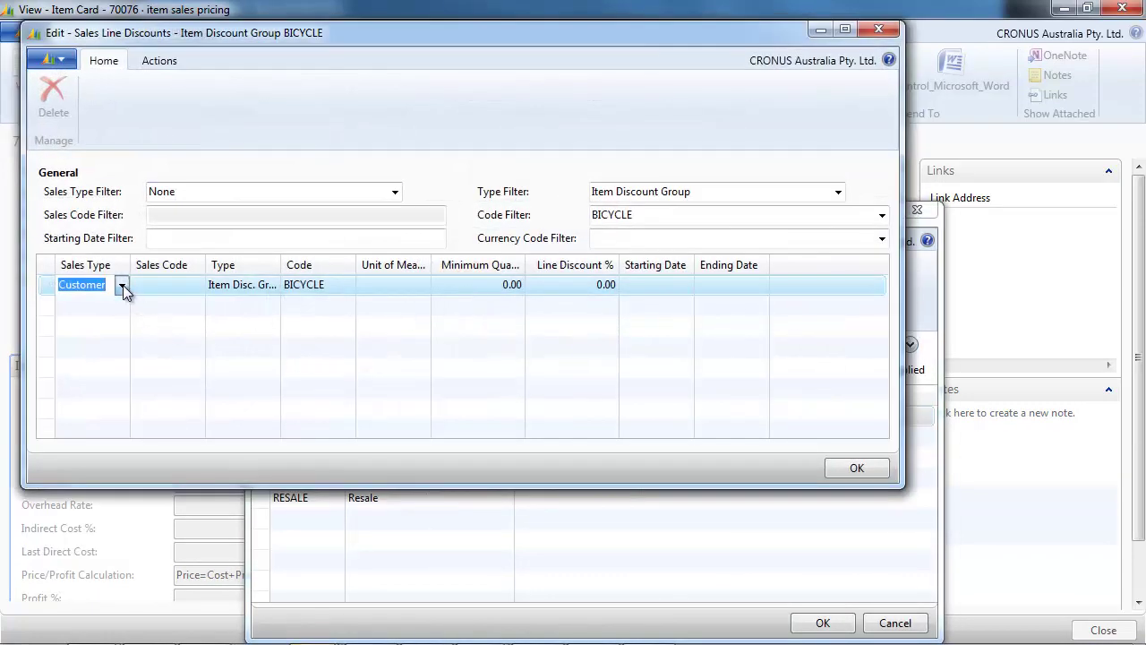
pyautogui.click(123, 285)
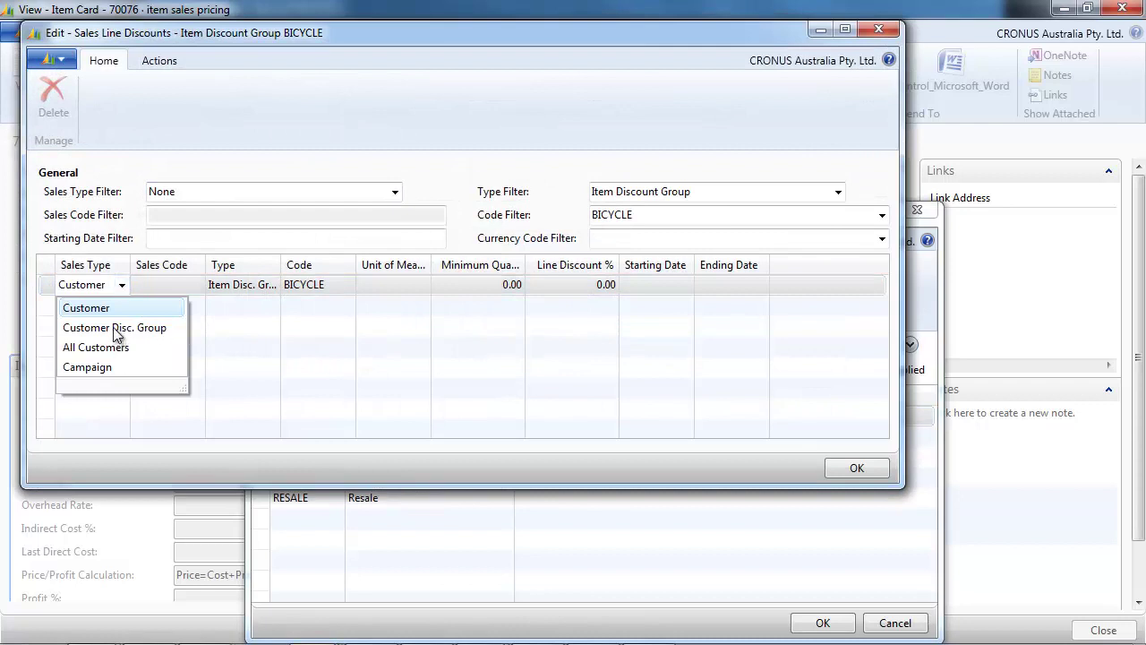
pyautogui.click(114, 327)
pyautogui.click(171, 285)
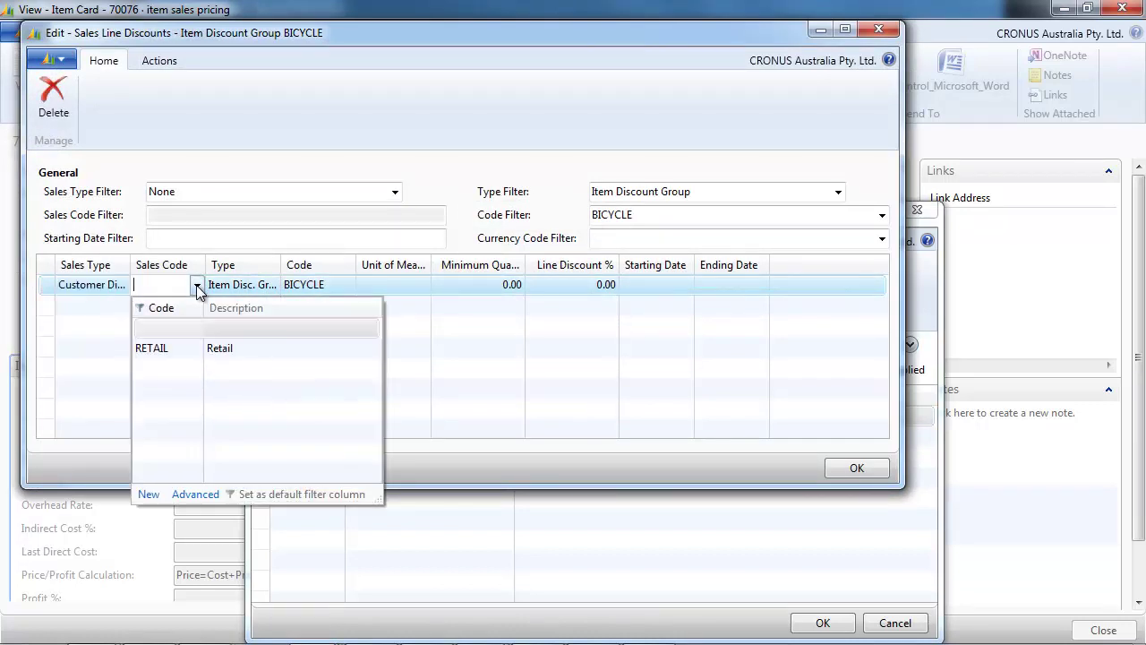
pyautogui.click(218, 327)
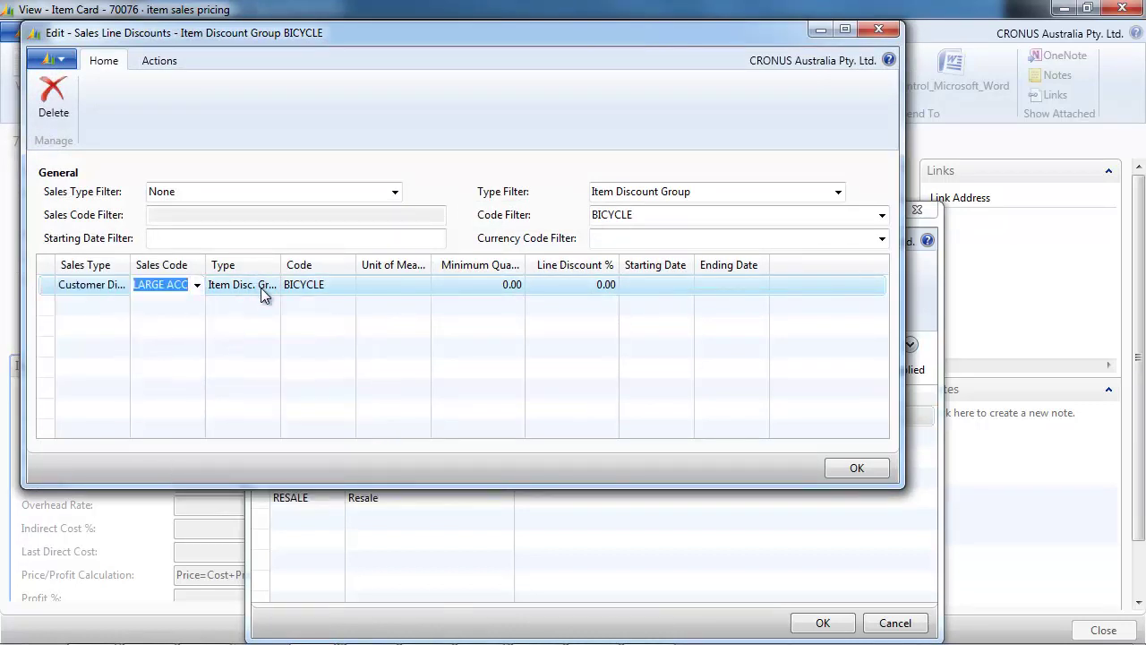
pyautogui.click(577, 284)
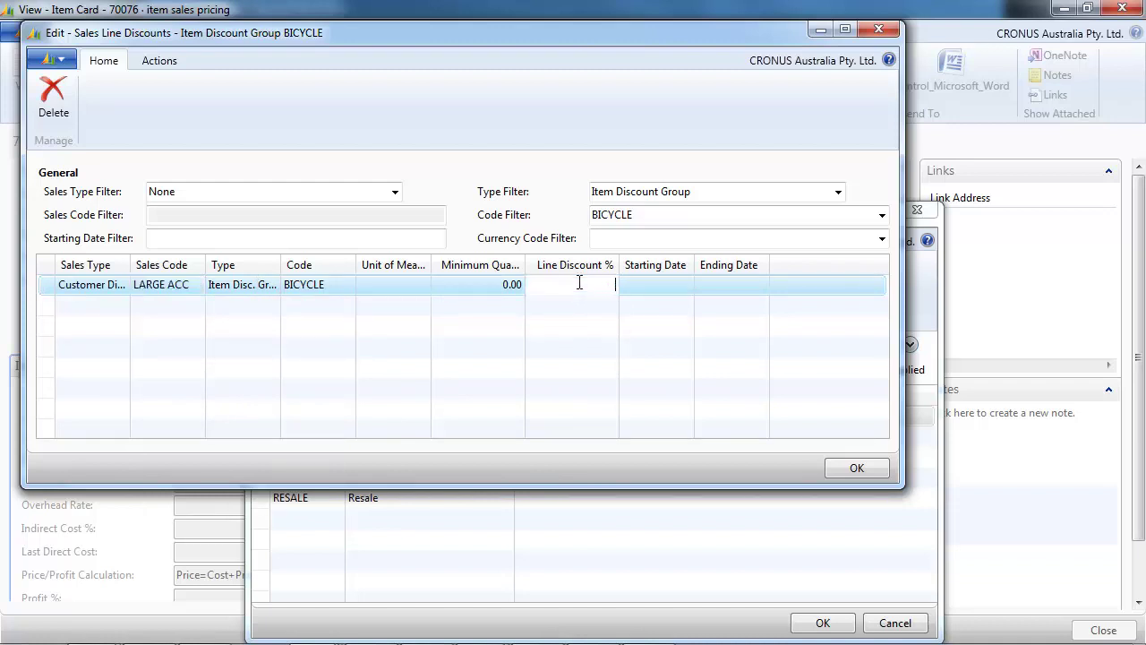
pyautogui.write('10')
pyautogui.press('Tab')
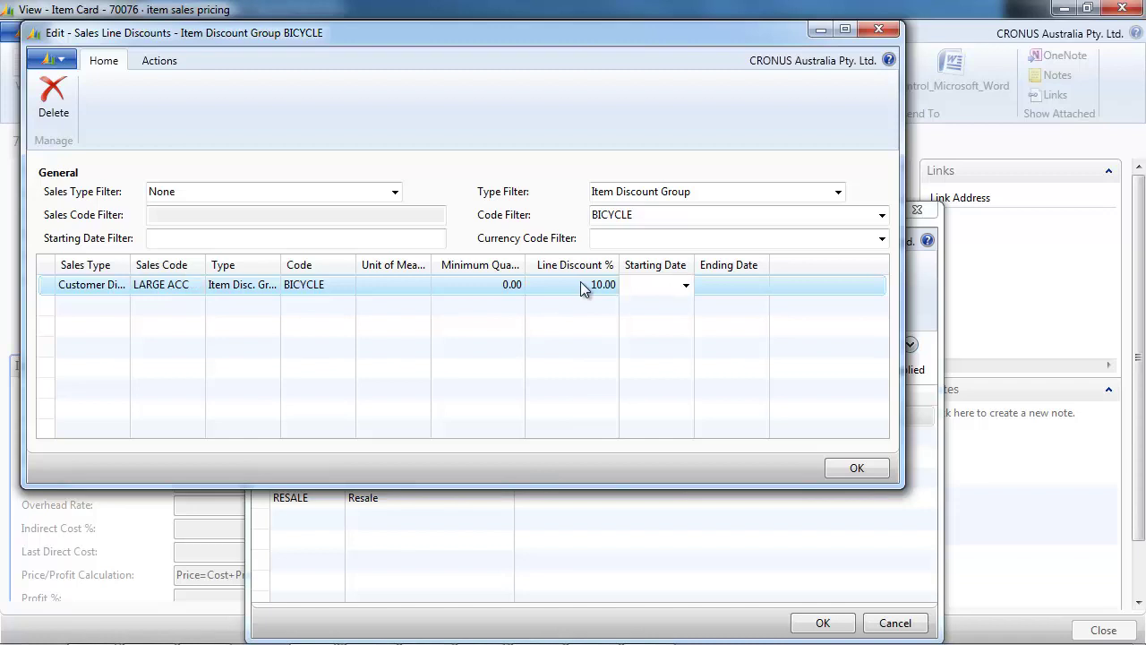
pyautogui.click(879, 32)
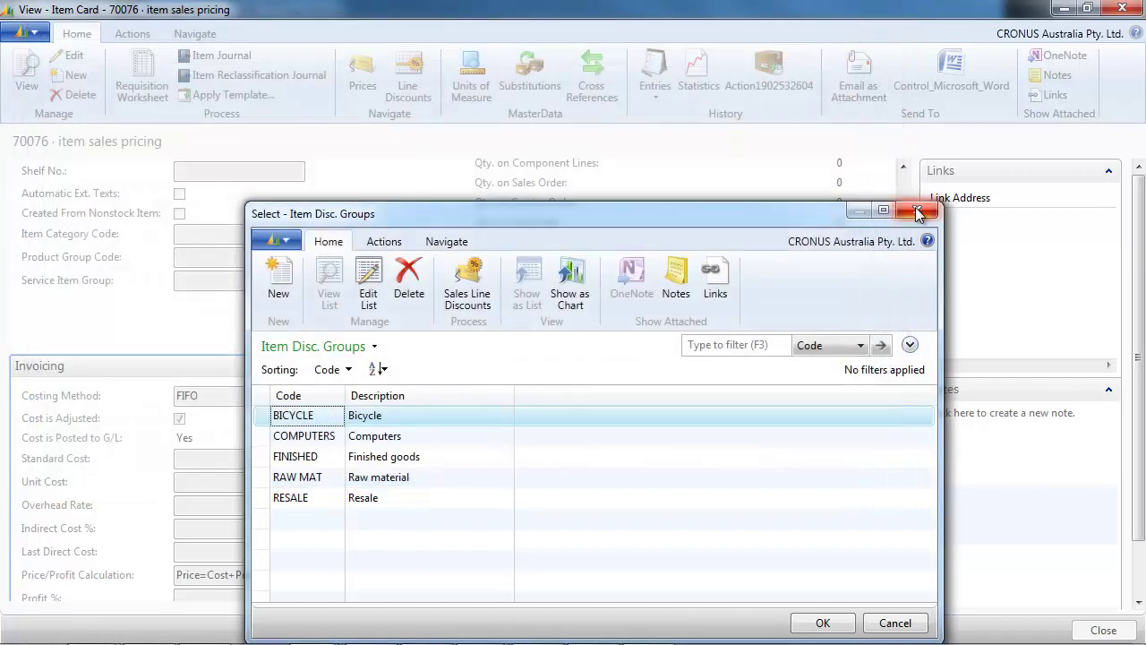
# Step: Close the discount windows and review customer 20000's card from the sales order
pyautogui.click(918, 211)
pyautogui.click(1122, 8)
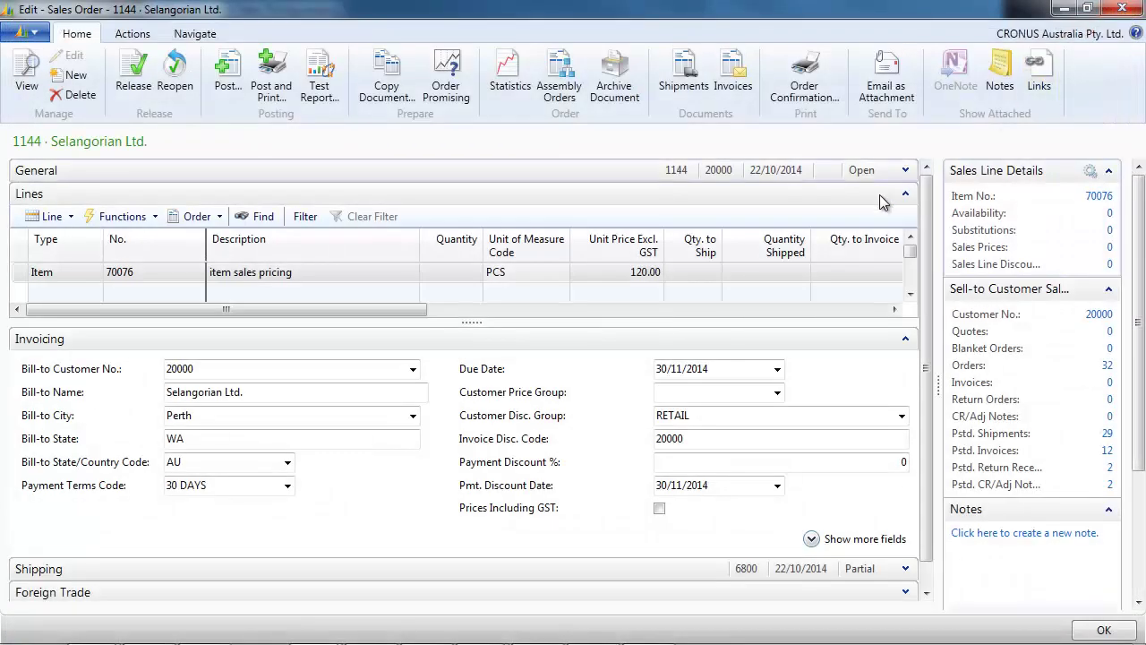
pyautogui.click(1093, 316)
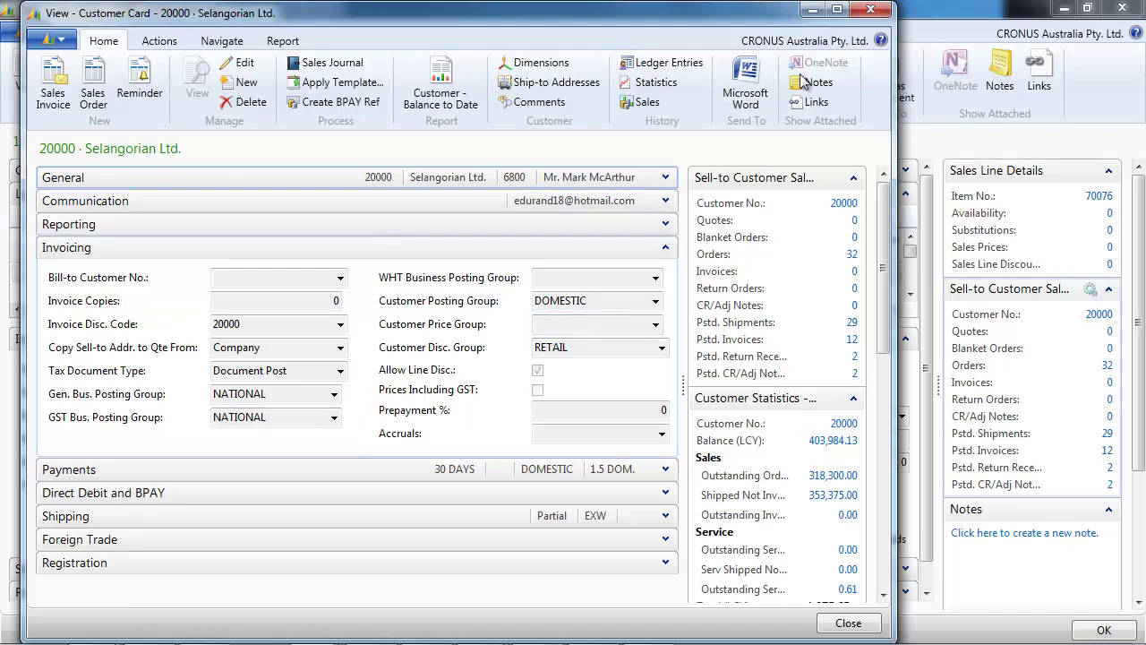
pyautogui.click(872, 11)
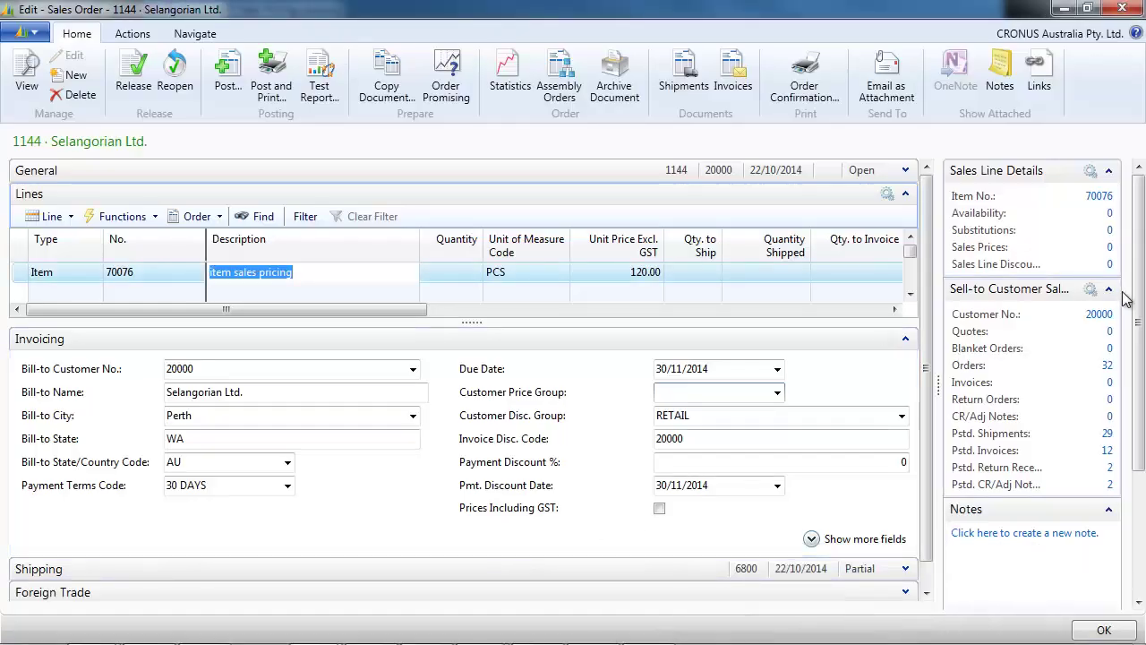
pyautogui.click(1098, 317)
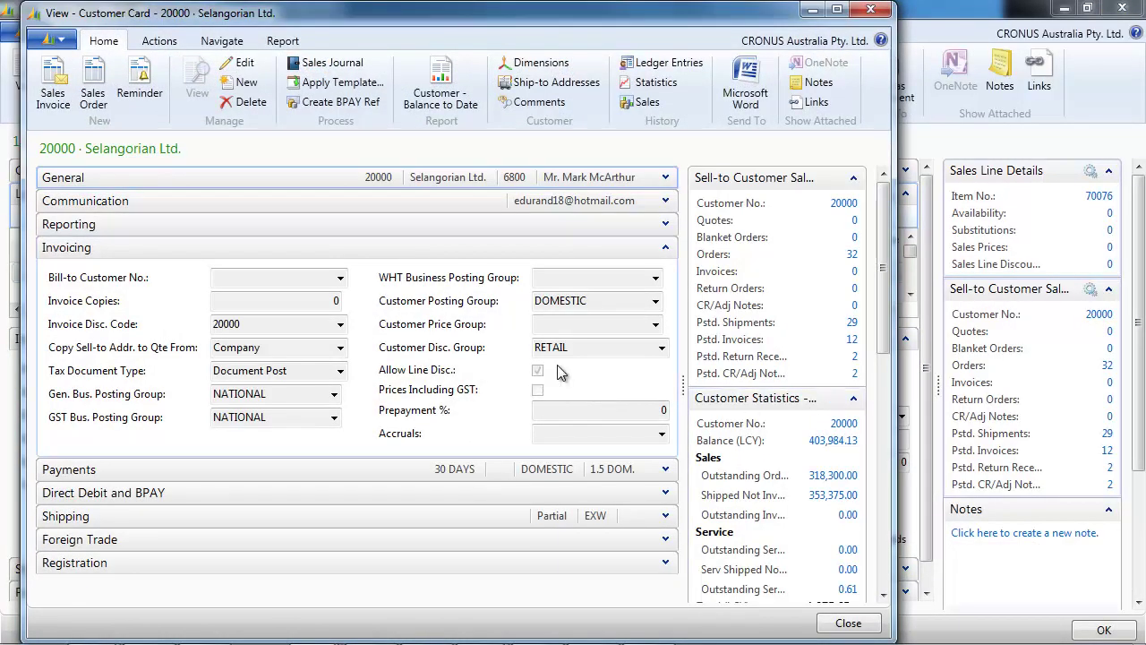
pyautogui.press('Escape')
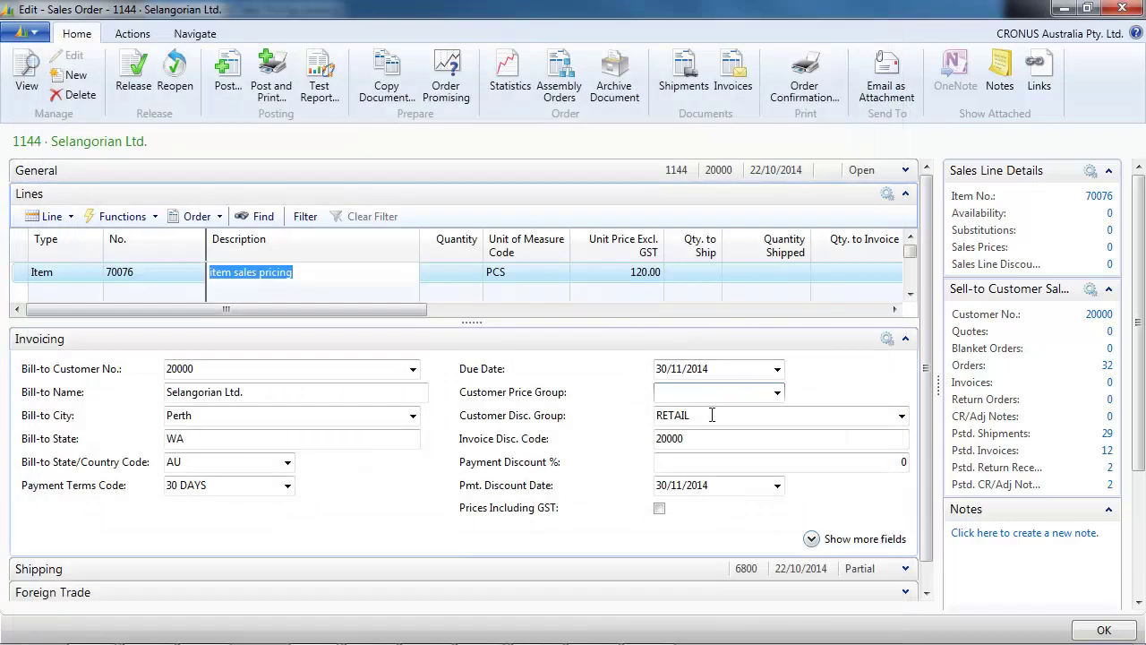
# Step: Look up the customer price groups from the order's discount group field without choosing one
pyautogui.click(712, 415)
pyautogui.rightClick(712, 414)
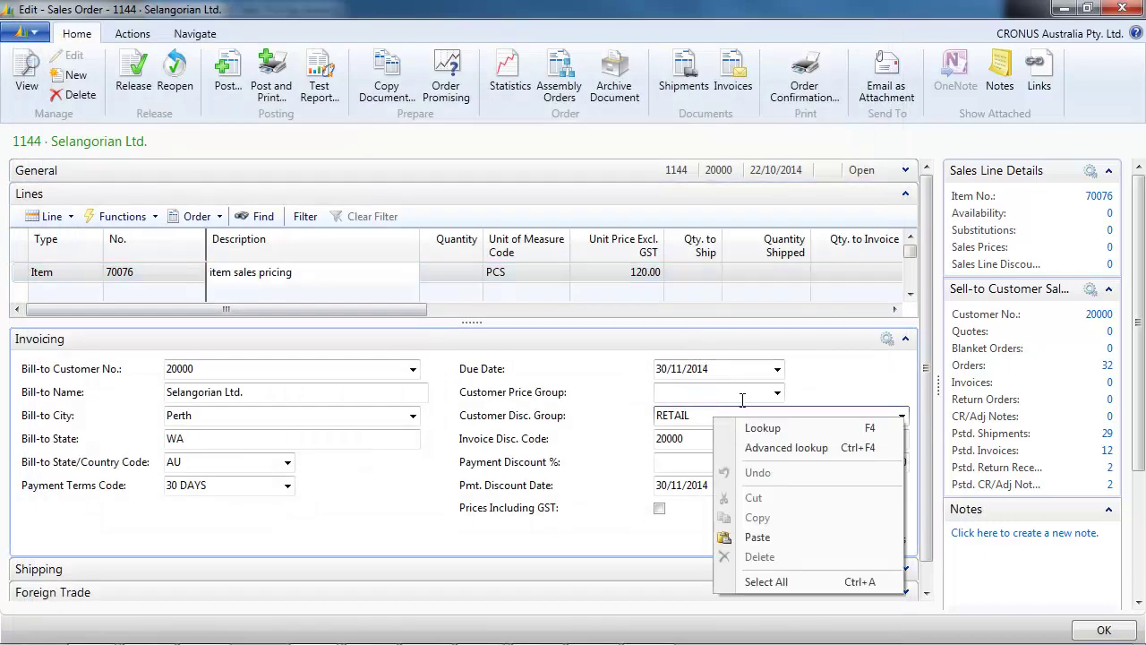
pyautogui.click(775, 447)
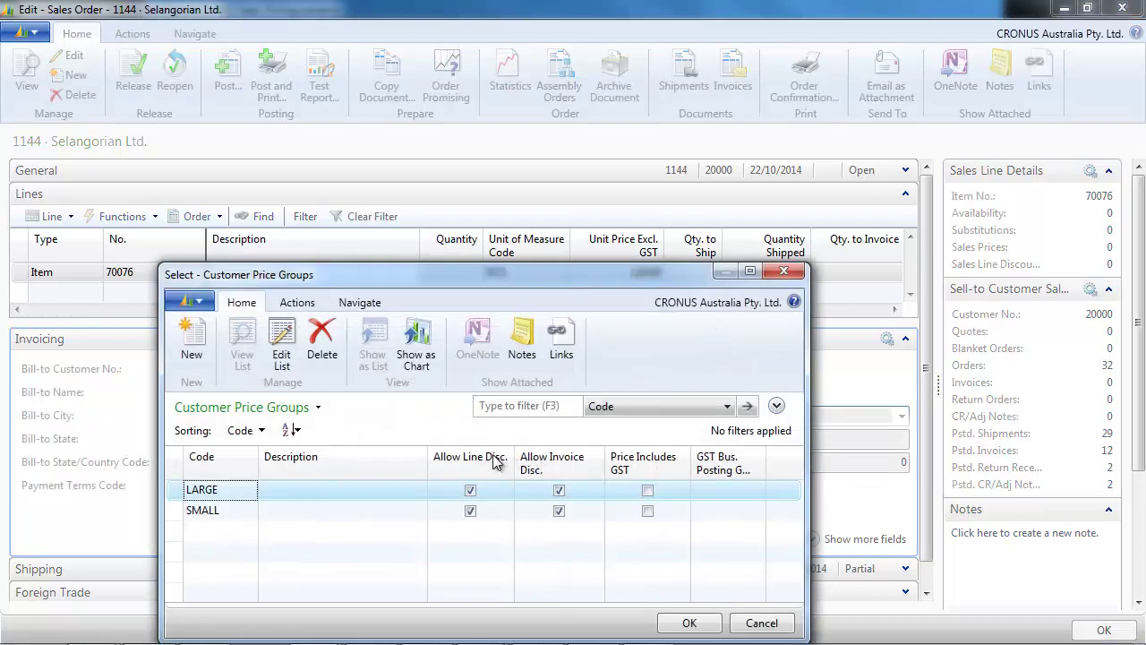
pyautogui.press('Escape')
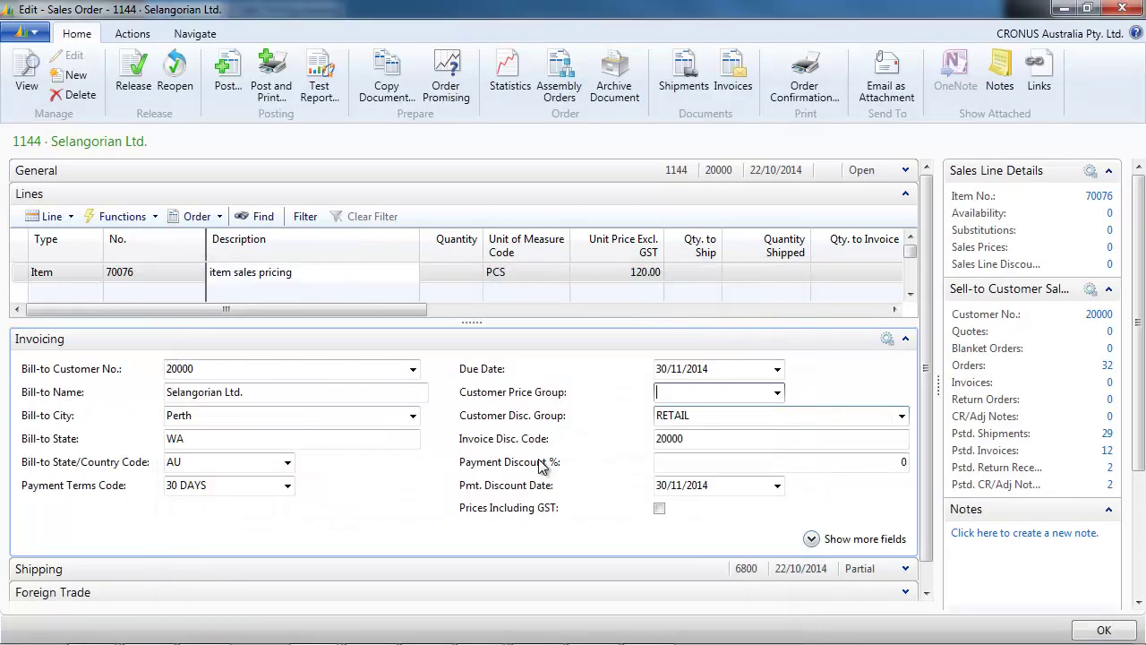
# Step: Open item 70076's card and its Sales Prices
pyautogui.click(1100, 196)
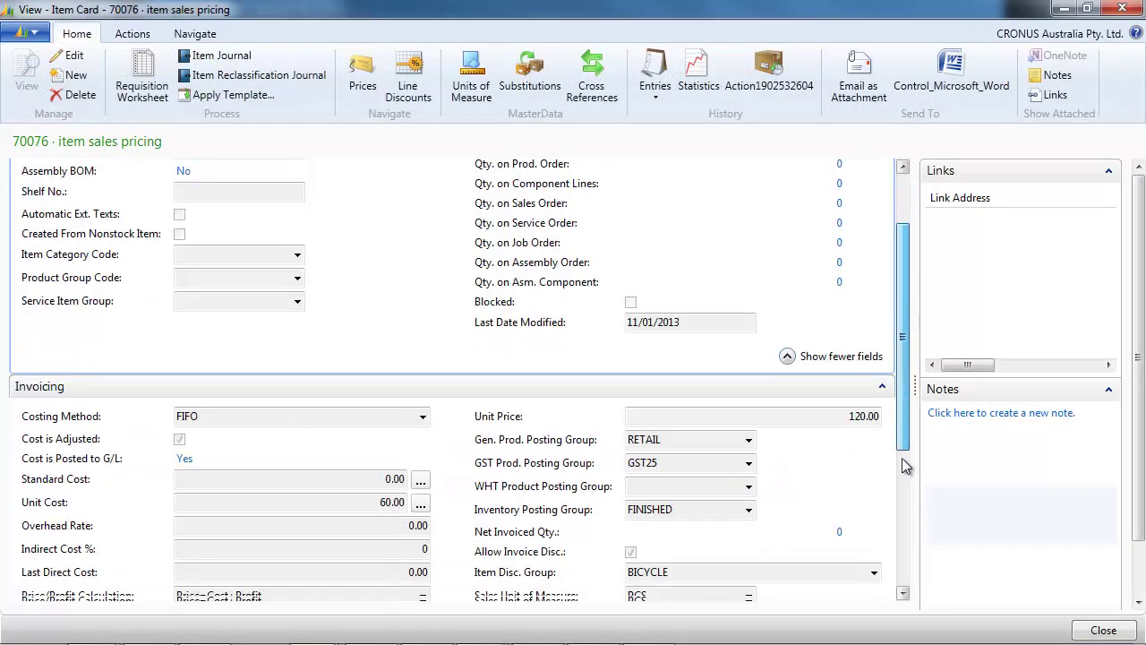
pyautogui.moveTo(905, 393); pyautogui.dragTo(905, 499)
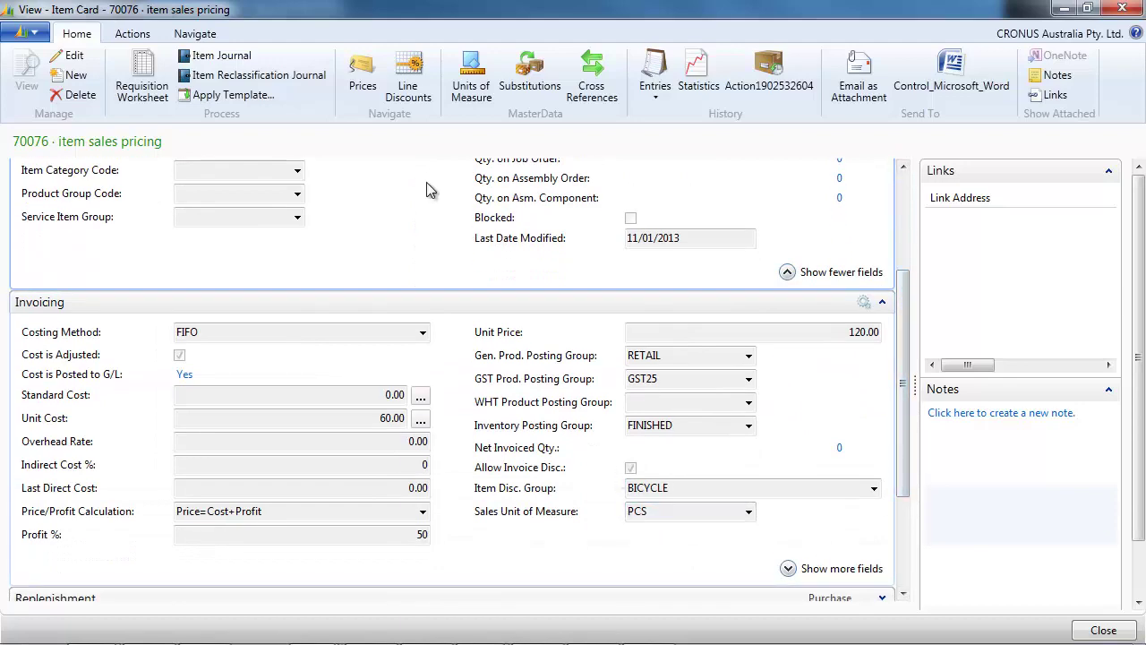
pyautogui.click(370, 92)
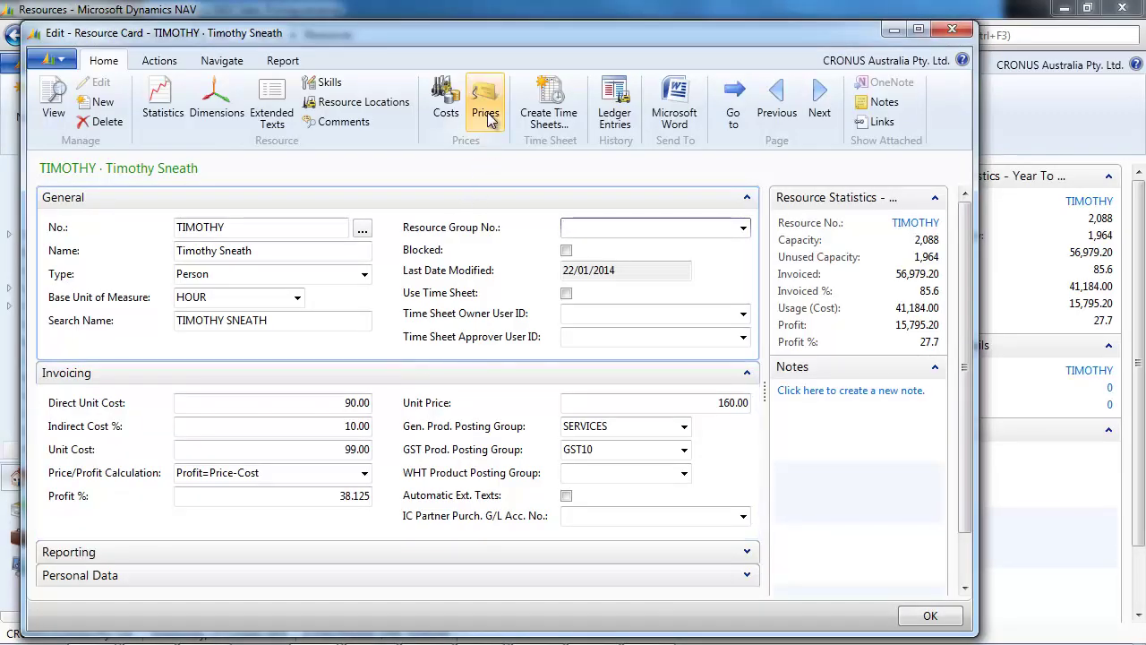
# Step: Open the resource's price list and inspect the Type and Work Type Code options, keeping Type as Resource
pyautogui.click(485, 106)
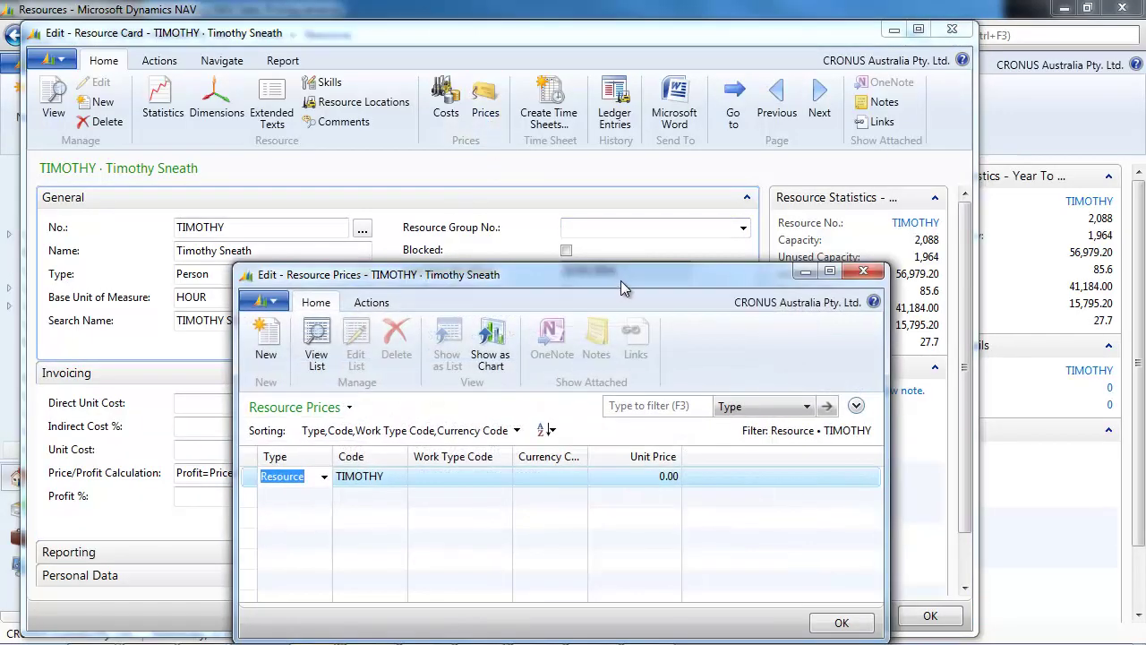
pyautogui.click(325, 476)
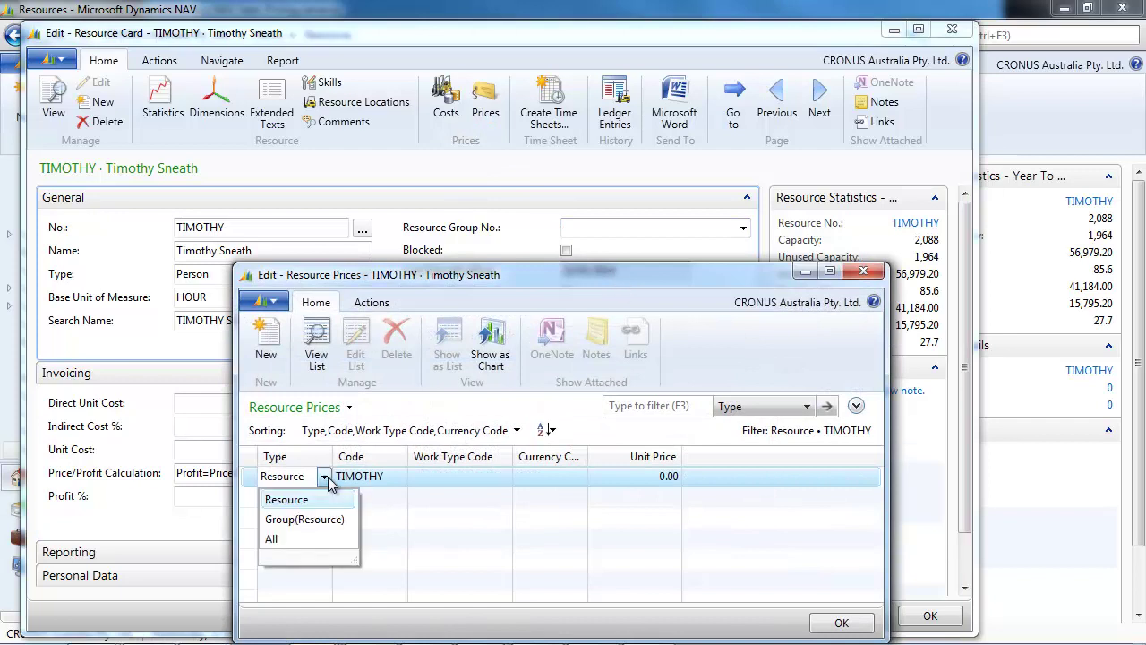
pyautogui.click(548, 292)
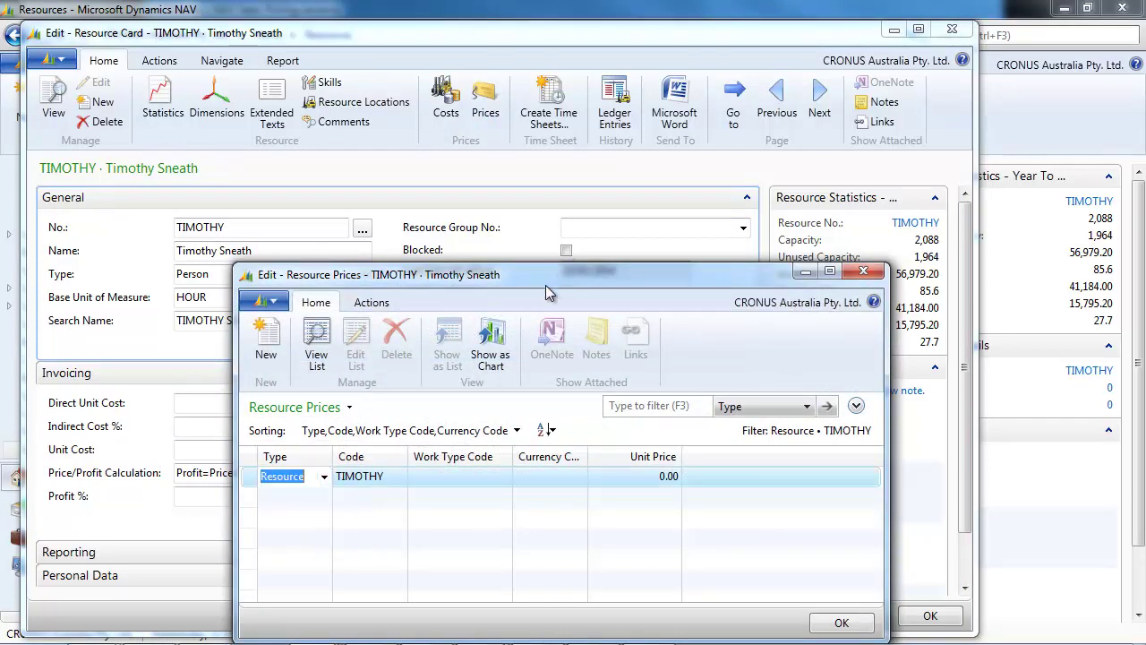
pyautogui.click(495, 485)
pyautogui.click(504, 477)
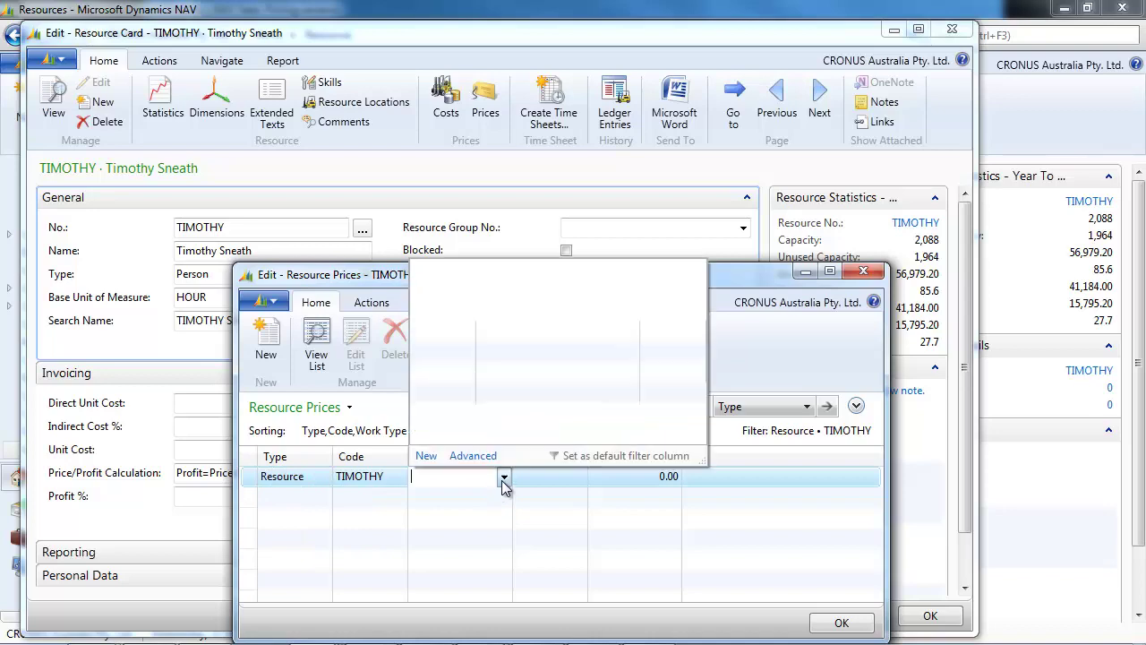
pyautogui.click(502, 475)
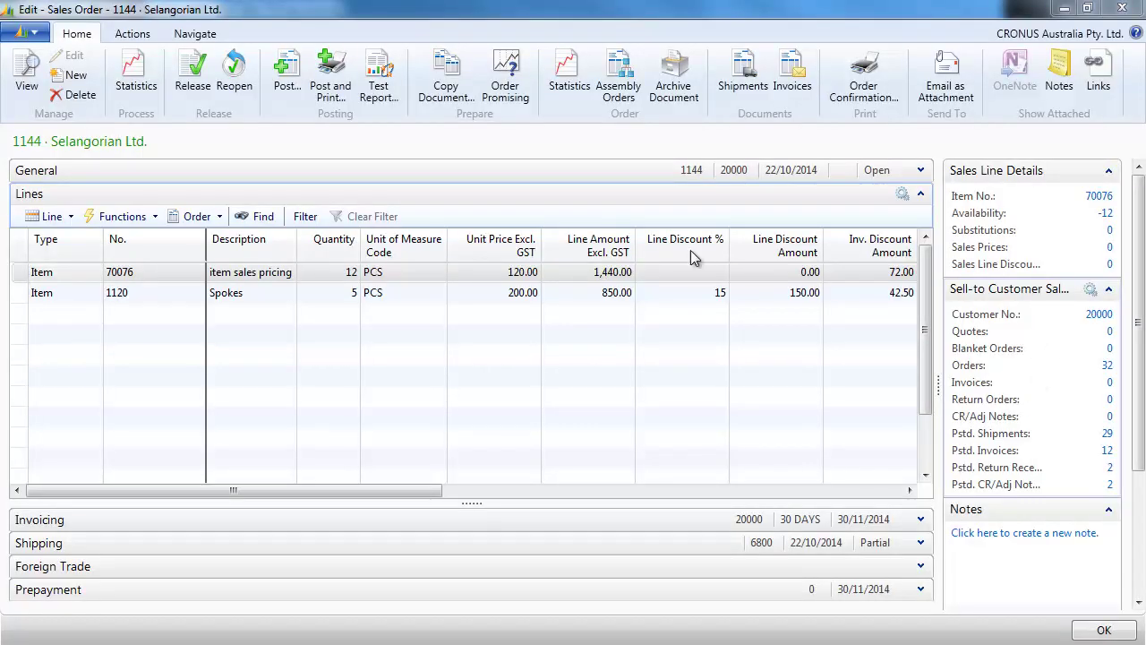
# Step: Review customer 20000's invoice discount tiers from the customer card
pyautogui.click(1087, 317)
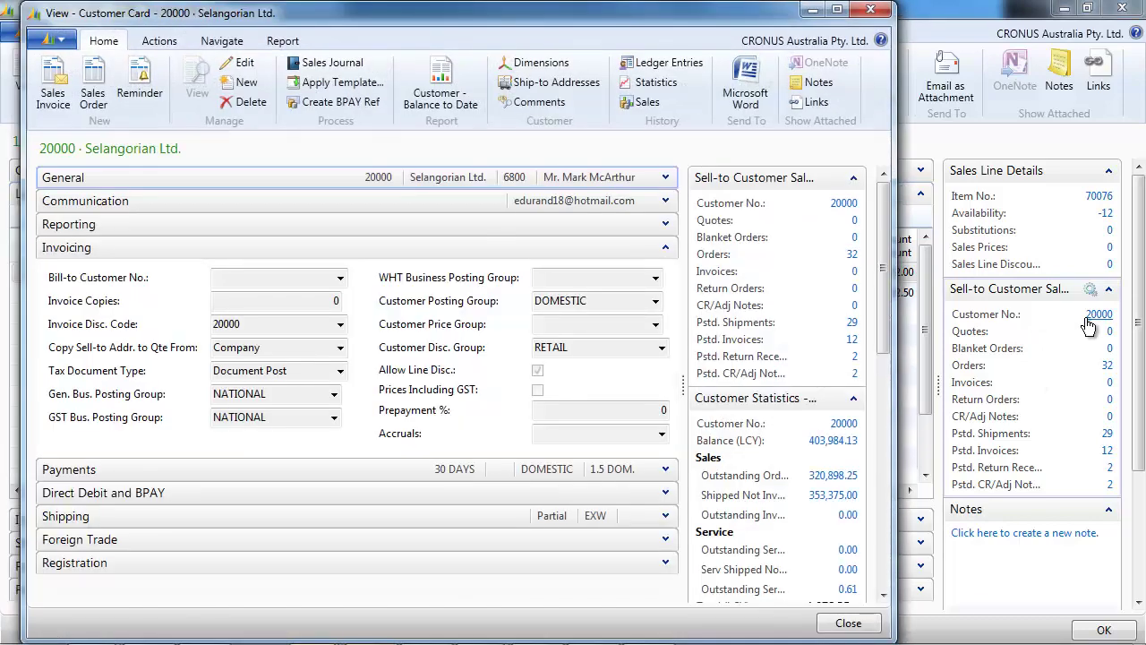
pyautogui.click(208, 44)
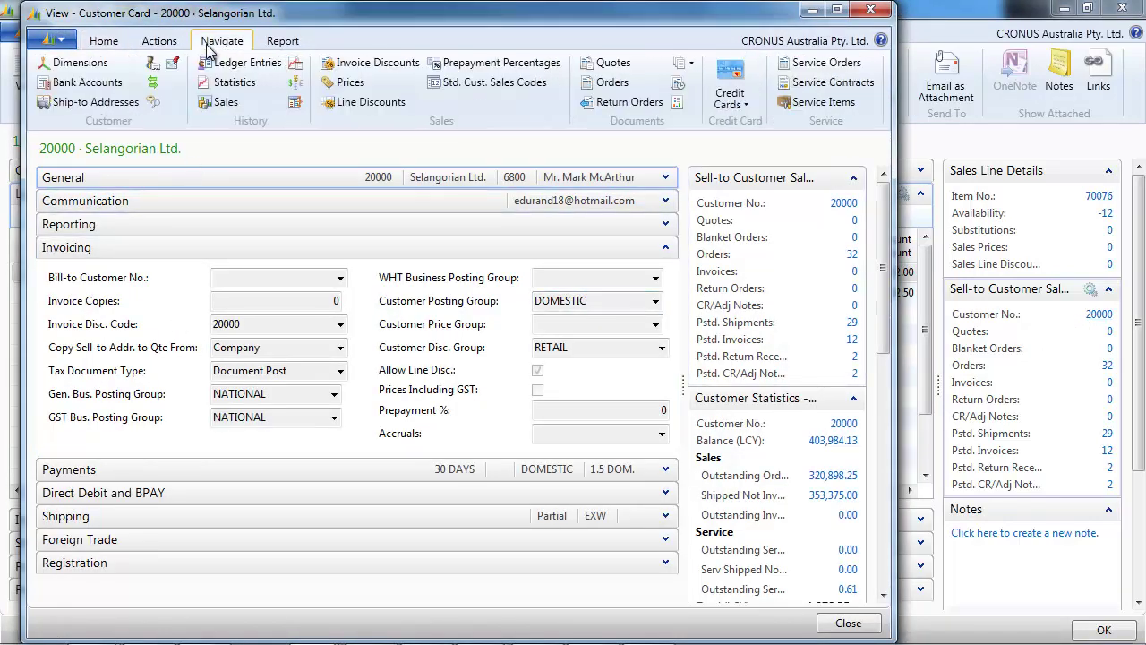
pyautogui.click(343, 70)
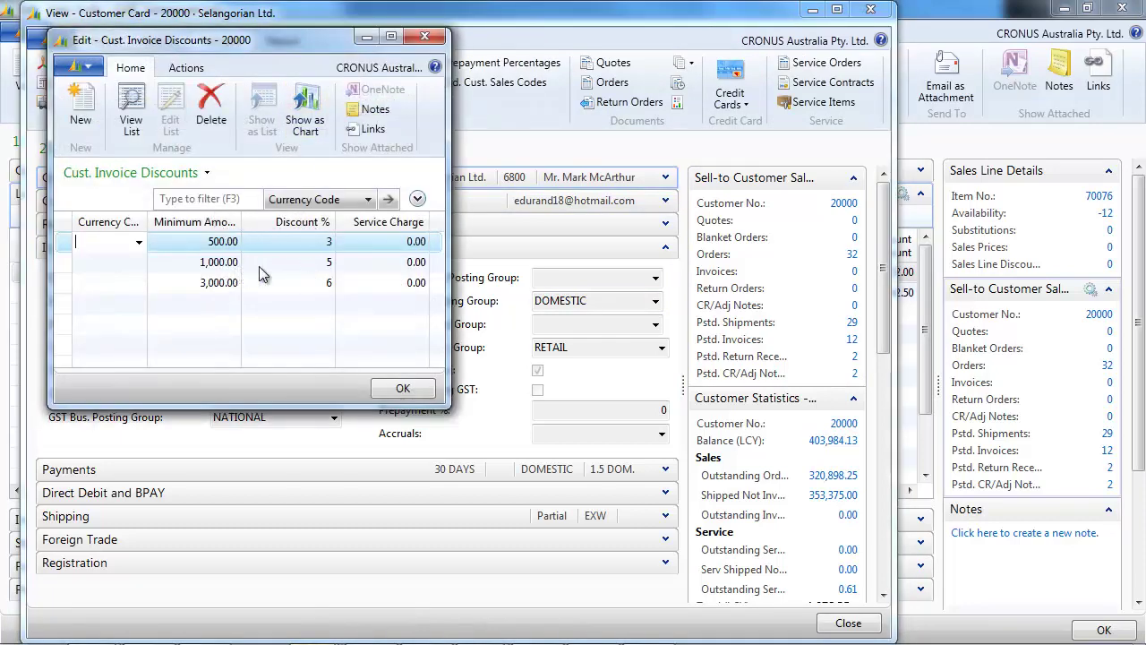
pyautogui.click(424, 36)
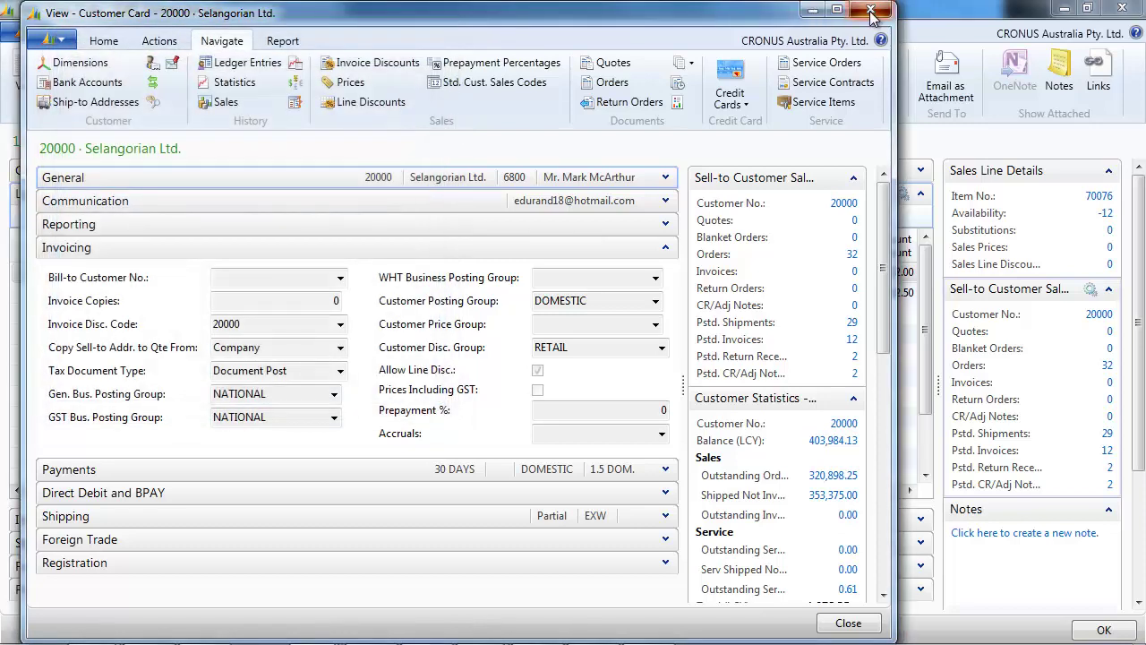
pyautogui.click(871, 11)
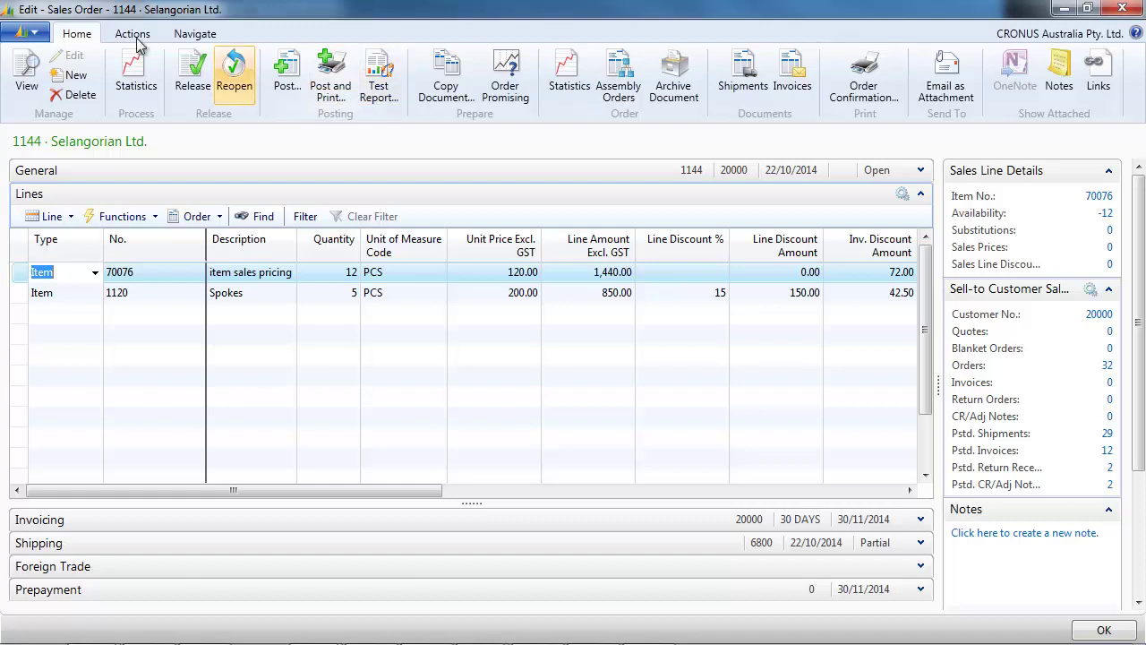
# Step: Check the order statistics showing the 114.50 invoice discount
pyautogui.click(132, 34)
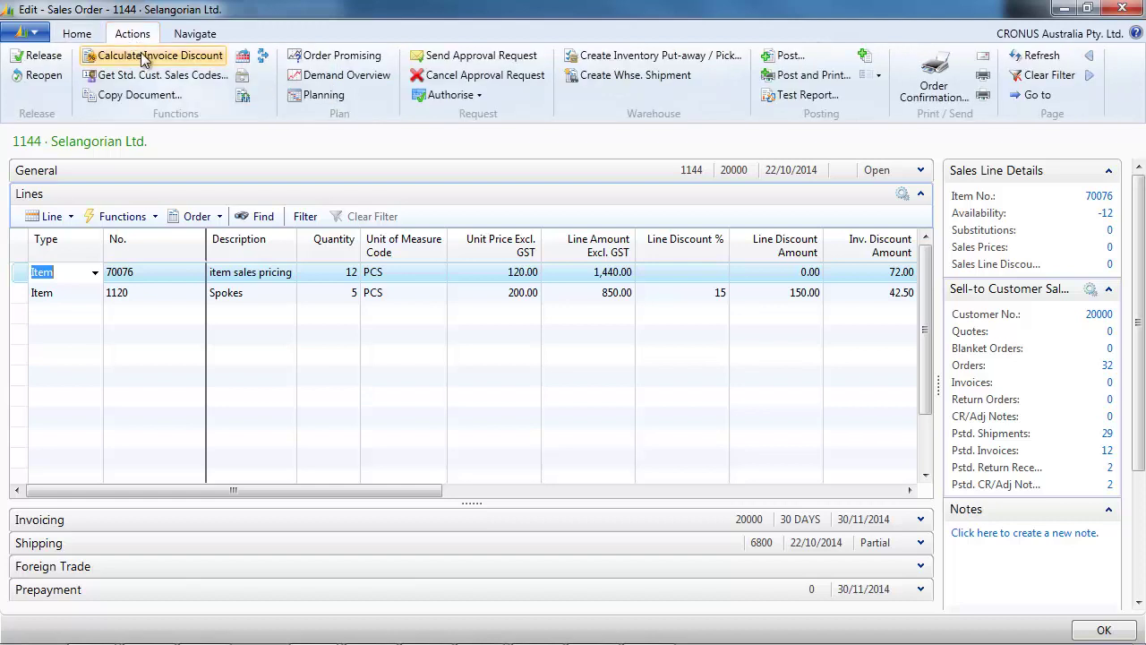
pyautogui.click(79, 34)
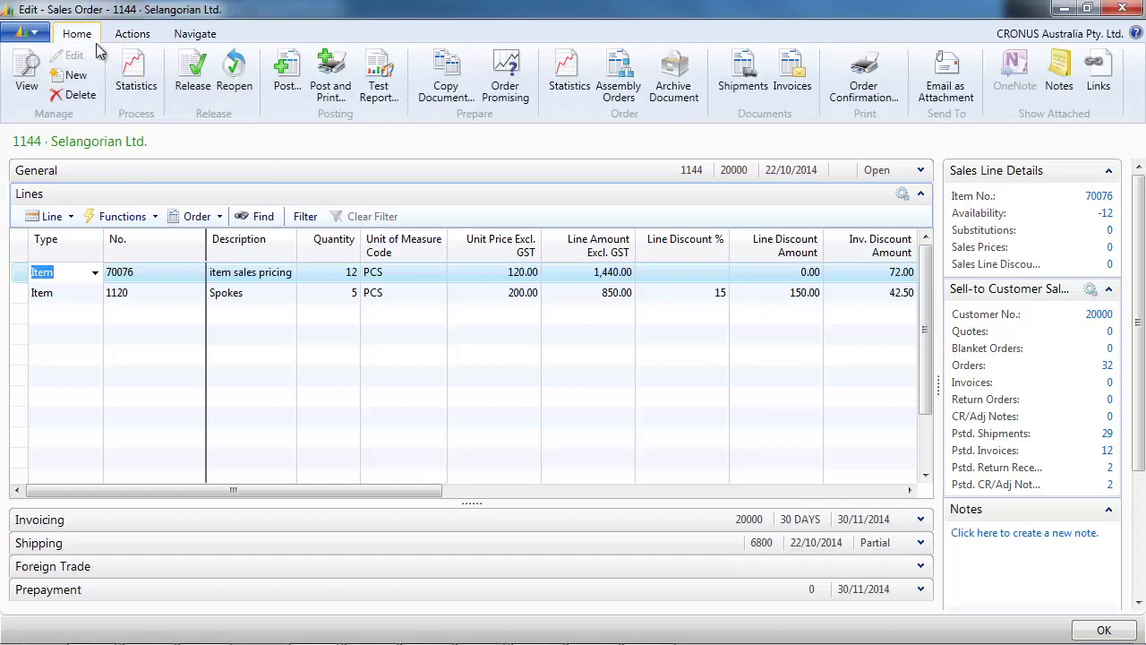
pyautogui.click(131, 73)
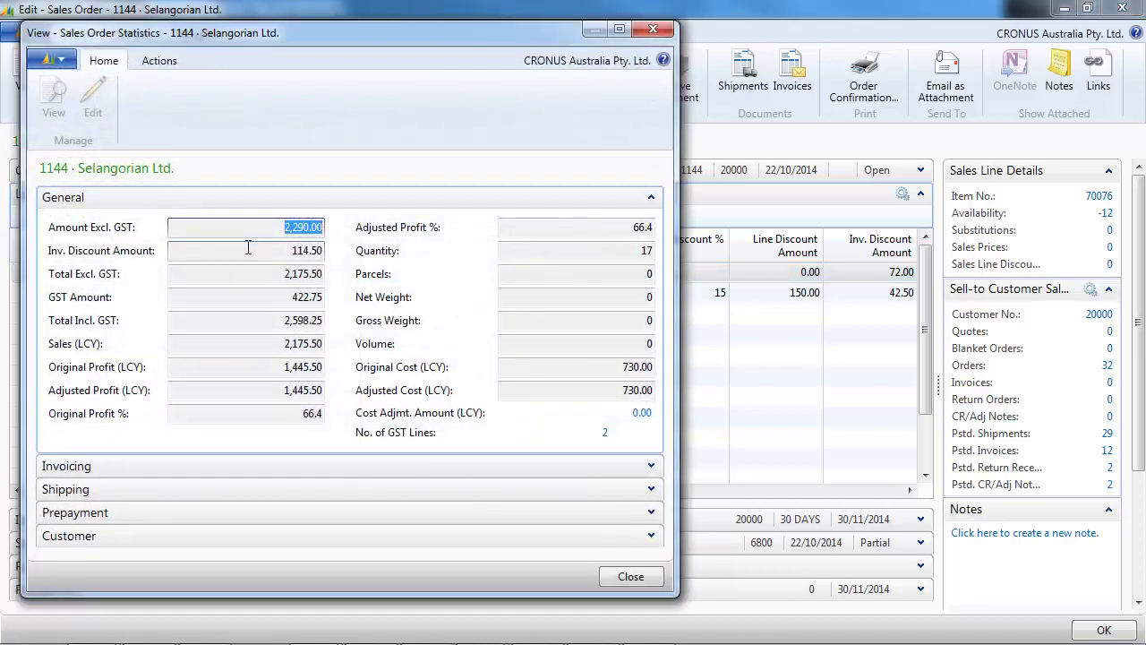
pyautogui.press('Escape')
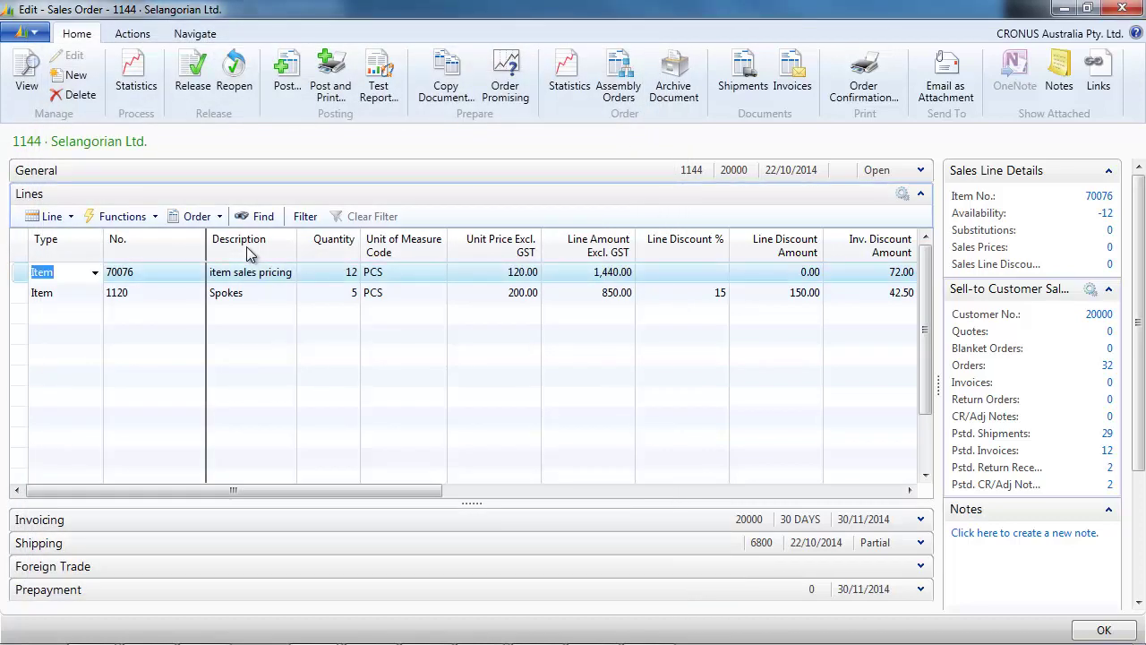
# Step: Give customer 20000's 1,000.00 invoice discount tier a 50 service charge
pyautogui.click(1094, 315)
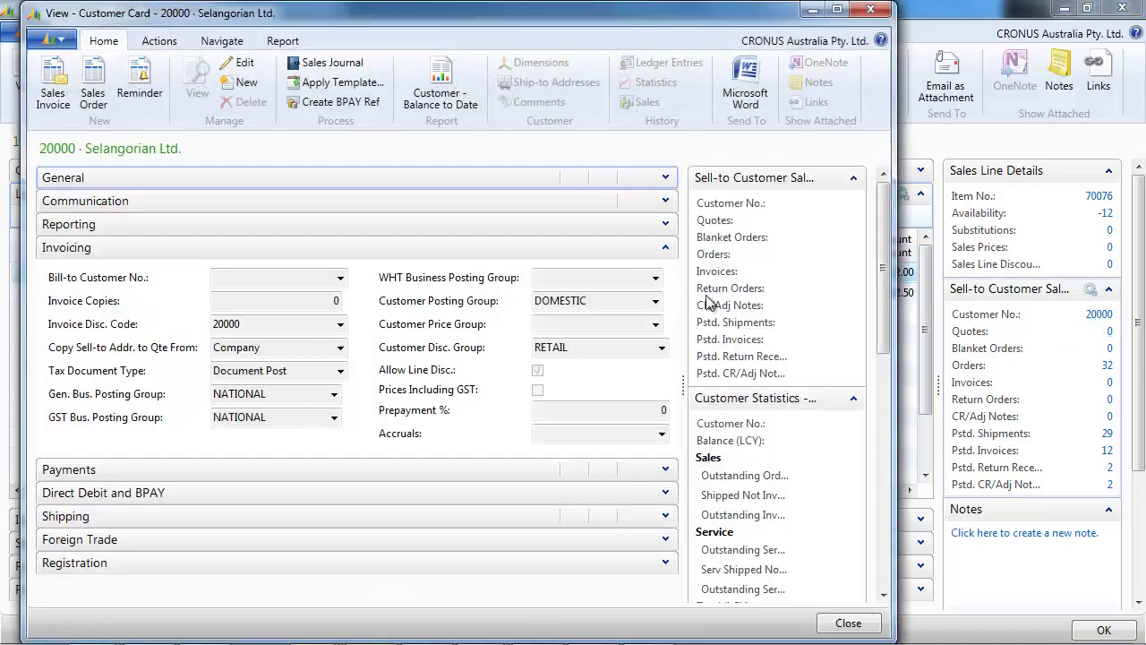
pyautogui.click(159, 42)
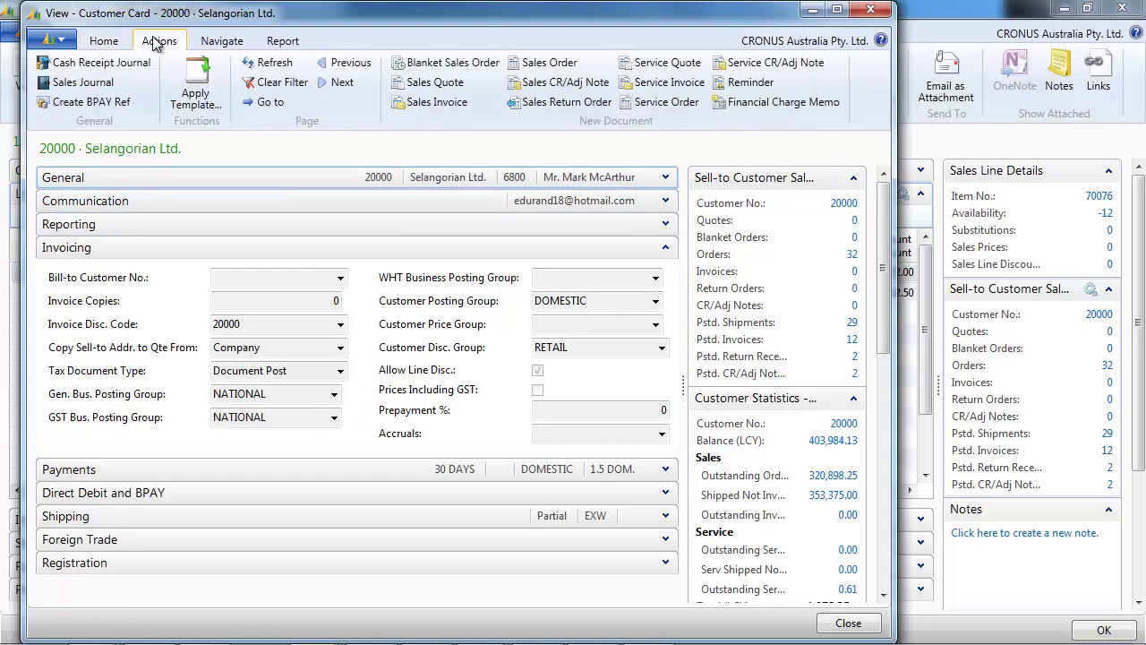
pyautogui.click(235, 45)
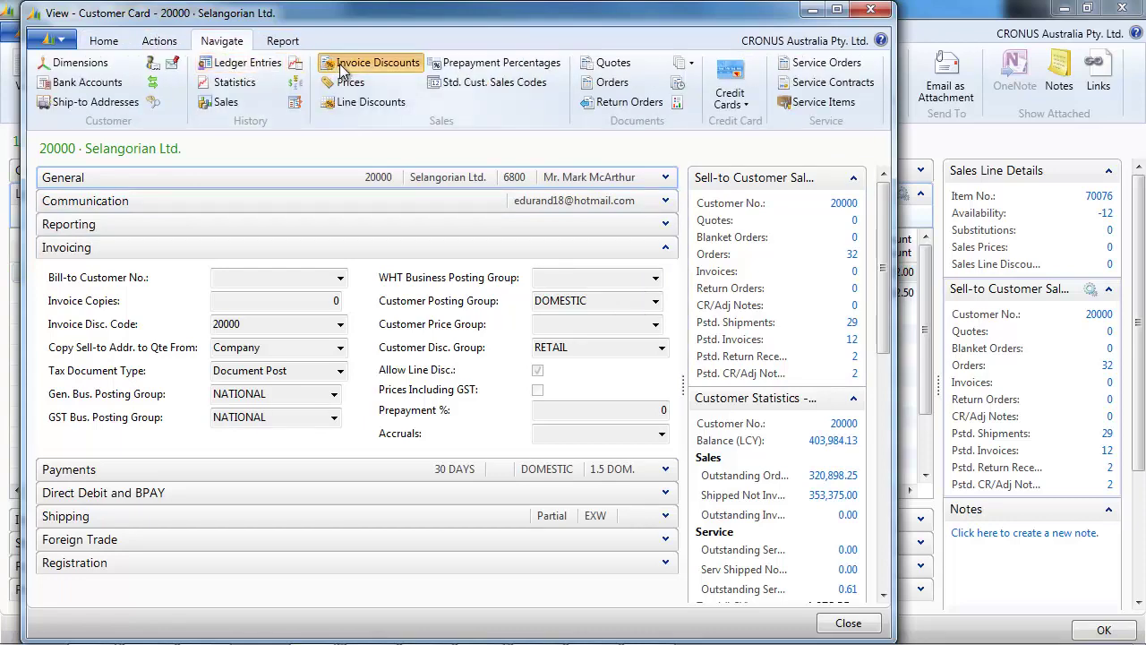
pyautogui.click(369, 62)
pyautogui.click(390, 263)
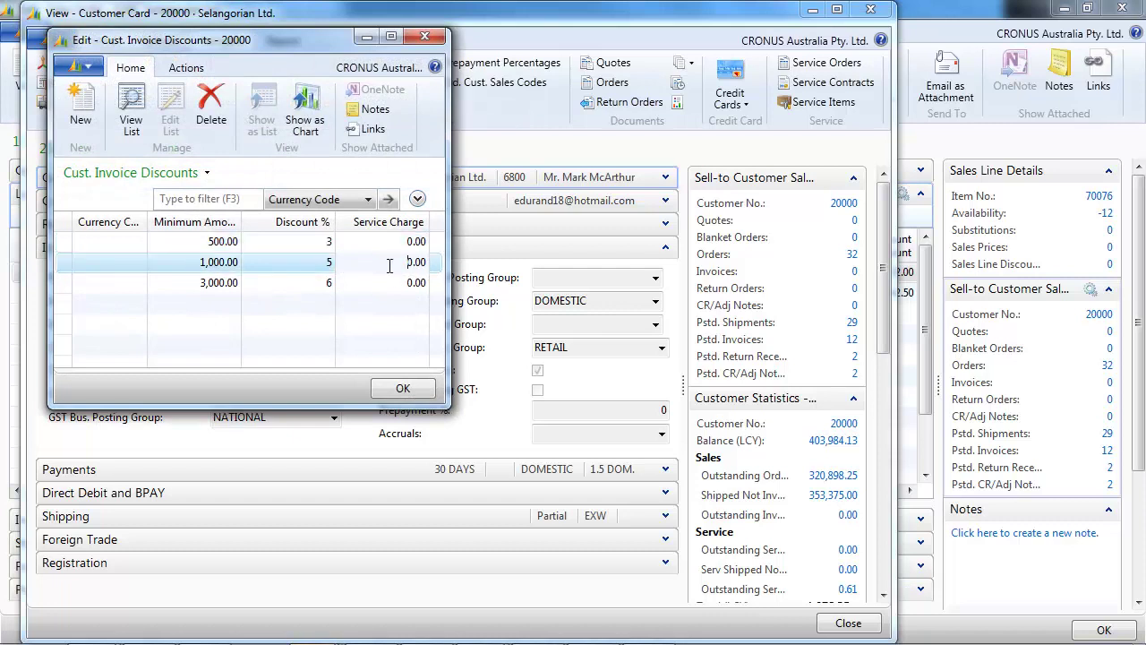
pyautogui.write('50')
pyautogui.press('Down')
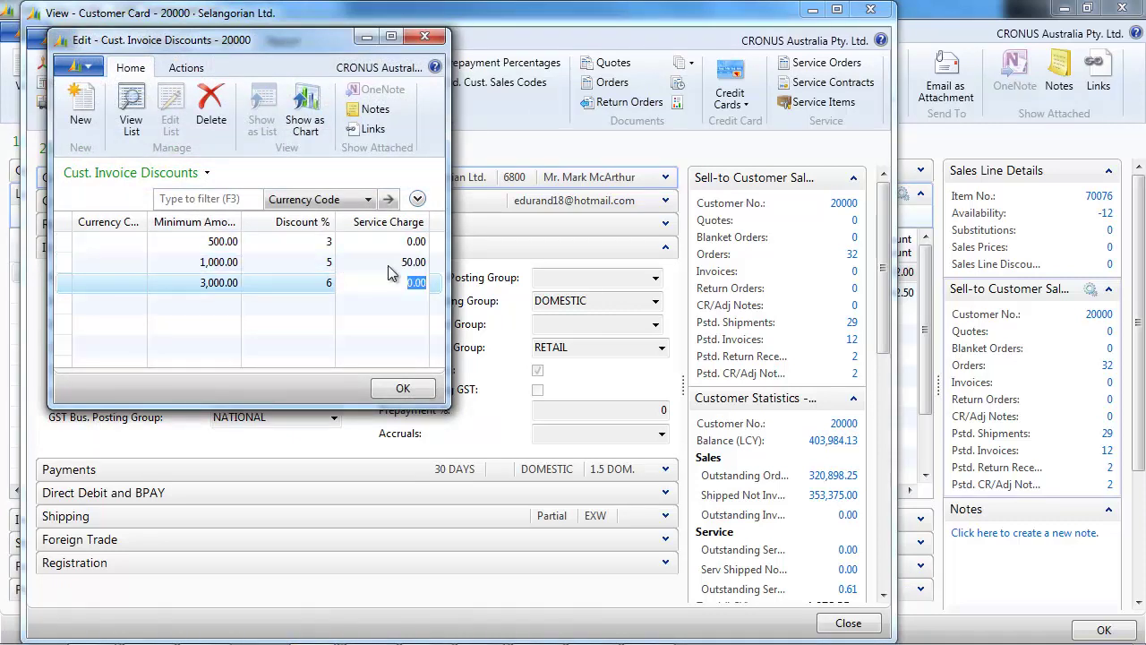
# Step: Set the discount percentage of every invoice discount tier to 0
pyautogui.hotkey('shift', 'Tab')
pyautogui.press('Up')
pyautogui.press('Up')
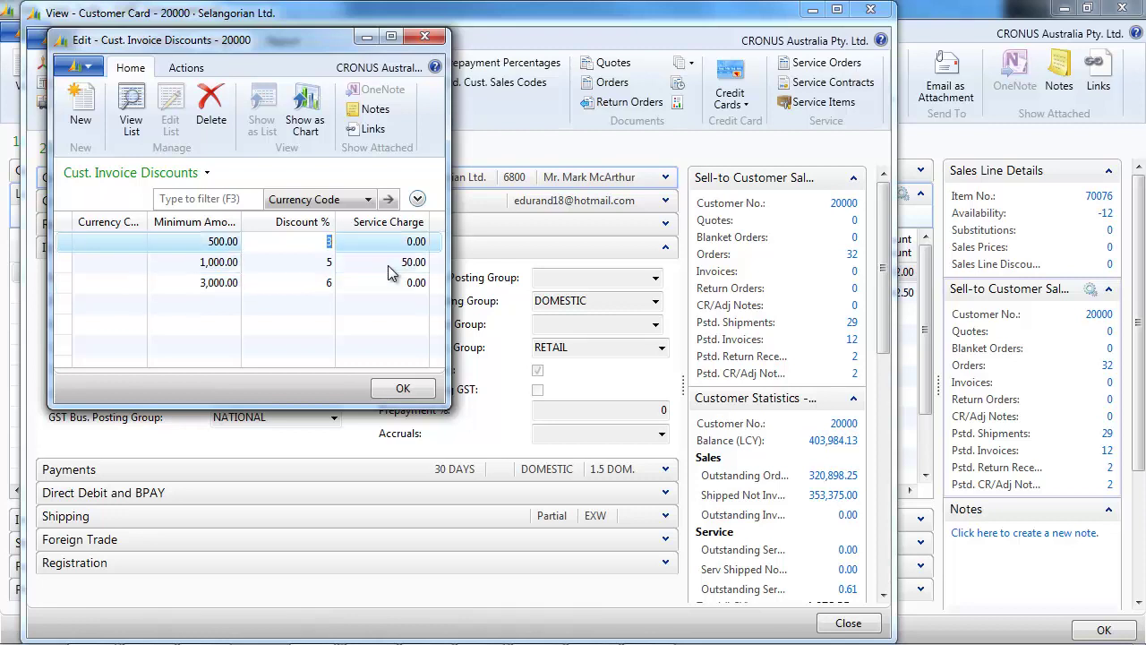
pyautogui.write('0')
pyautogui.press('Down')
pyautogui.write('0')
pyautogui.press('Down')
pyautogui.write('0')
pyautogui.press('Up')
pyautogui.press('Up')
# Step: Set the other tiers' service charges to 25 and 60
pyautogui.press('Tab')
pyautogui.write('25')
pyautogui.press('Down')
pyautogui.press('Down')
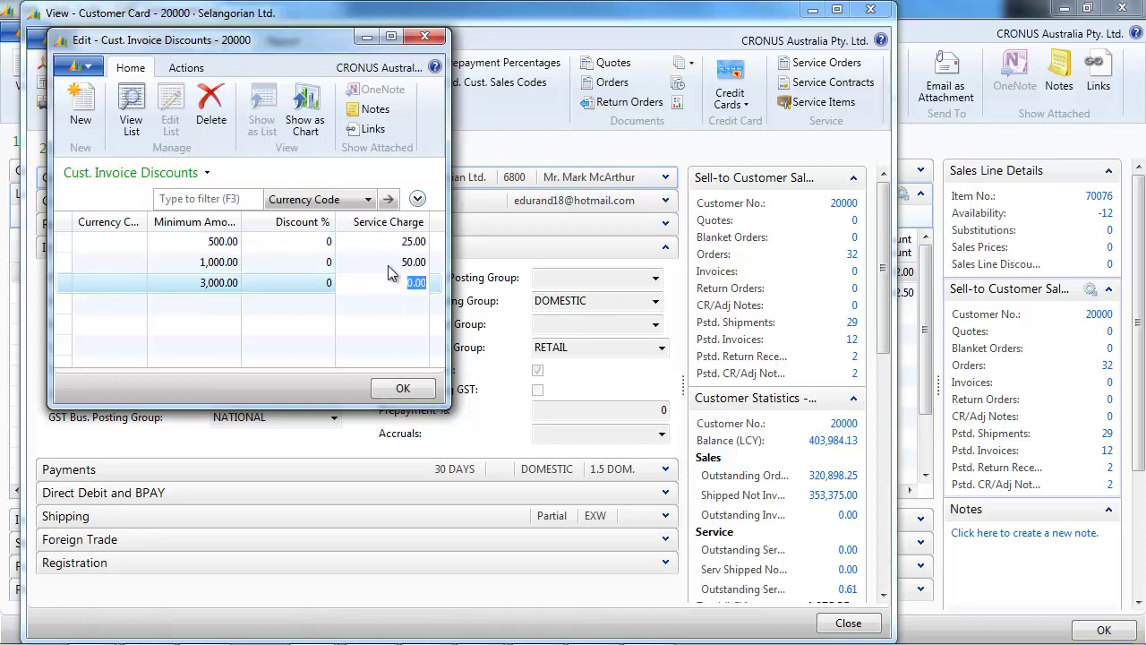
pyautogui.write('60')
pyautogui.click(389, 262)
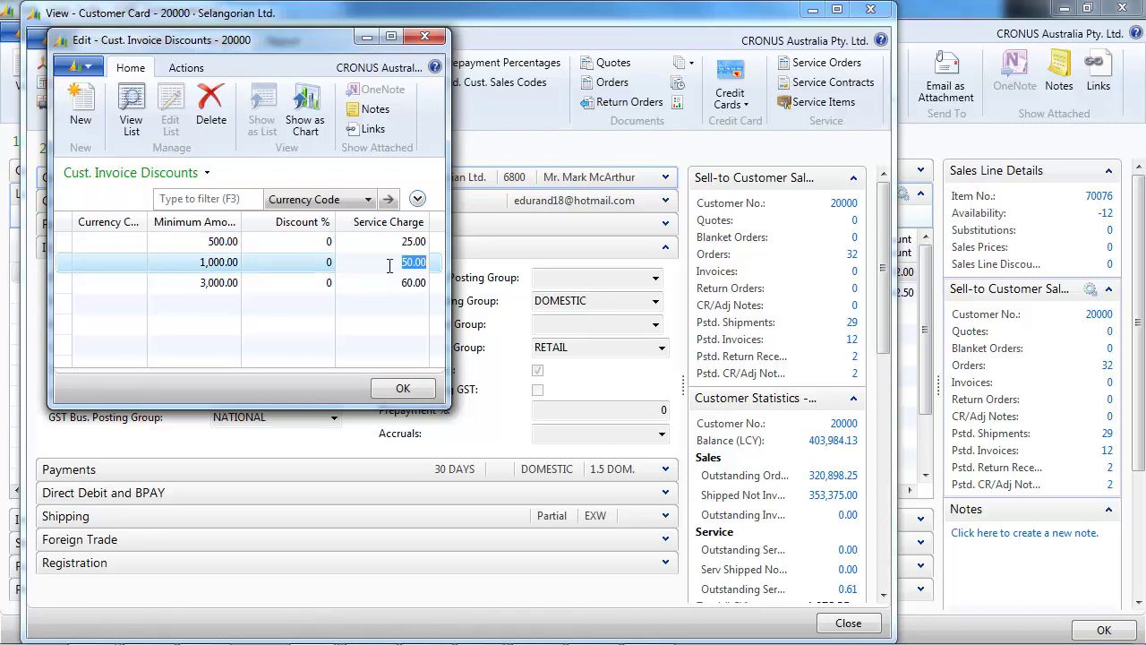
# Step: Review order 1144's statistics, which add a 50.00 service charge line
pyautogui.press('Escape')
pyautogui.press('Escape')
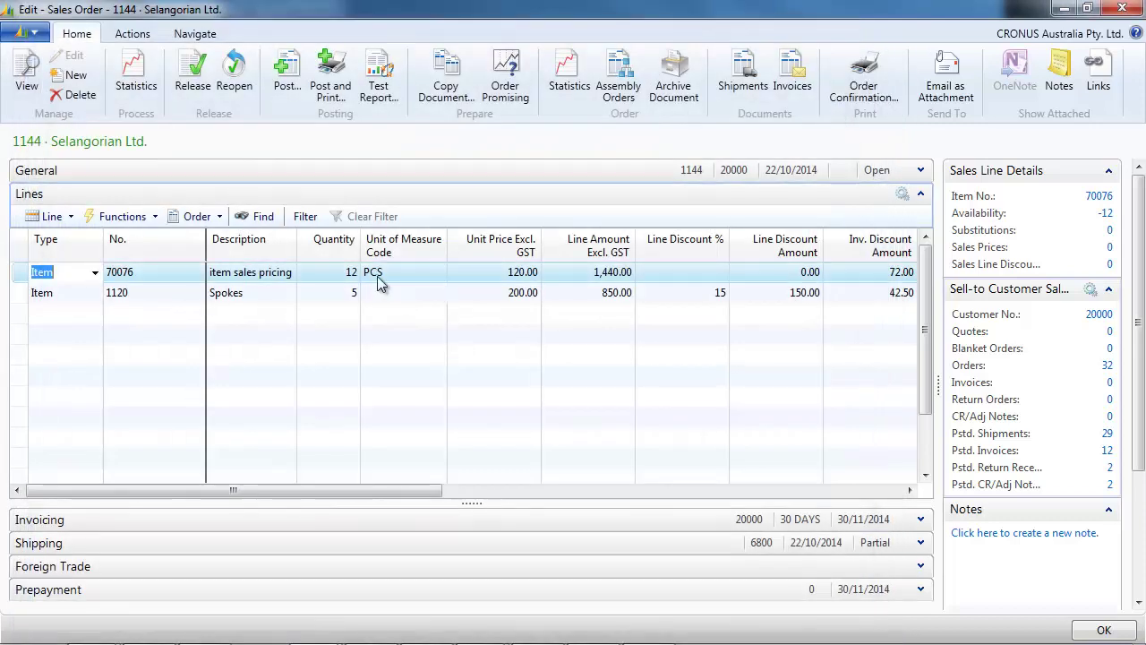
pyautogui.click(140, 88)
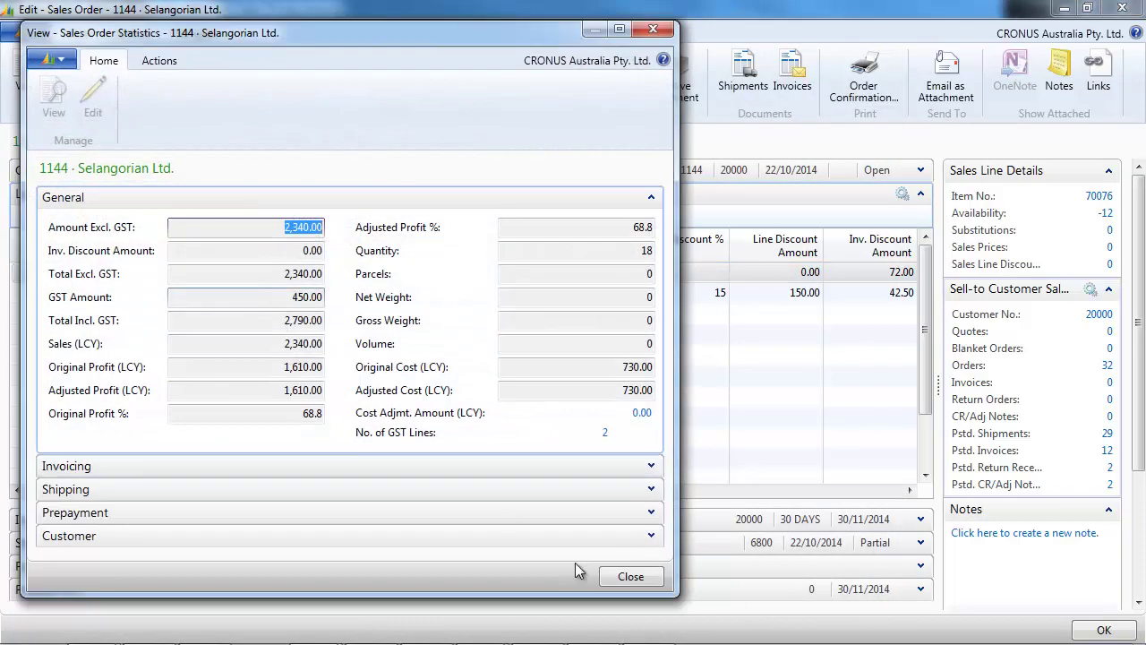
pyautogui.click(628, 580)
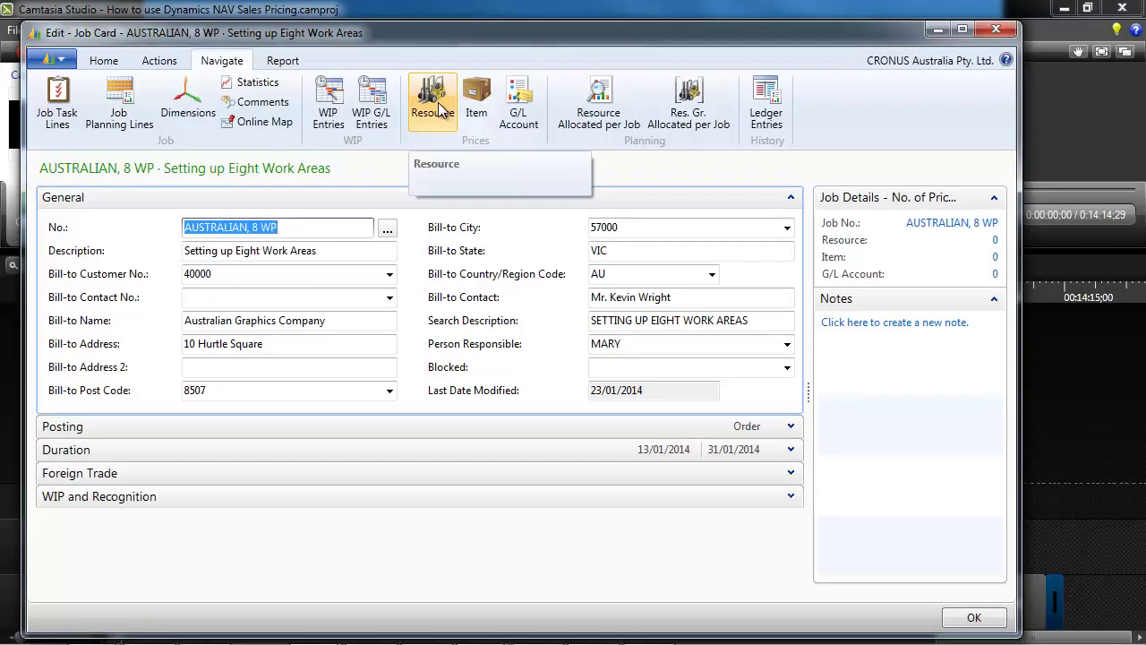
# Step: Check job AUSTRALIAN, 8 WP's resource, item and G/L account prices
pyautogui.click(440, 106)
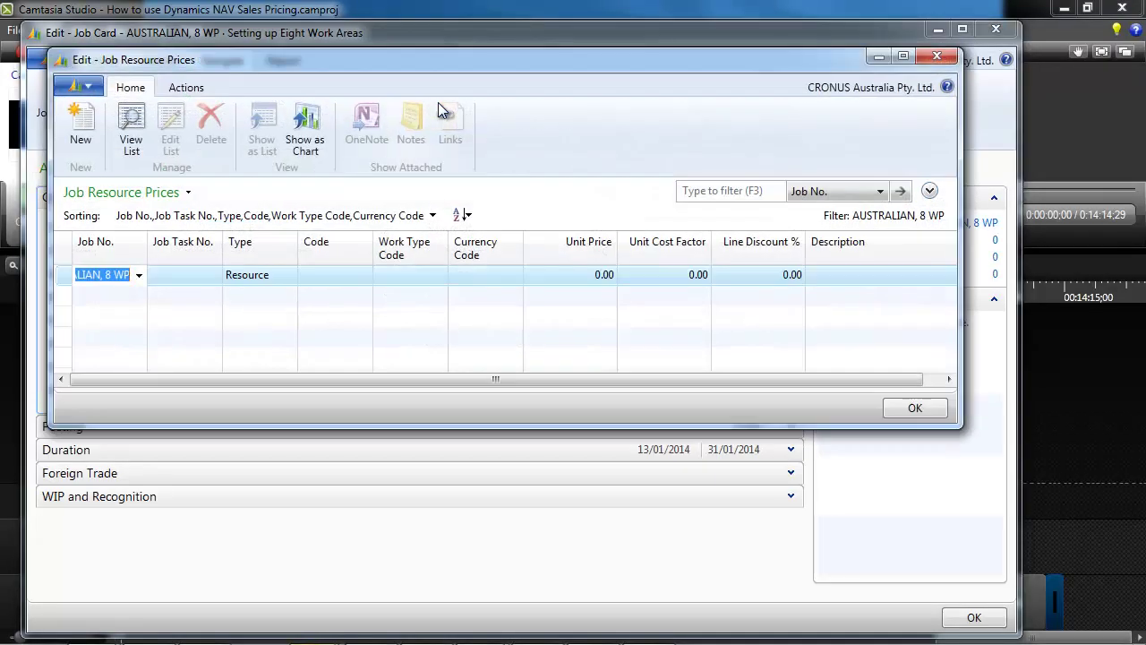
pyautogui.press('Escape')
pyautogui.click(472, 98)
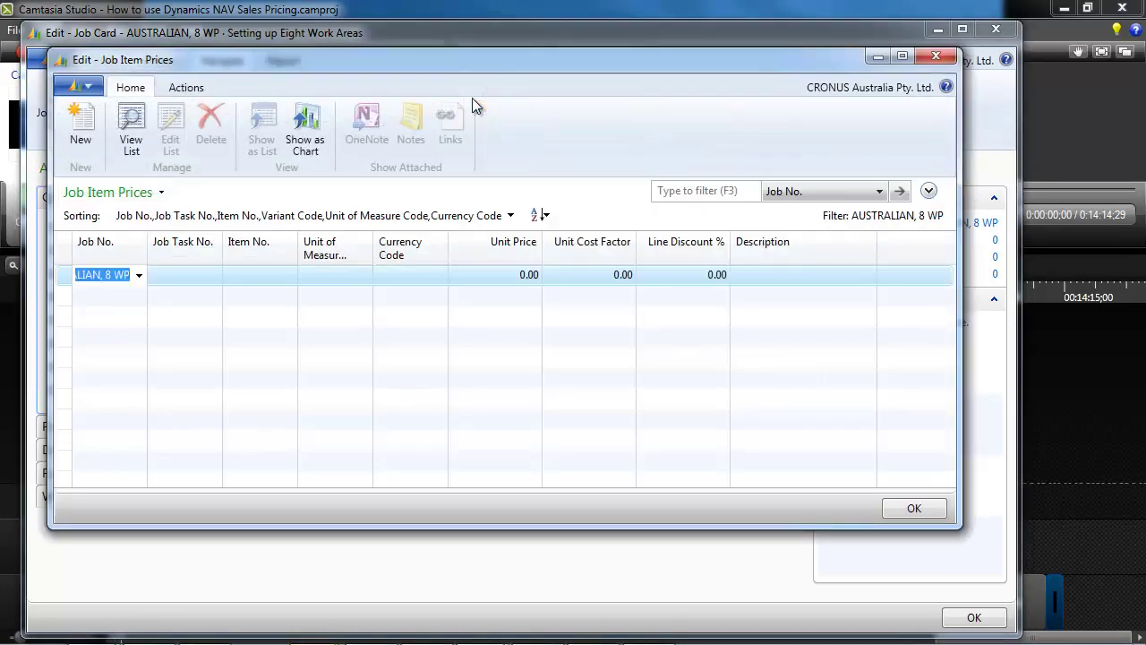
pyautogui.press('Escape')
pyautogui.click(522, 99)
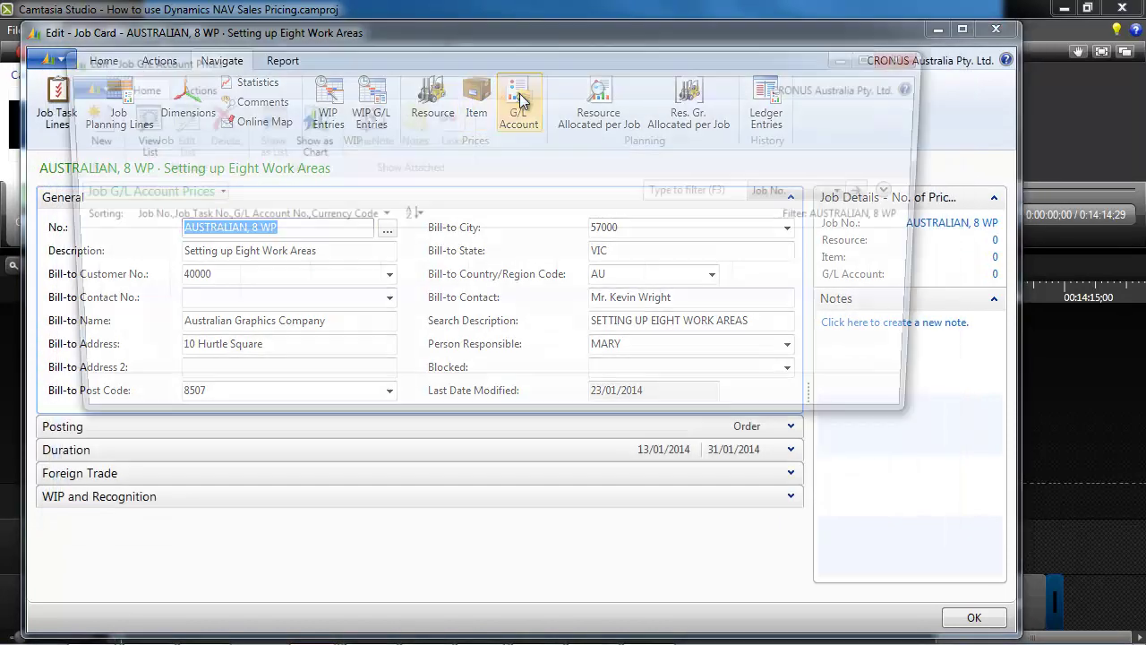